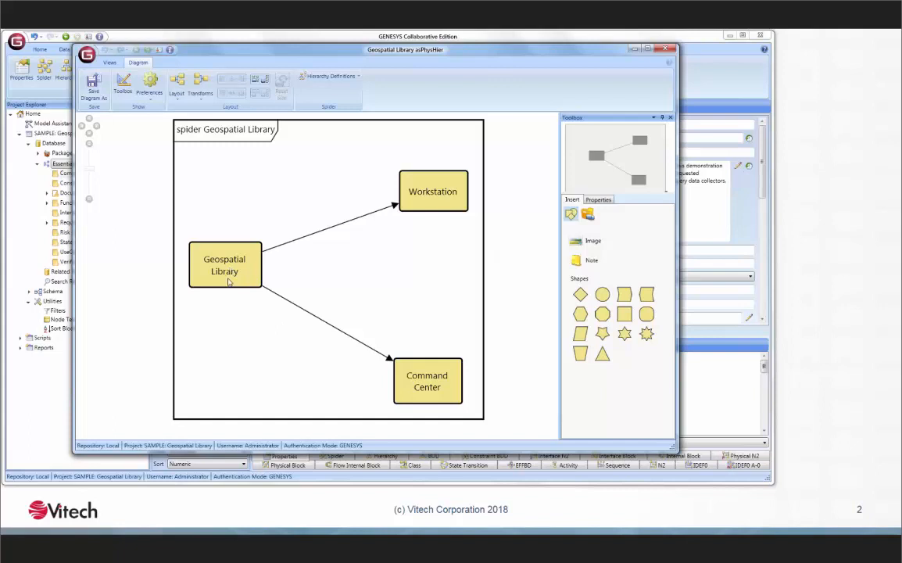
- Set the default node template of the Geospatial Library spider diagram to Number/Name
mouse_move(427, 207)
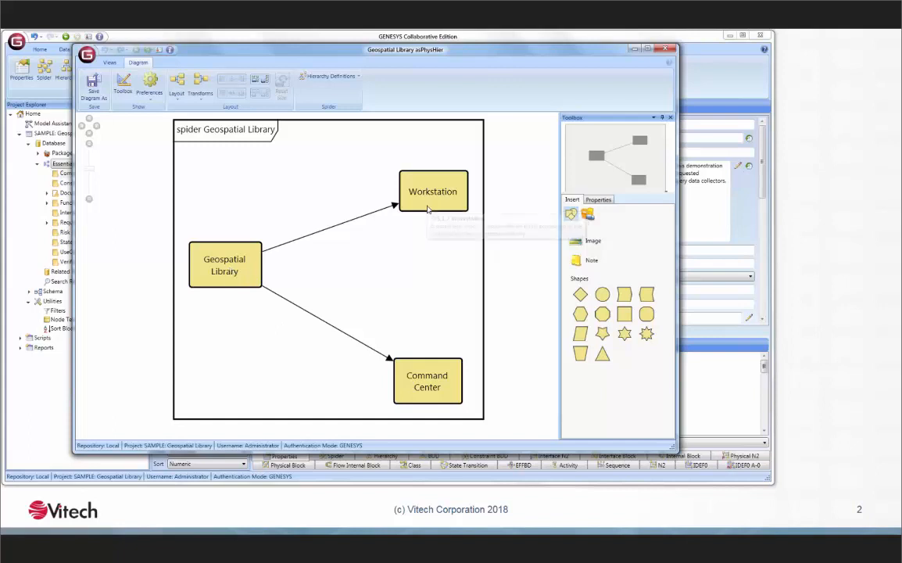
left_click(598, 200)
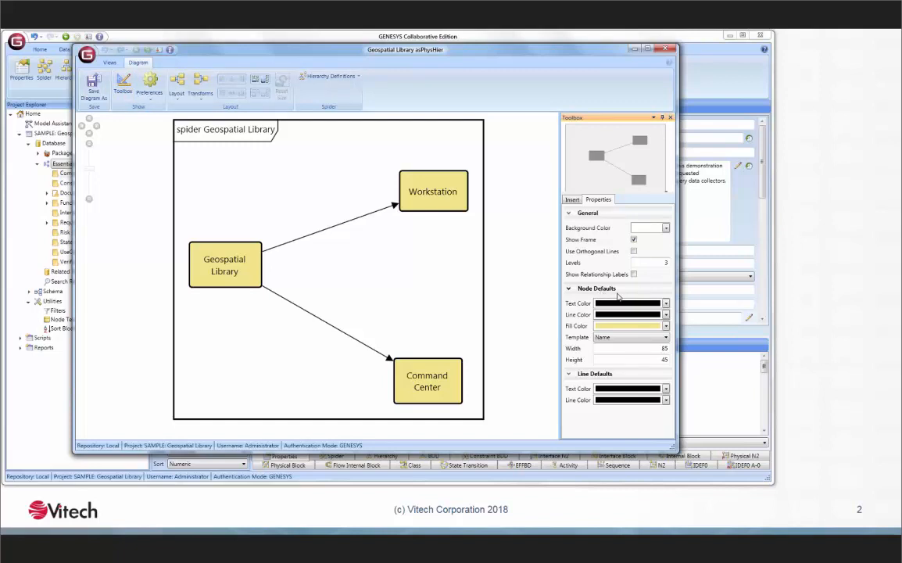
left_click(637, 342)
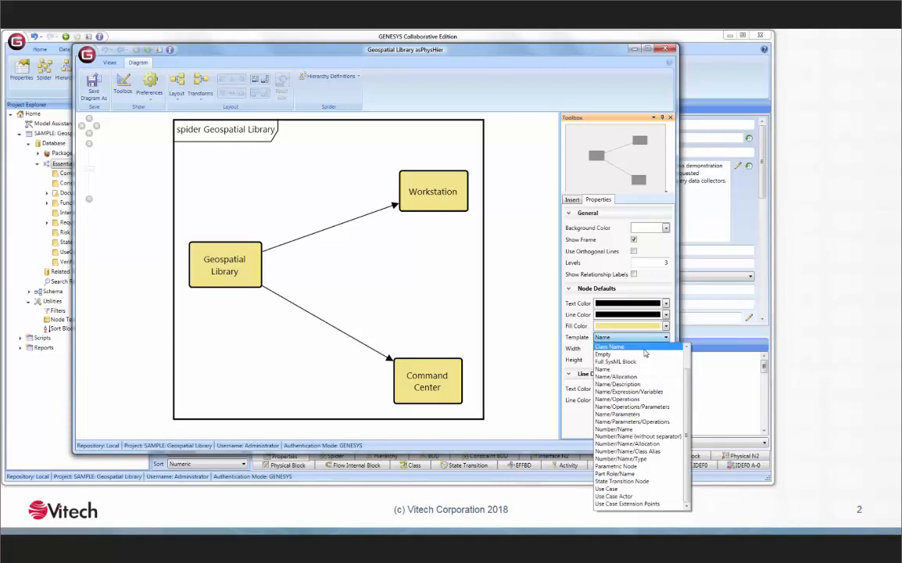
left_click(620, 429)
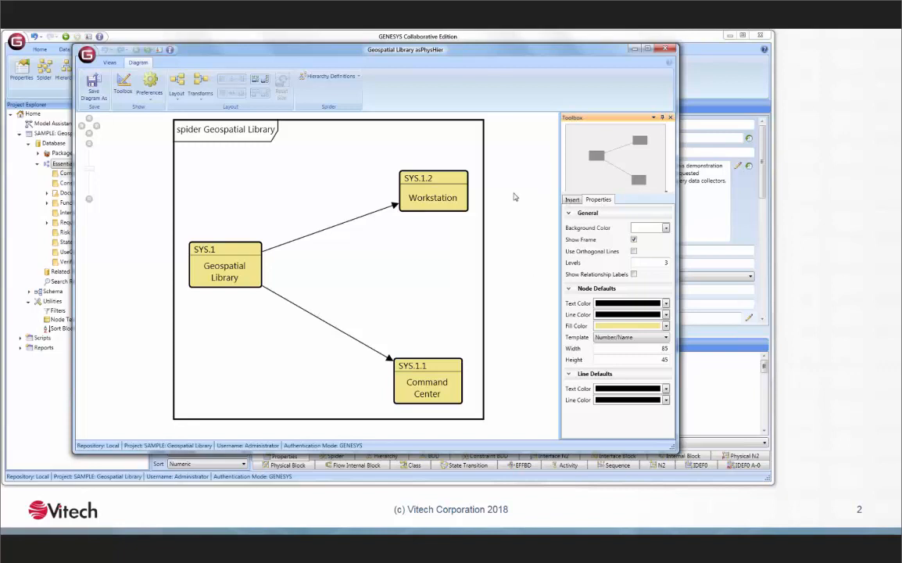
- Examine the individual node properties of the Workstation block, and return to the diagram's default properties
mouse_move(444, 189)
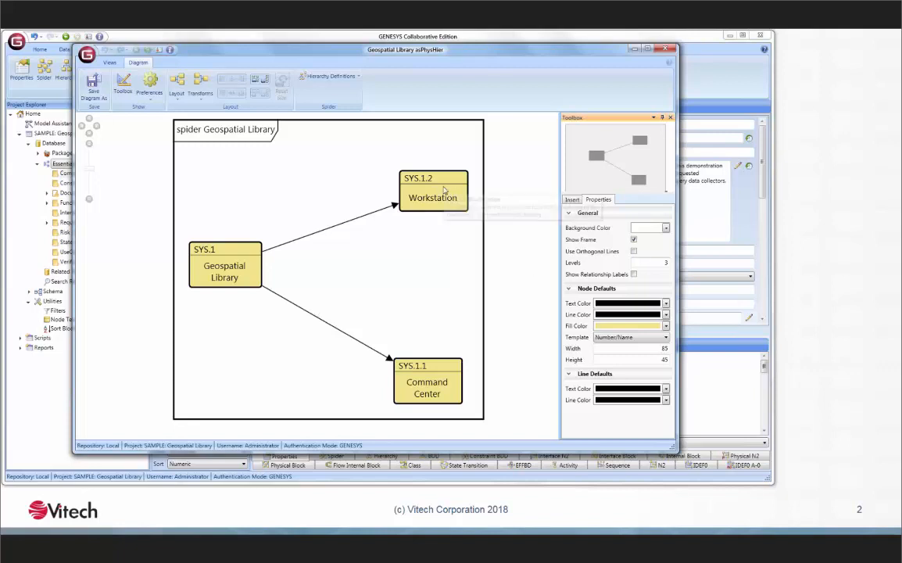
left_click(414, 188)
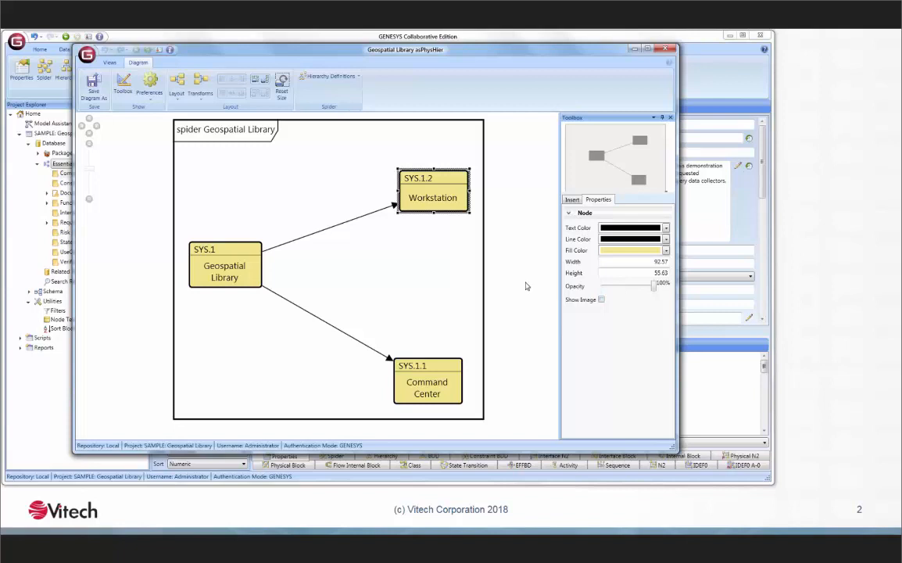
left_click(517, 232)
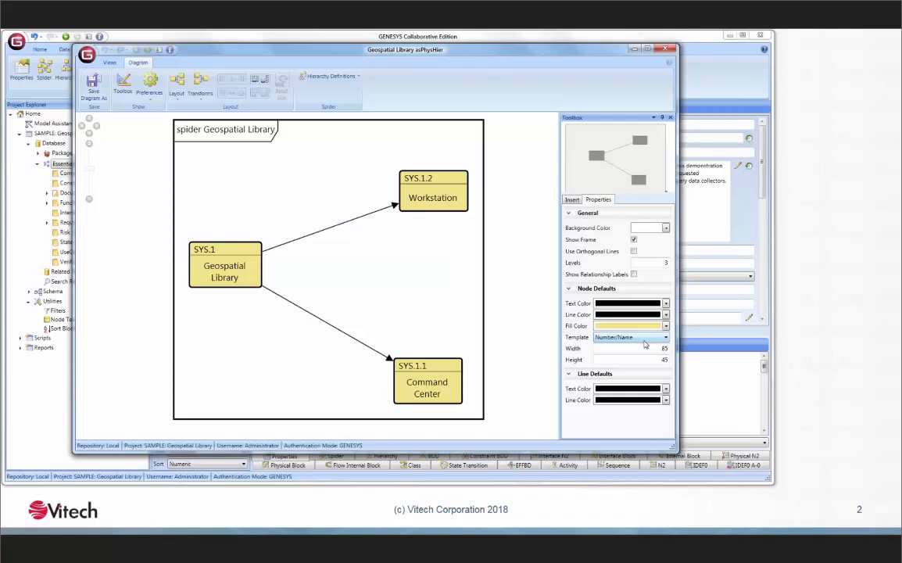
- Close the diagram window and open the Number/Name definition among the project's node templates
left_click(665, 50)
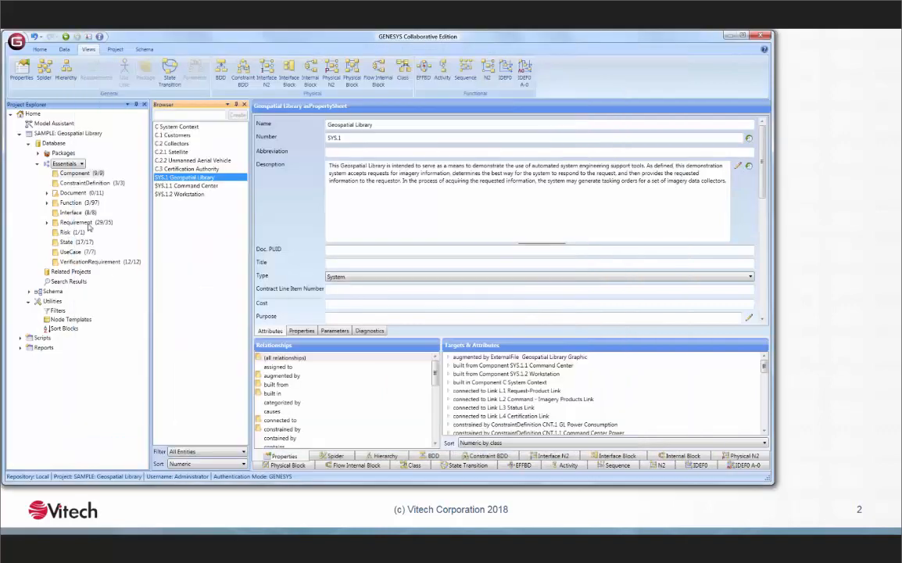
left_click(55, 304)
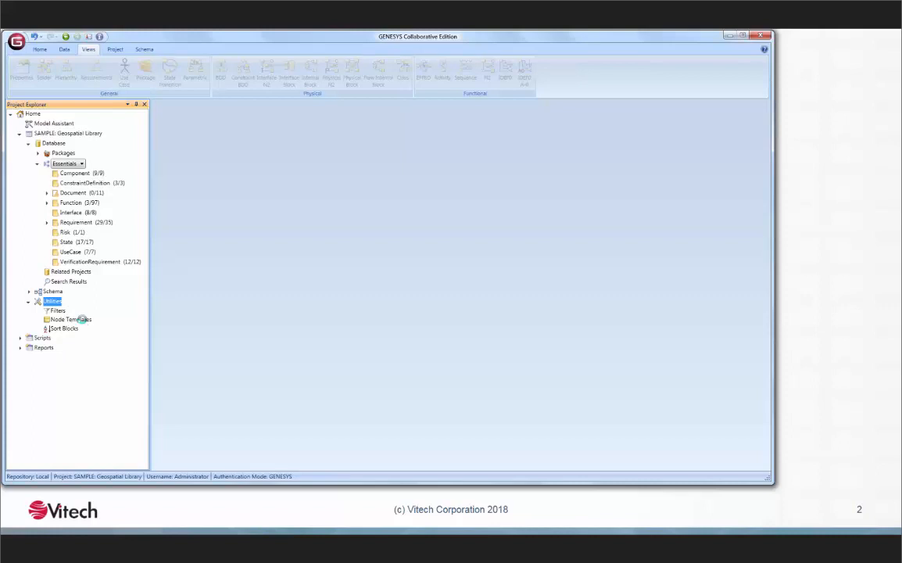
double_click(83, 320)
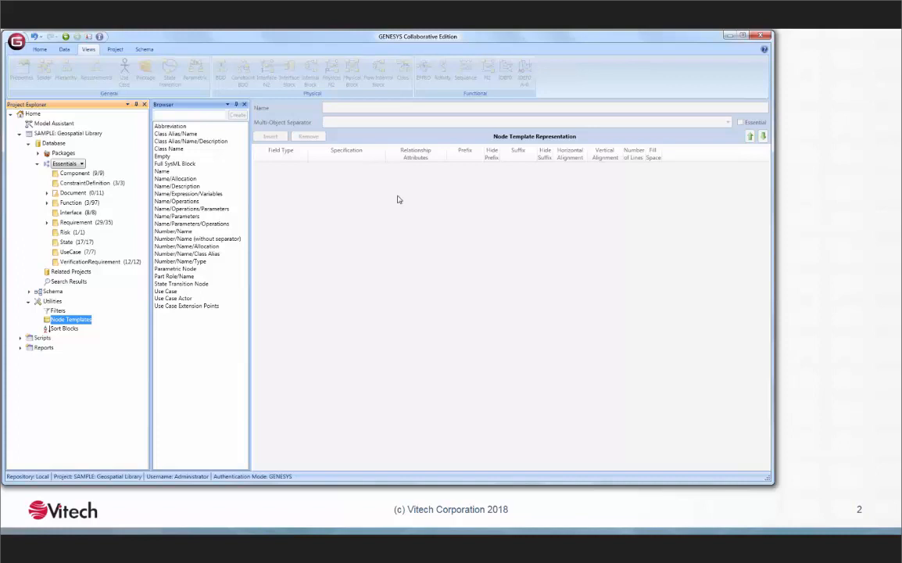
left_click(170, 231)
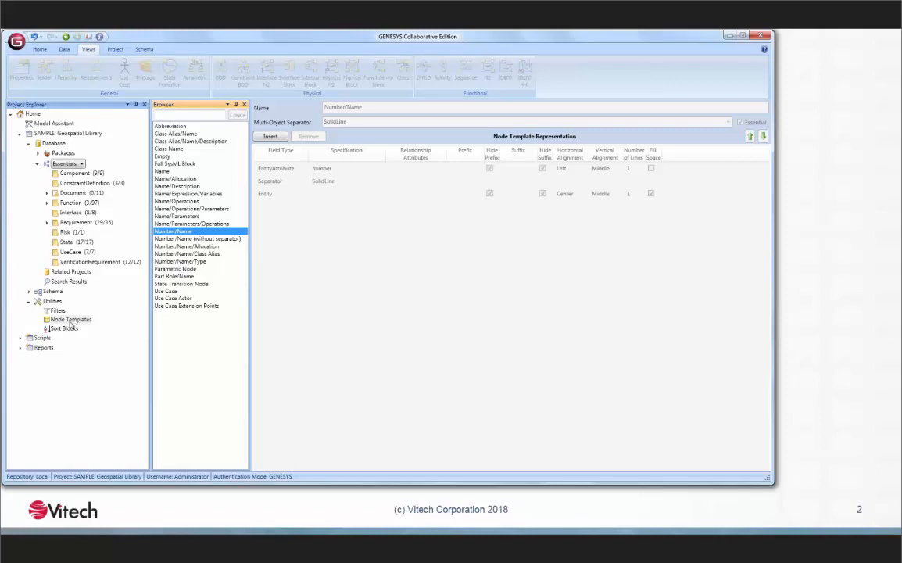
left_click(70, 321)
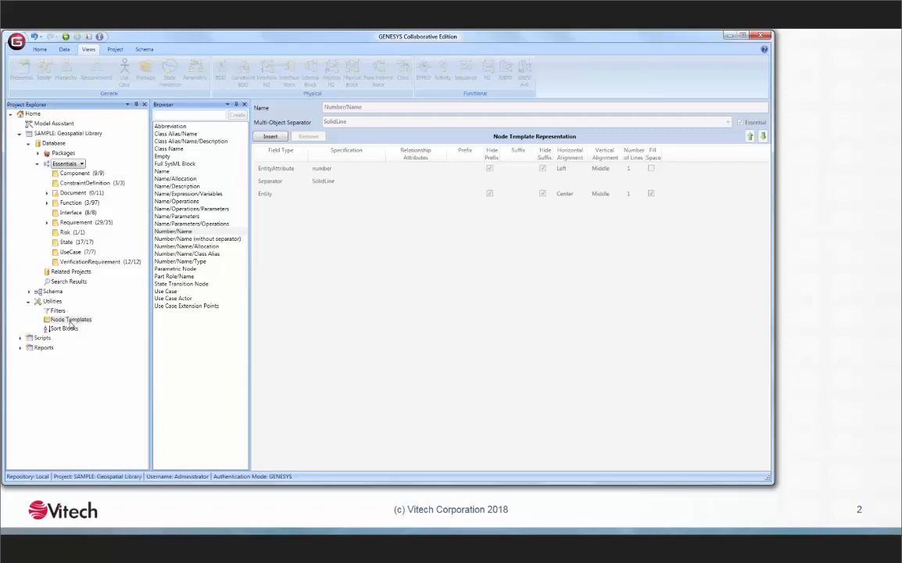
right_click(71, 321)
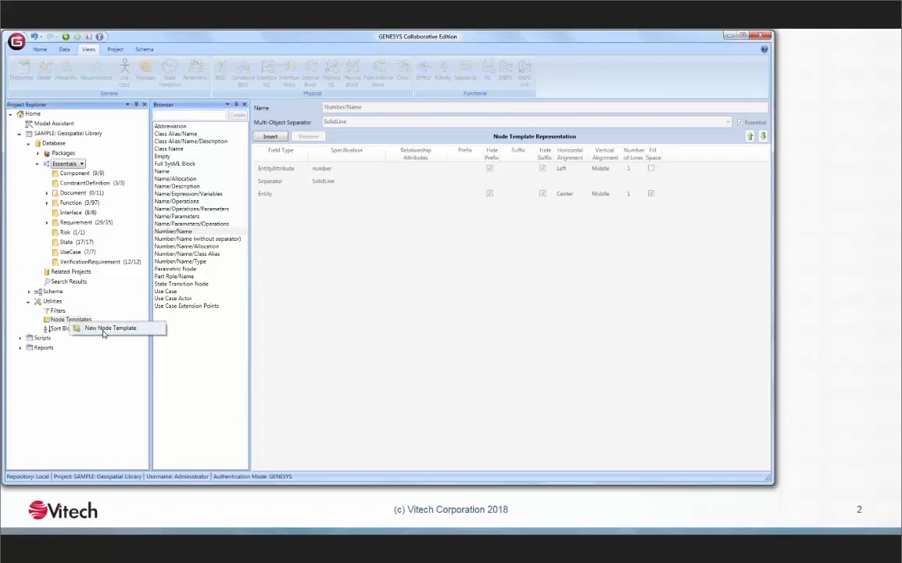
left_click(206, 337)
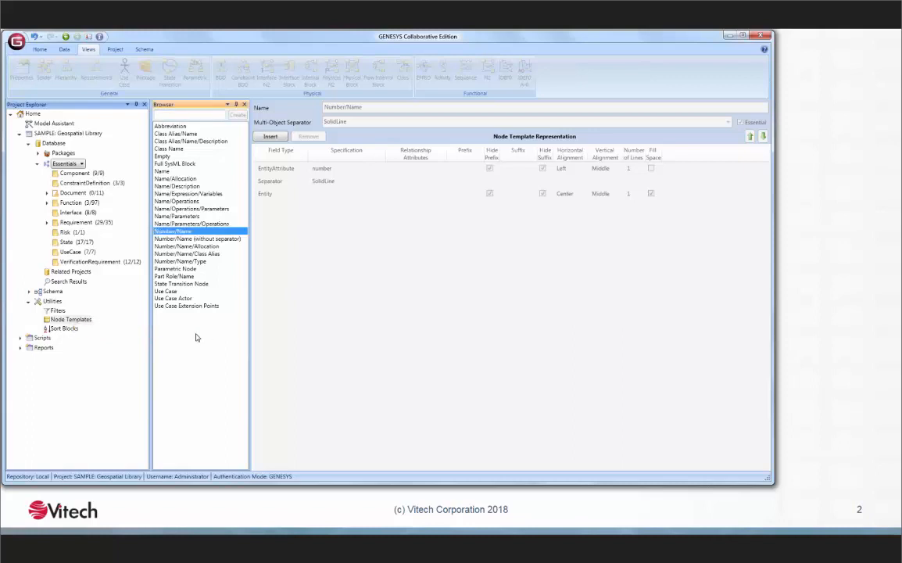
right_click(195, 335)
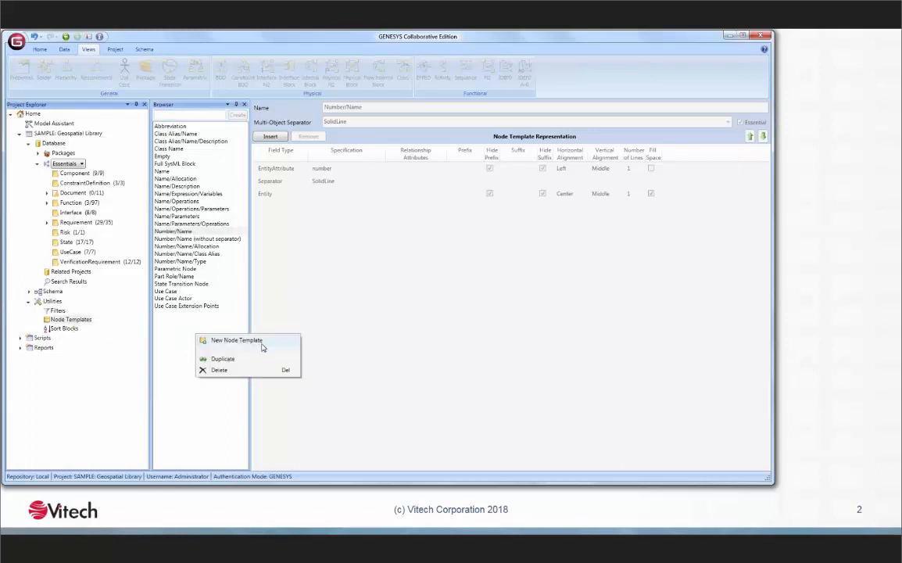
- Create a node template named New Node Template and select it for editing
left_click(212, 115)
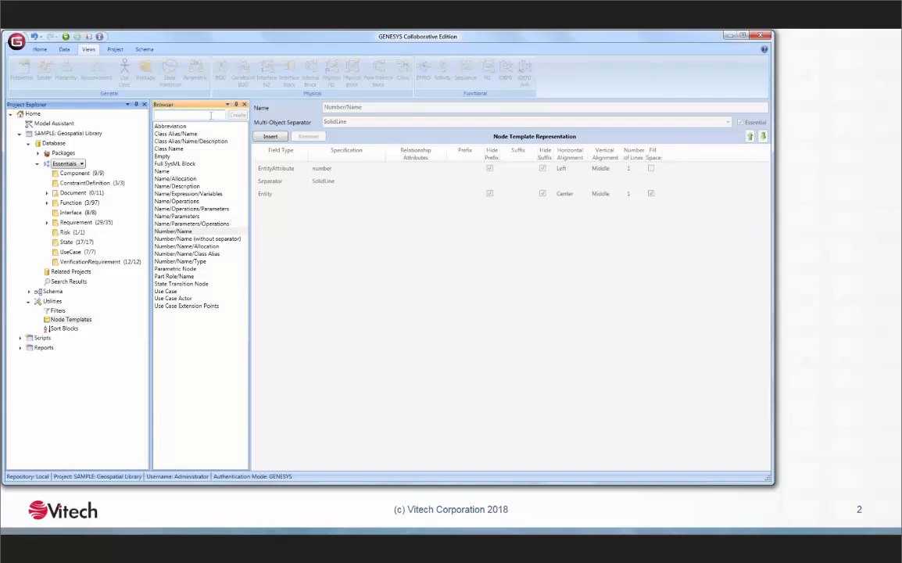
left_click(66, 51)
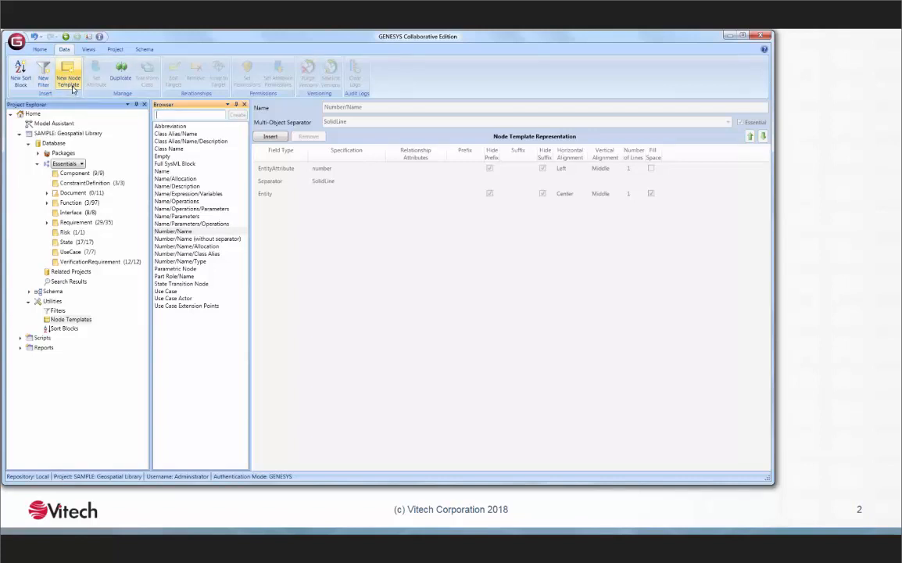
left_click(72, 80)
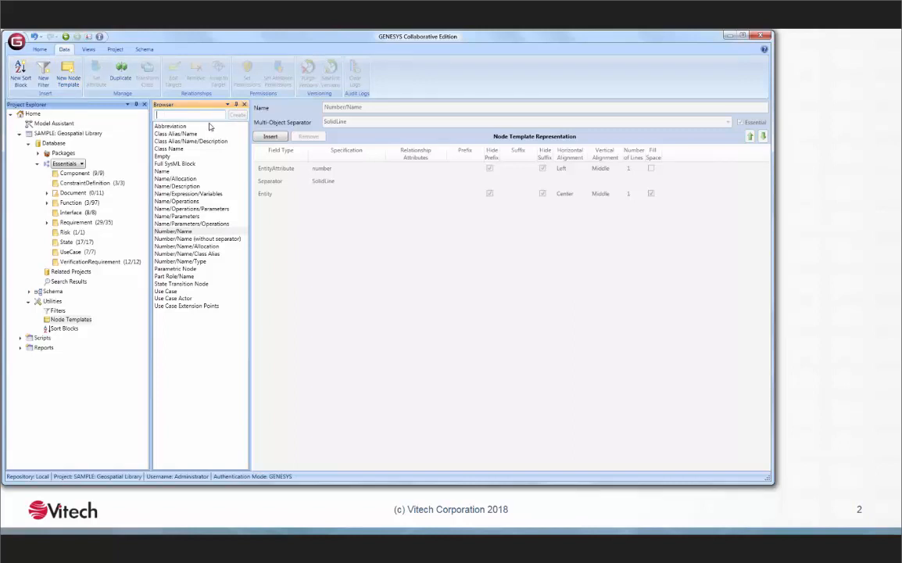
type("New Node Template")
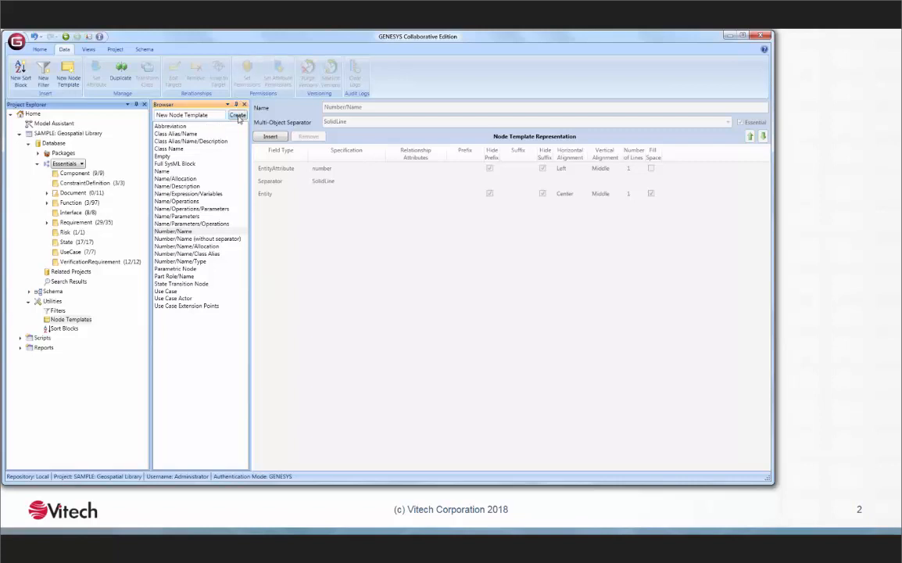
left_click(237, 115)
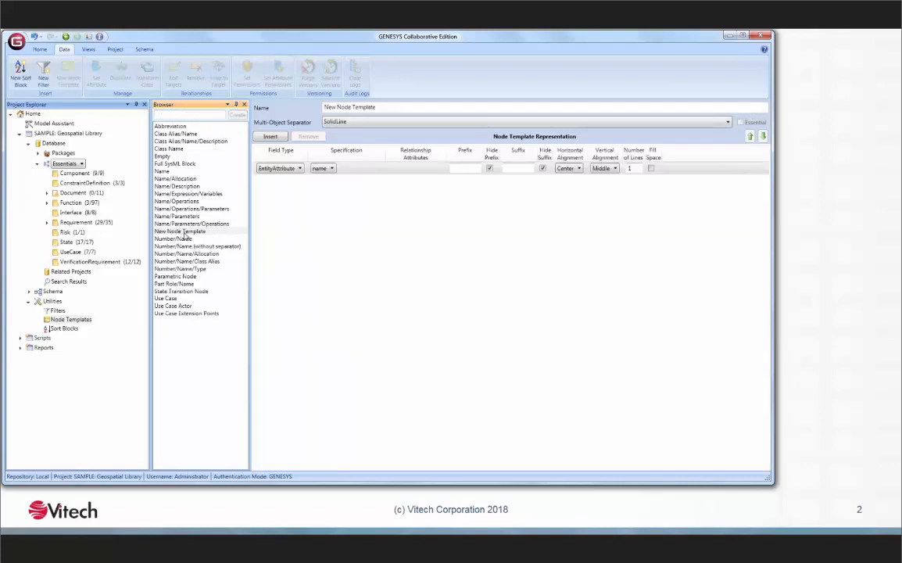
left_click(185, 233)
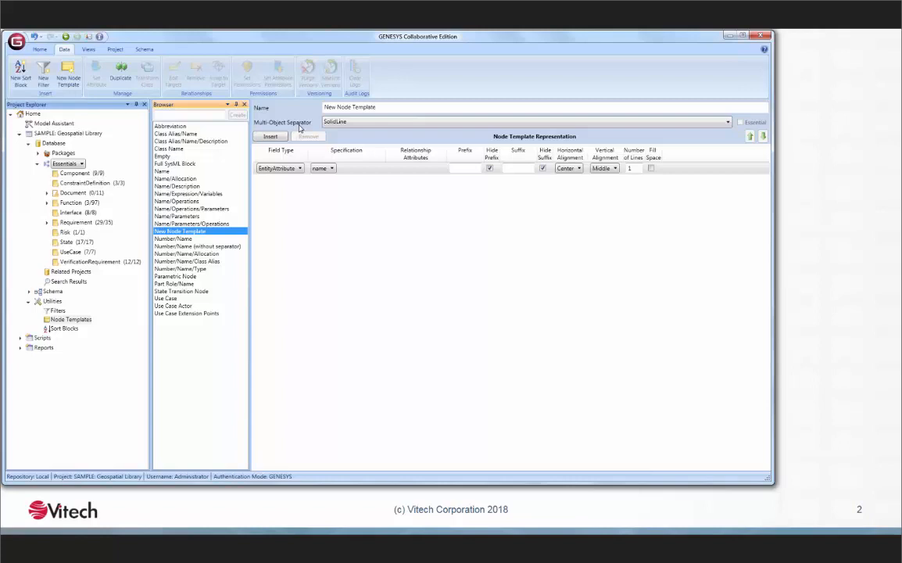
- Examine the new template's multi-object separator options and the definition of the existing Name/Parameters template
left_click(340, 121)
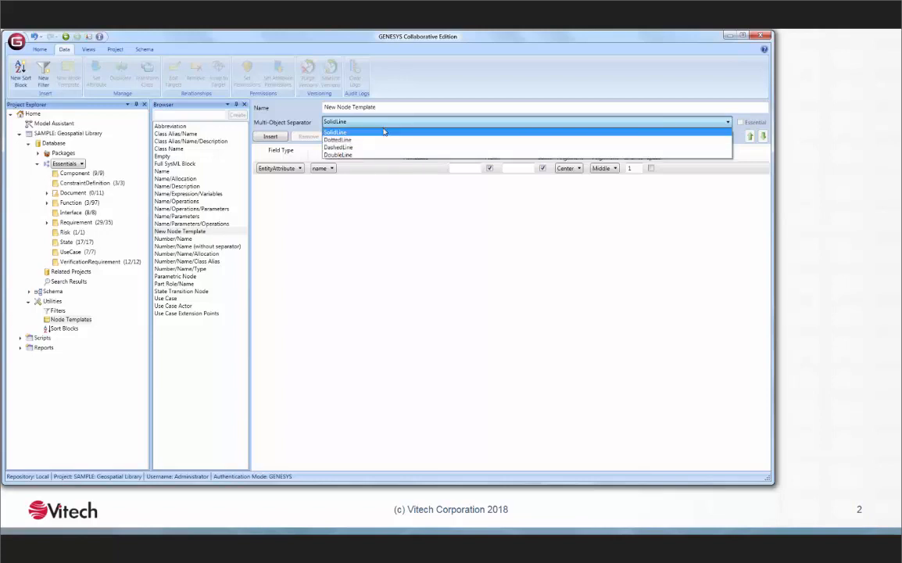
left_click(296, 121)
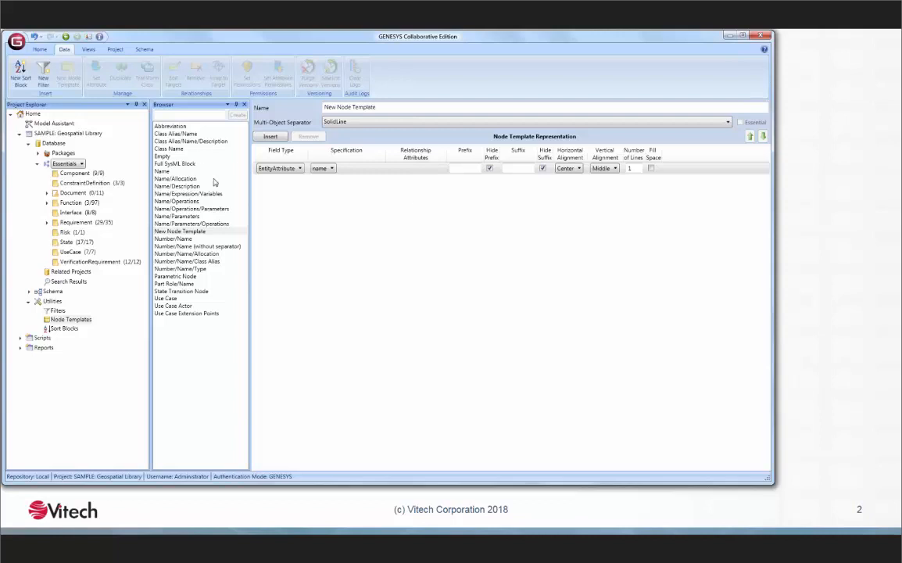
left_click(181, 217)
right_click(187, 220)
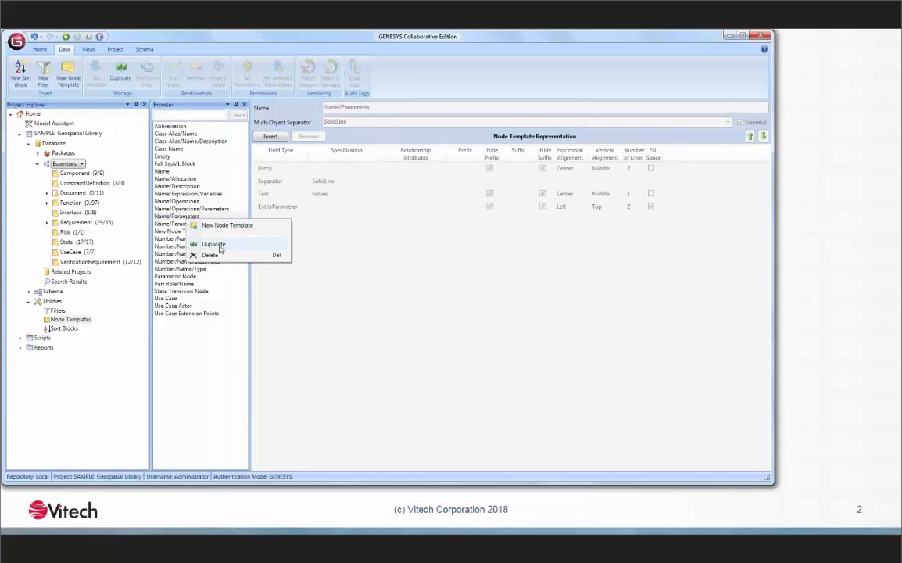
left_click(179, 222)
left_click(177, 217)
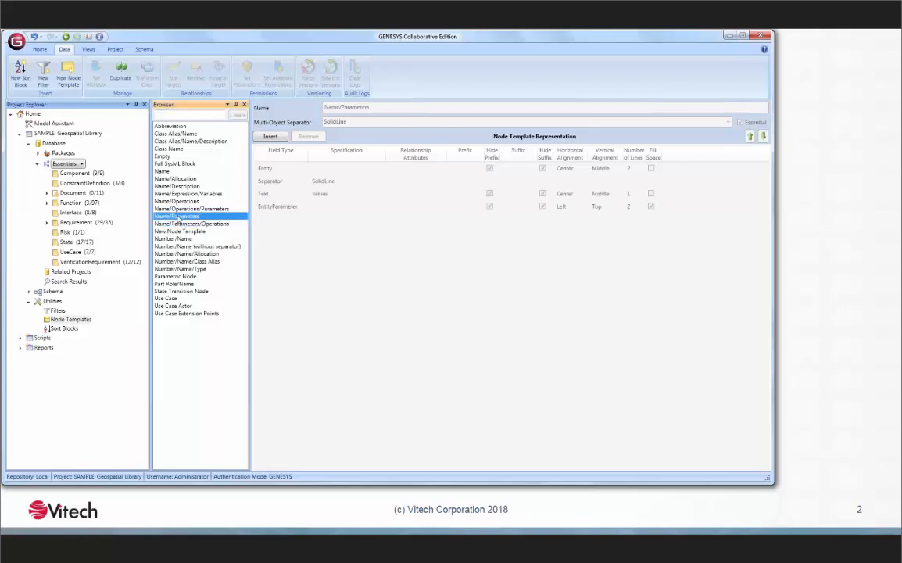
- Set the field type of the first row in New Node Template to Entity
left_click(180, 232)
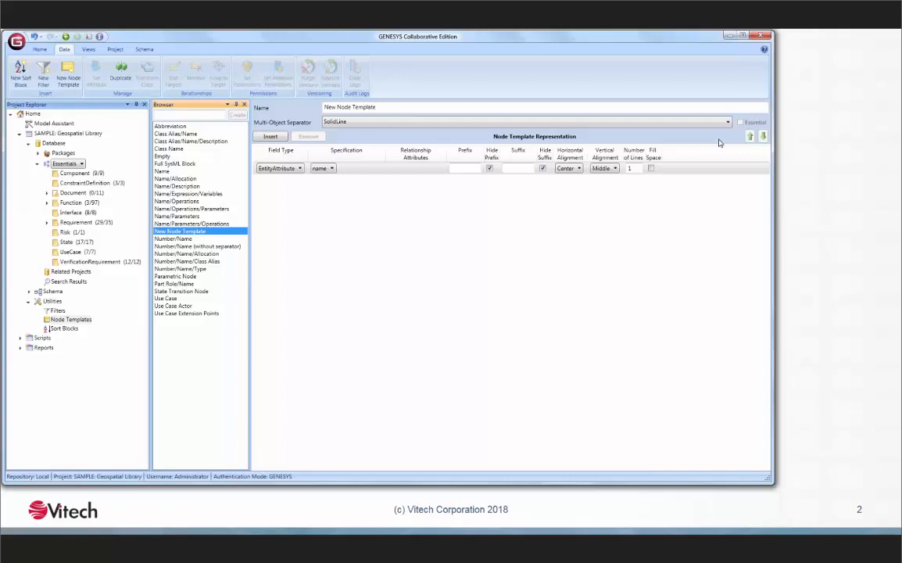
left_click(297, 169)
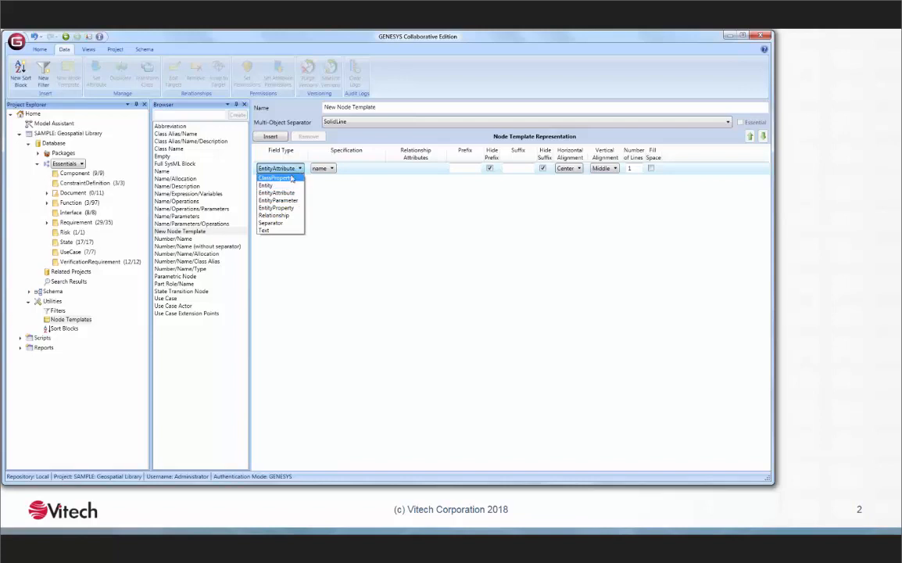
left_click(287, 186)
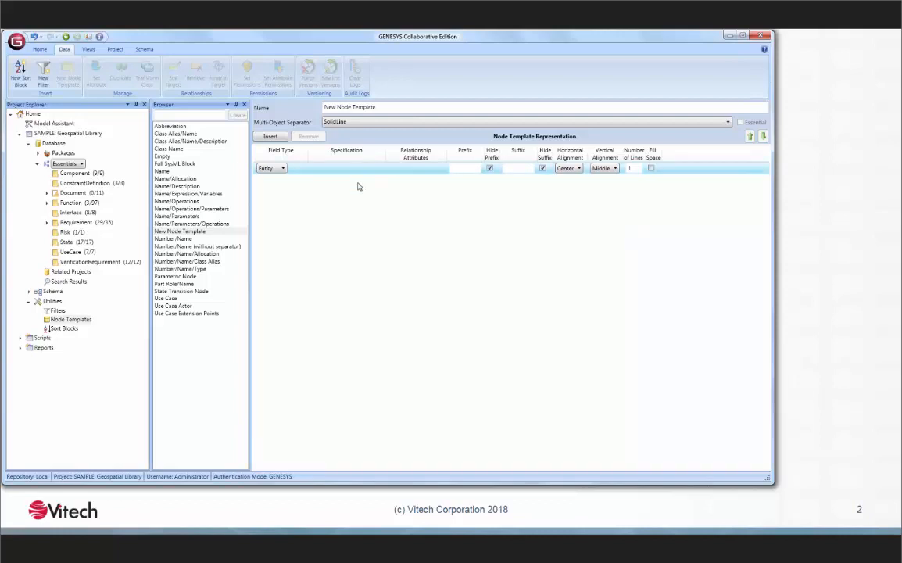
- Insert an EntityAttribute row below the Entity row, set its specification to description and turn on Fill Space
left_click(270, 136)
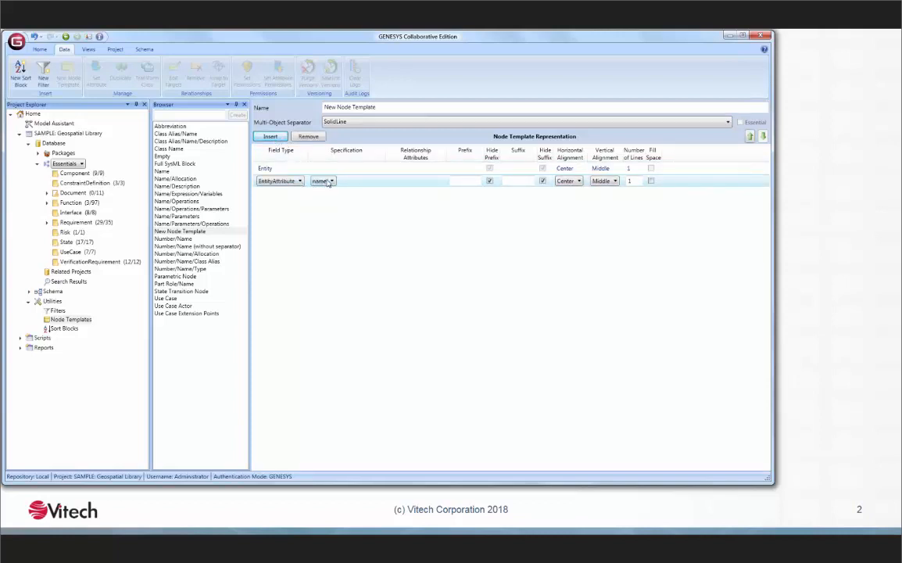
left_click(329, 181)
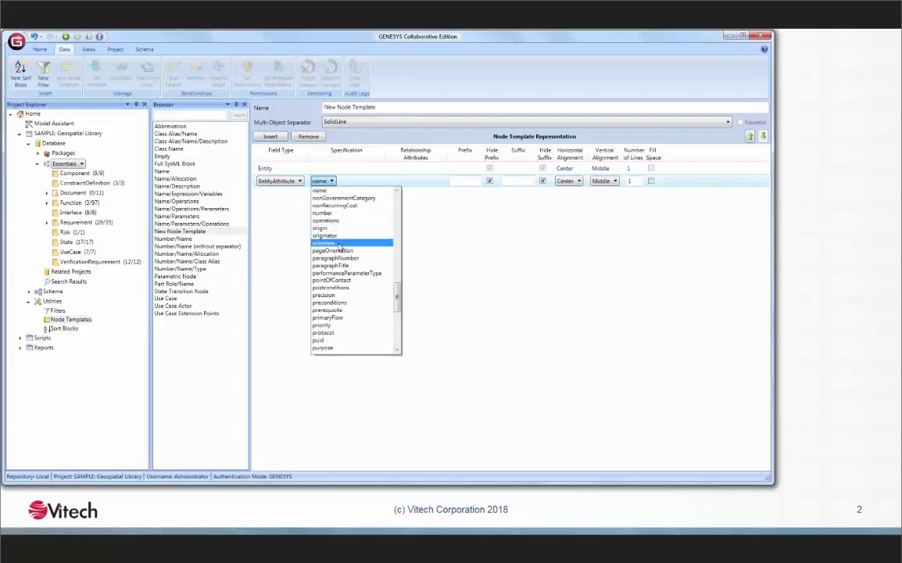
scroll(341, 232, "up", 10)
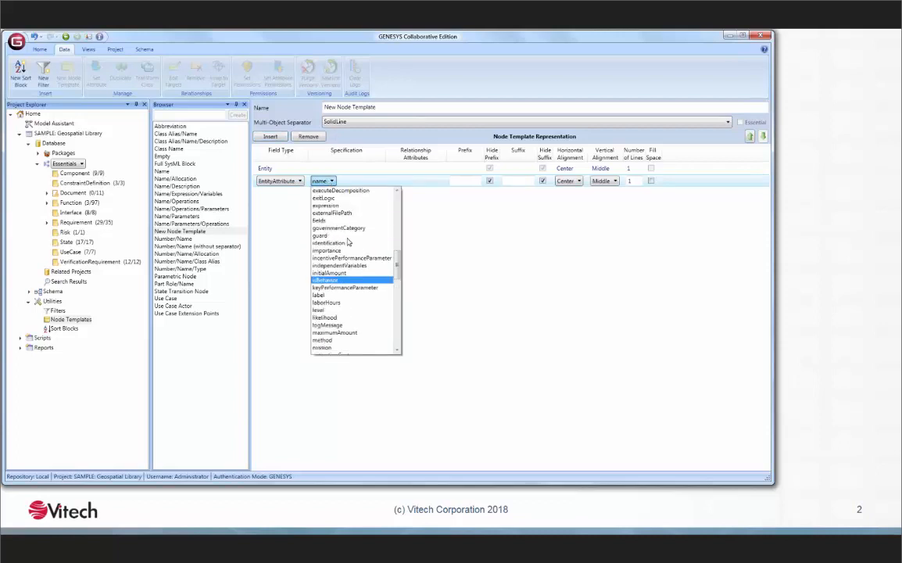
scroll(340, 236, "up", 2)
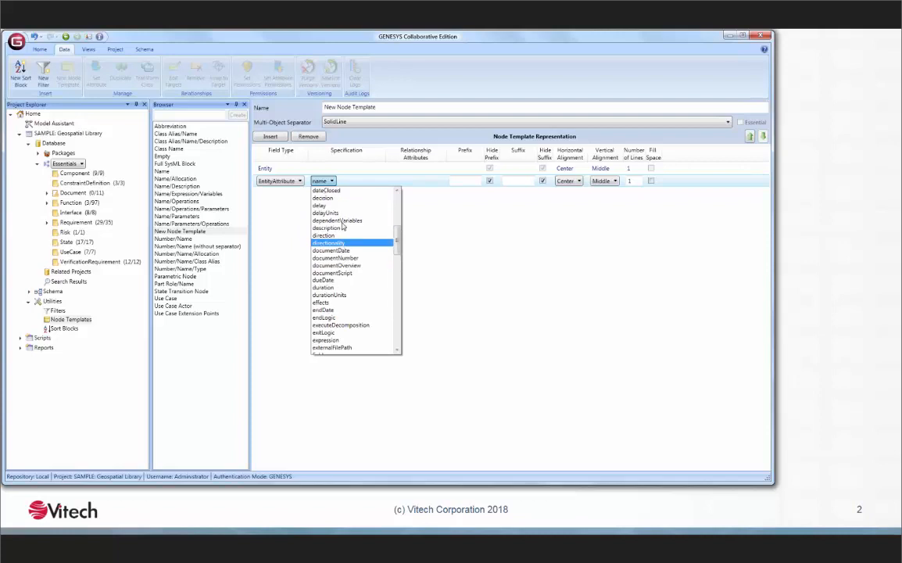
left_click(337, 228)
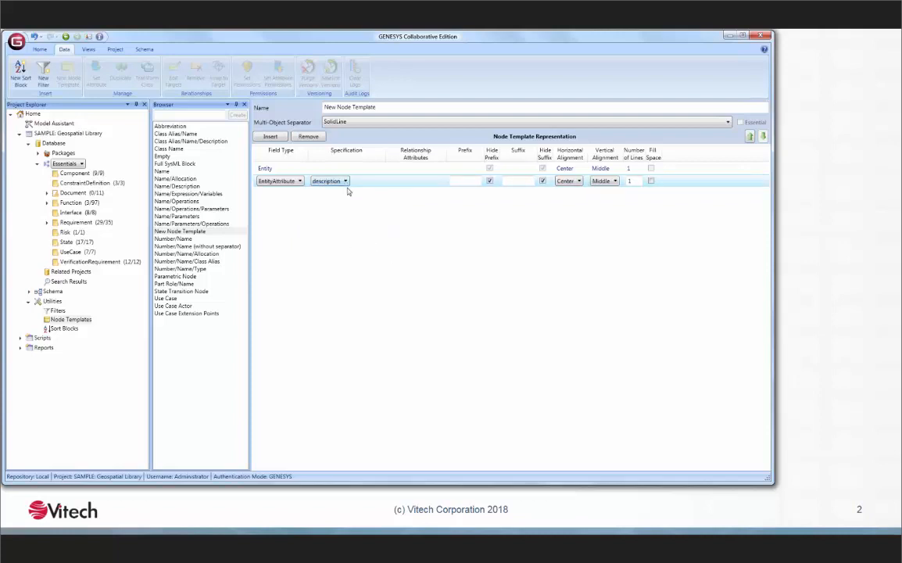
left_click(651, 180)
- Insert a new row in New Node Template, turn the last row into a SolidLine Separator and move it directly below the Entity row
left_click(269, 137)
left_click(278, 196)
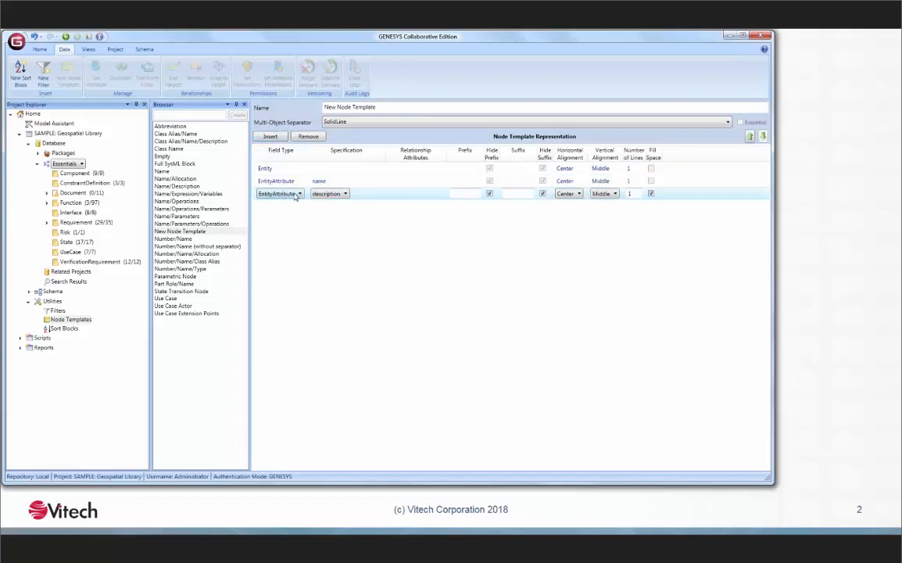
left_click(298, 194)
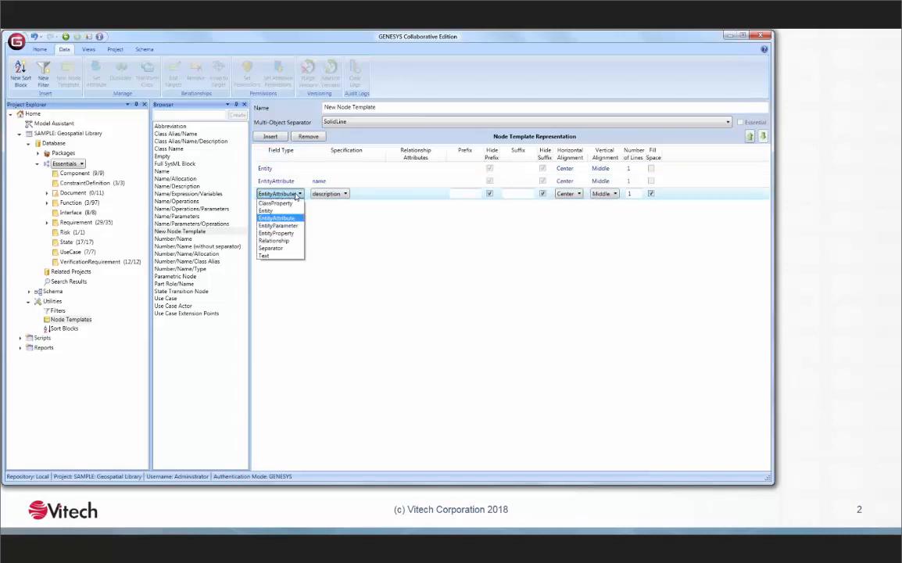
left_click(293, 249)
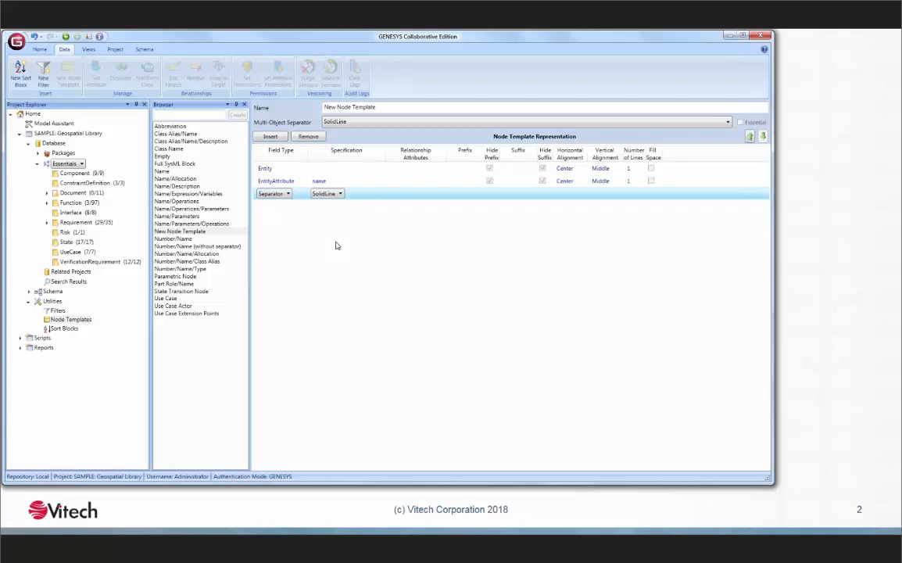
left_click(750, 138)
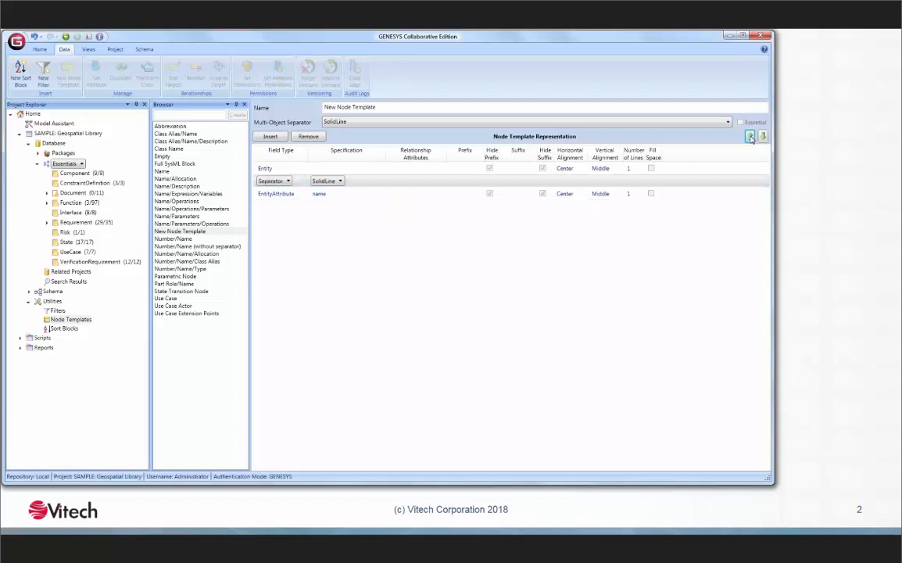
- Set the specification of the EntityAttribute row below the separator to description and turn on Fill Space
left_click(320, 194)
left_click(323, 193)
scroll(351, 242, "up", 10)
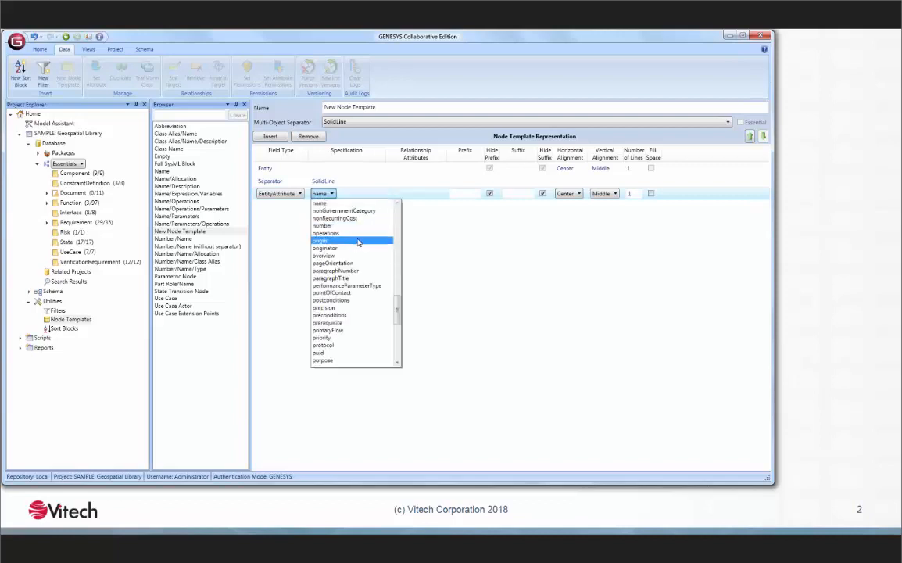
scroll(353, 249, "up", 5)
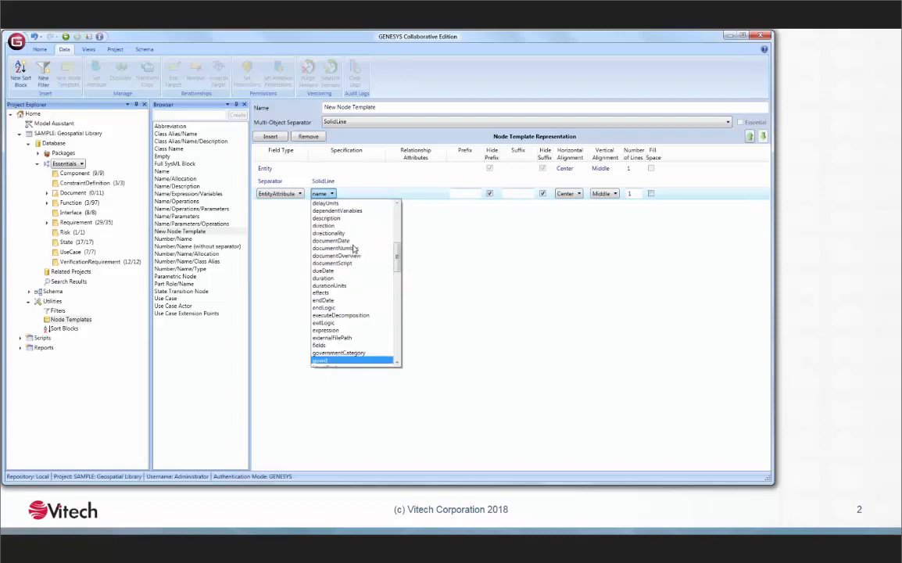
left_click(344, 241)
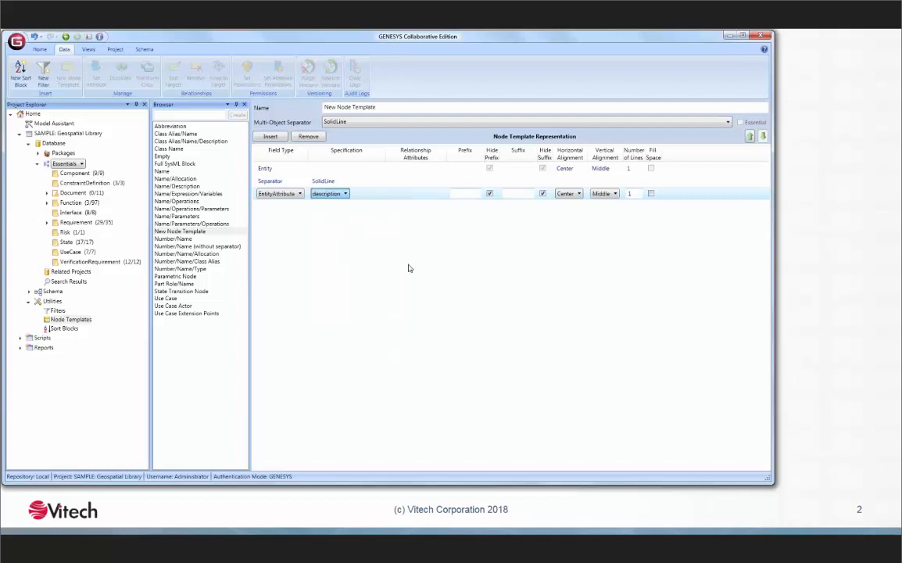
left_click(650, 193)
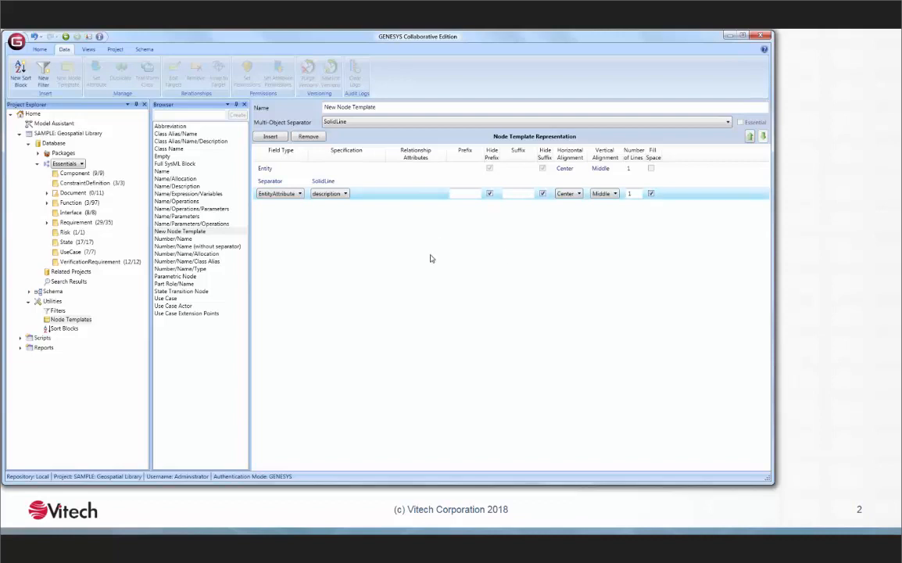
- Open a spider diagram of component SYS.1 Geospatial Library with the Physical hierarchy definition and enlarge its window
left_click(176, 209)
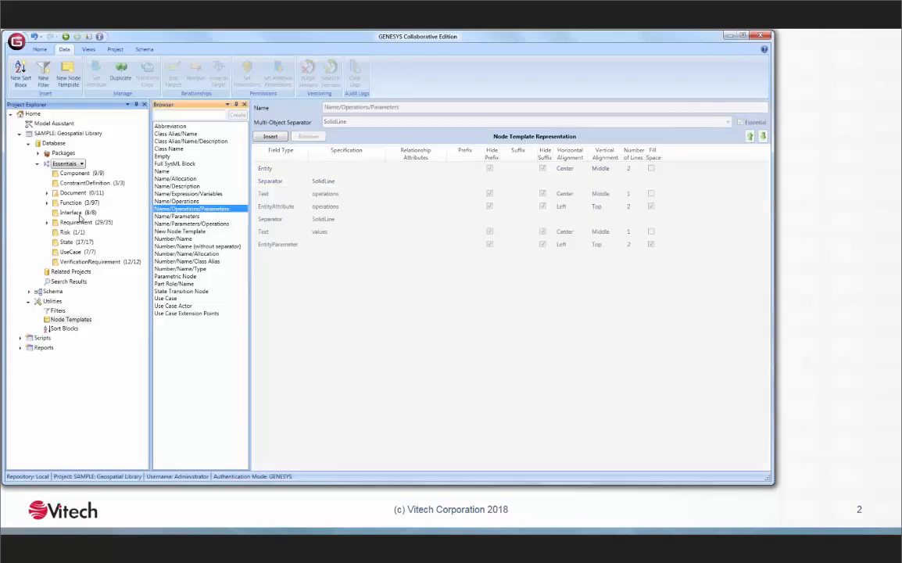
left_click(84, 174)
left_click(164, 177)
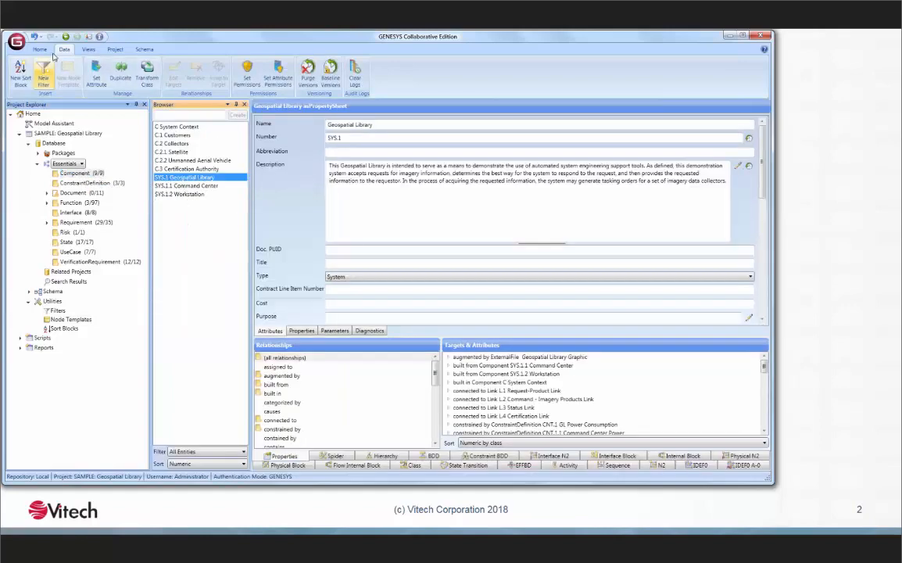
left_click(88, 49)
left_click(48, 73)
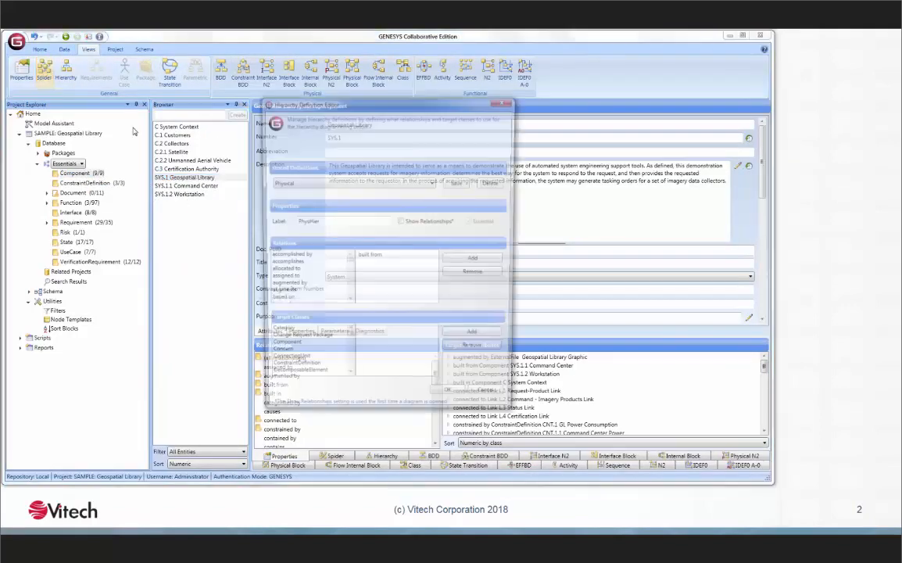
left_click(443, 400)
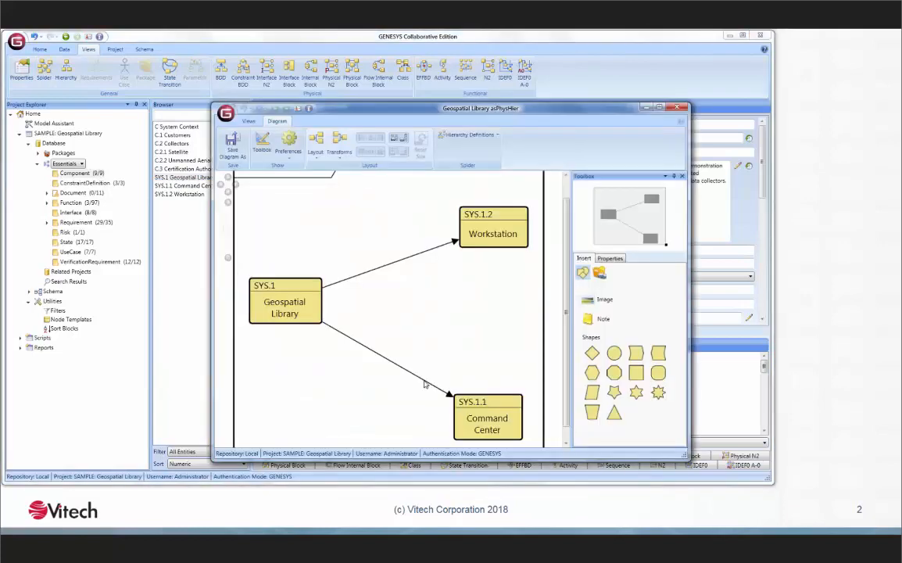
left_click_drag(379, 116, 187, 49)
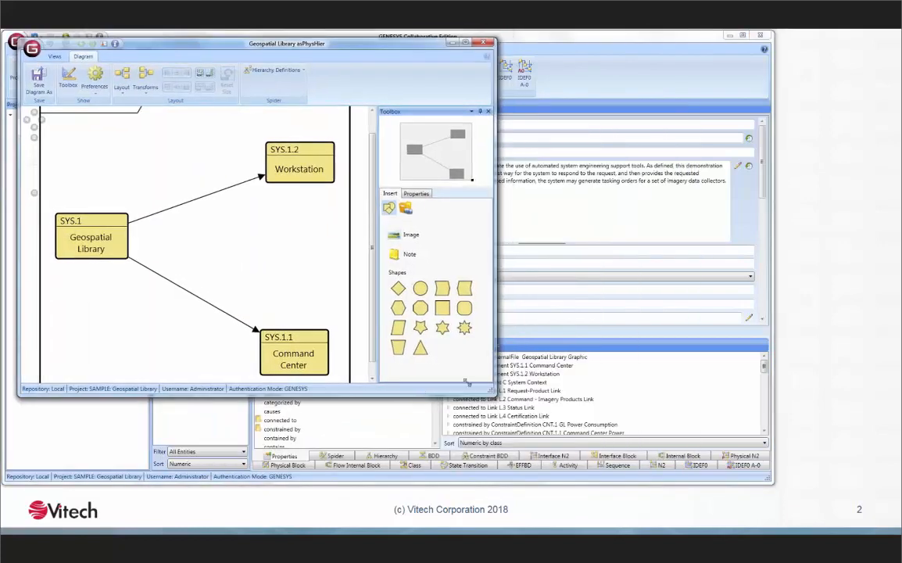
left_click_drag(495, 395, 693, 472)
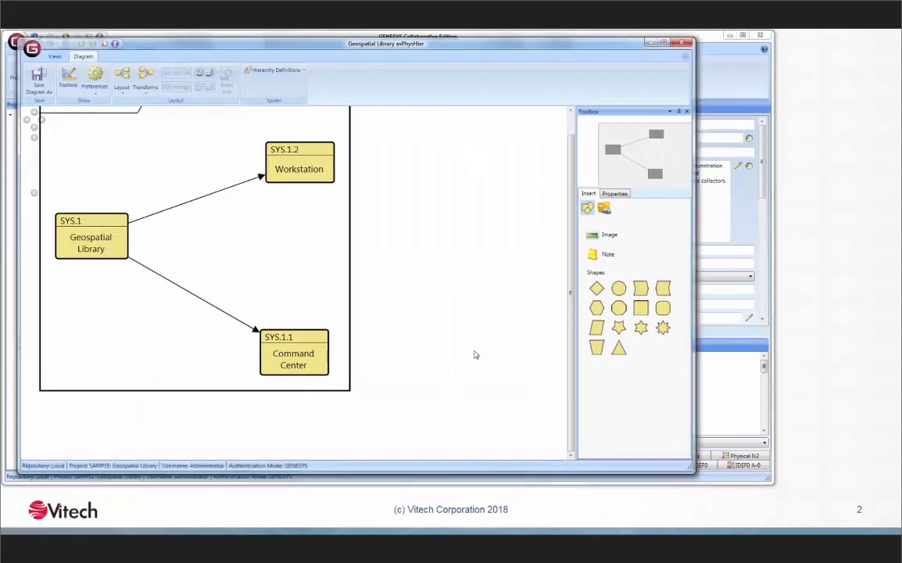
- Set the spider diagram's default node template to New Node Template
left_click(615, 193)
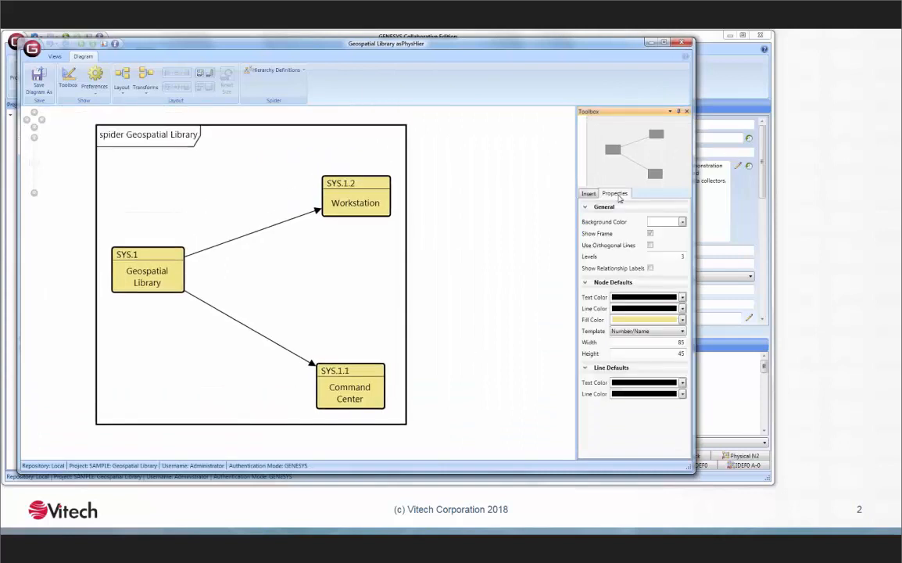
left_click(647, 331)
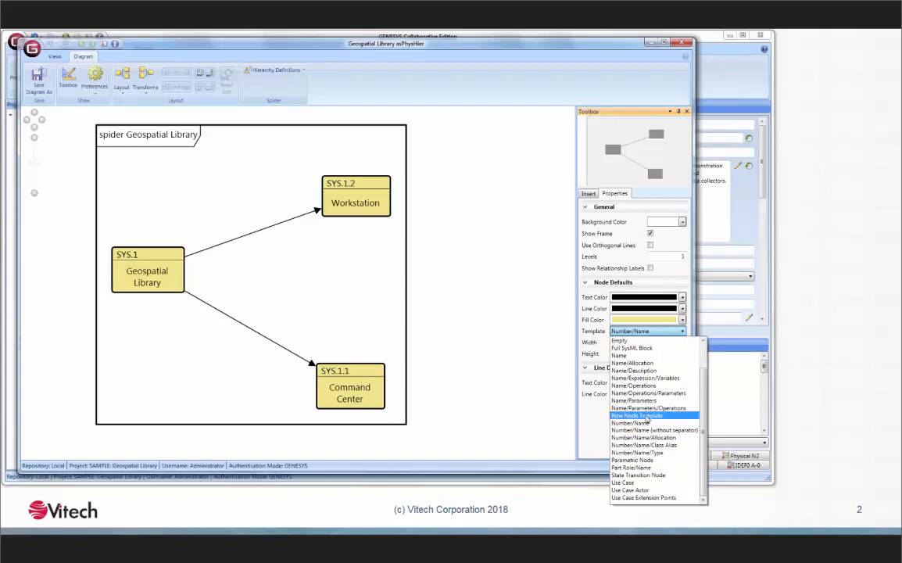
left_click(640, 415)
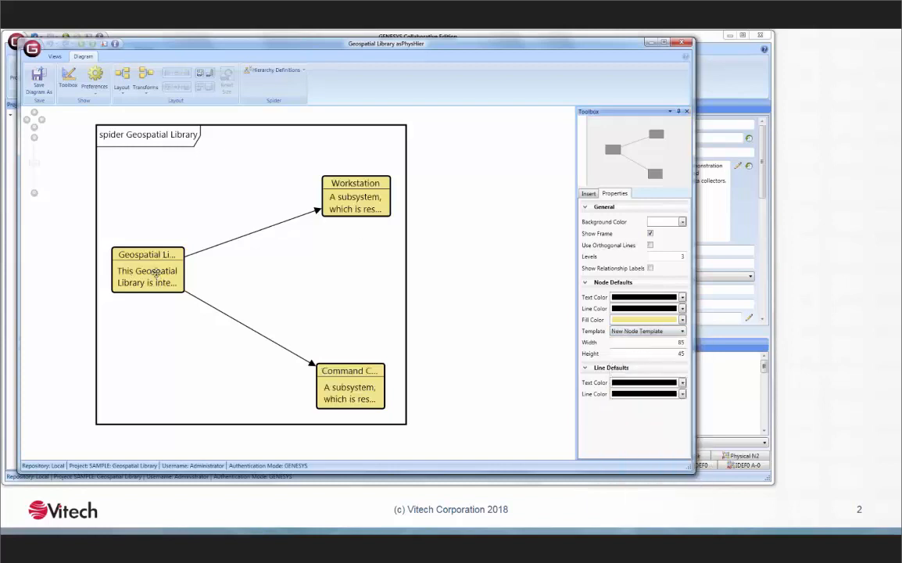
- Enlarge the Geospatial Library node to about 273 by 203, reposition it clear of the Command Center node and close the diagram
left_click(137, 244)
left_click_drag(185, 291, 278, 367)
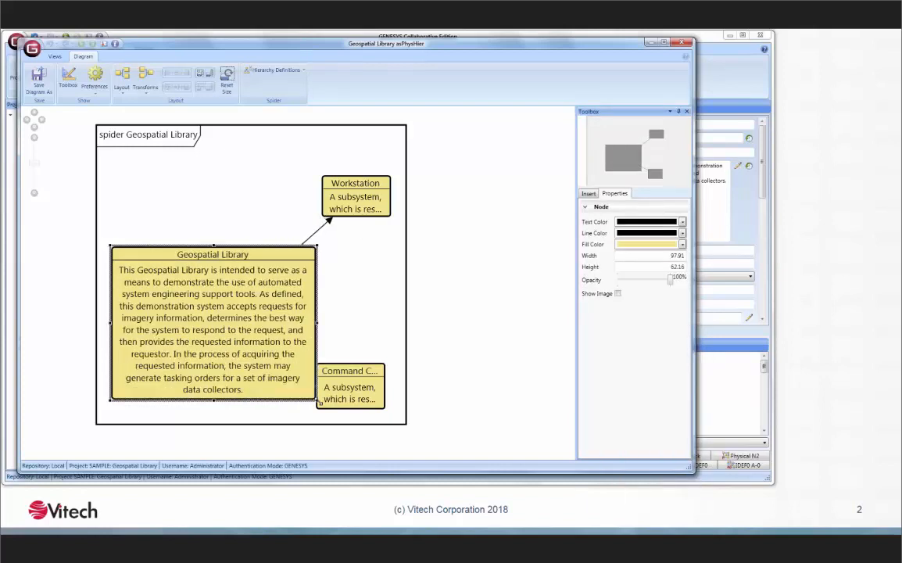
left_click_drag(230, 293, 165, 258)
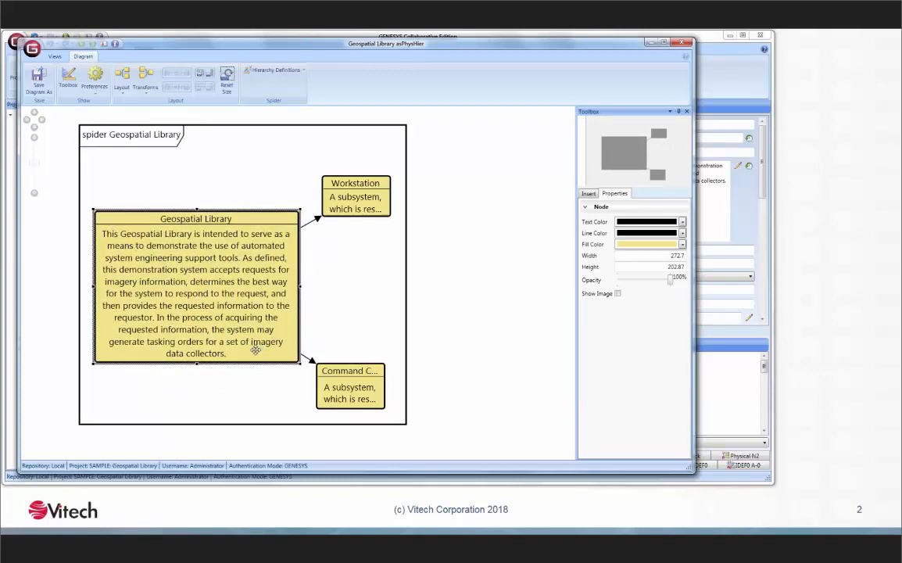
left_click(452, 286)
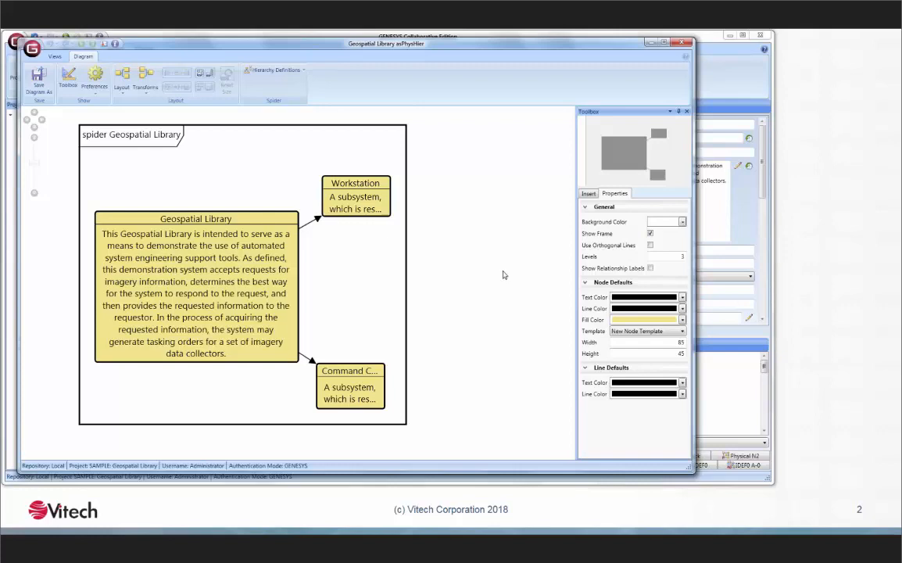
left_click(686, 43)
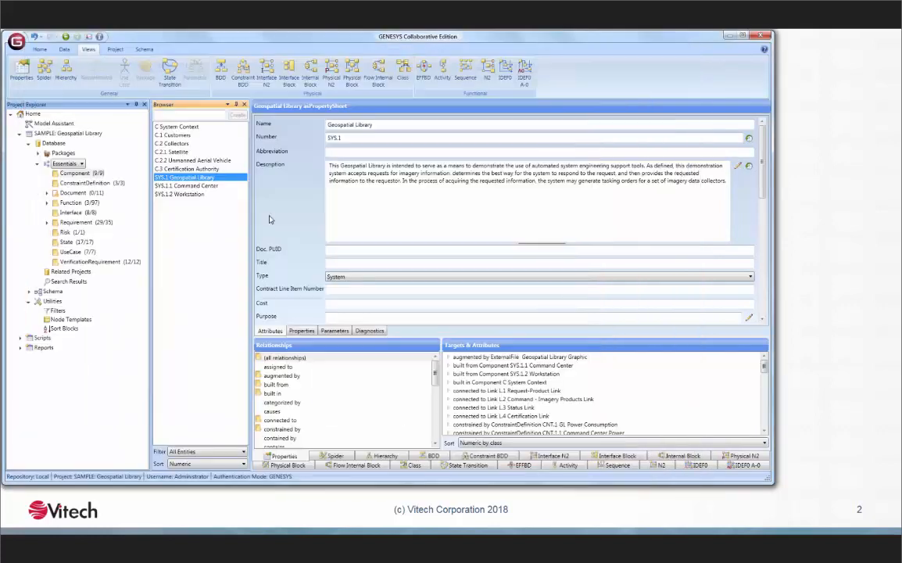
- Examine the definitions of the built-in State Transition Node, Parametric Node and Use Case node templates
left_click(71, 319)
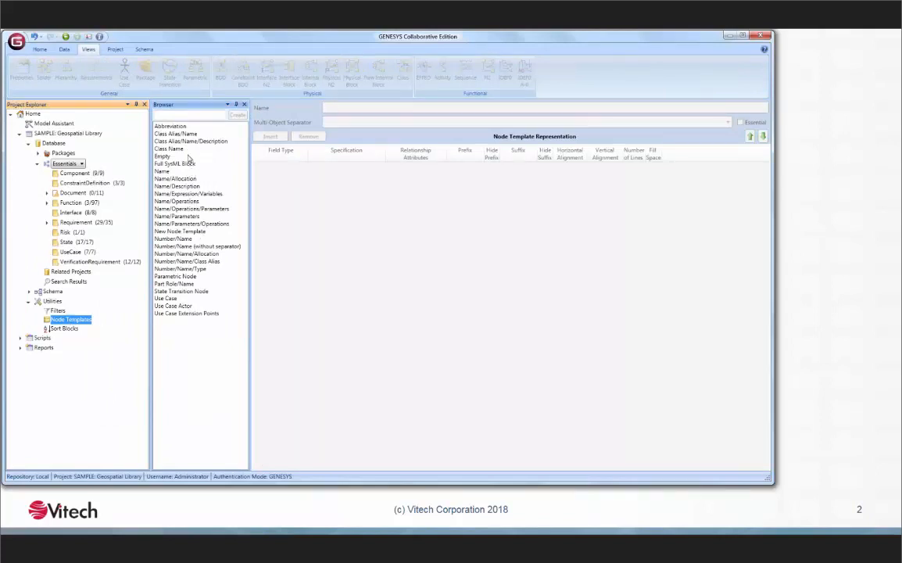
left_click(188, 291)
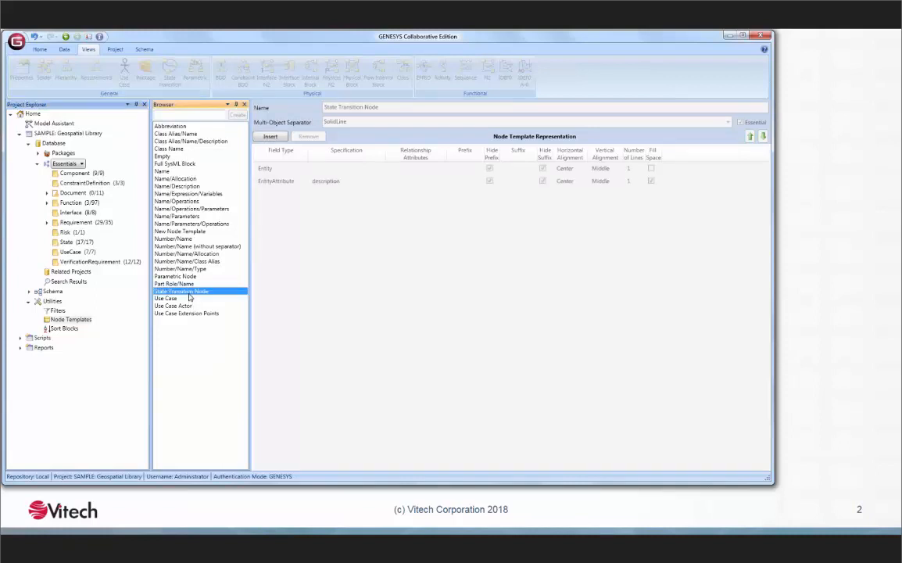
key("Up")
key("Up")
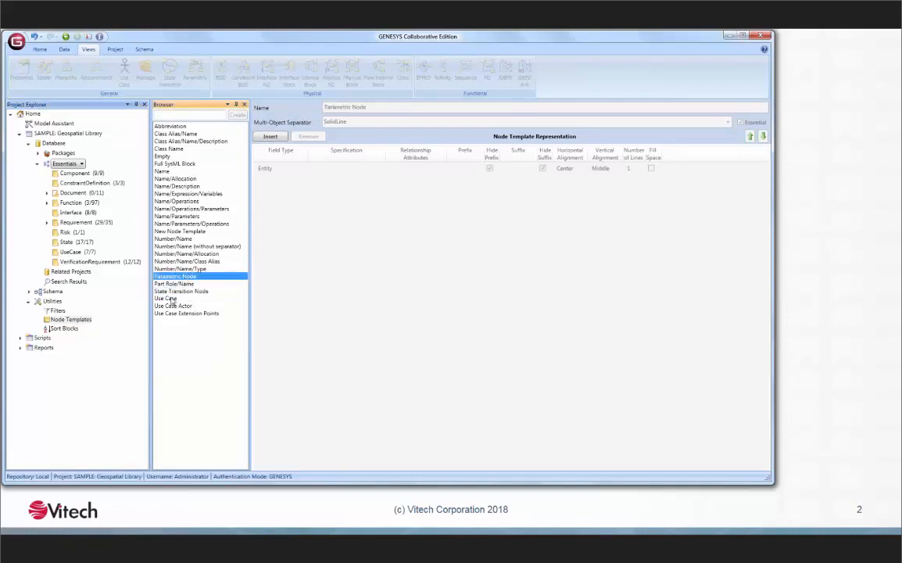
left_click(171, 299)
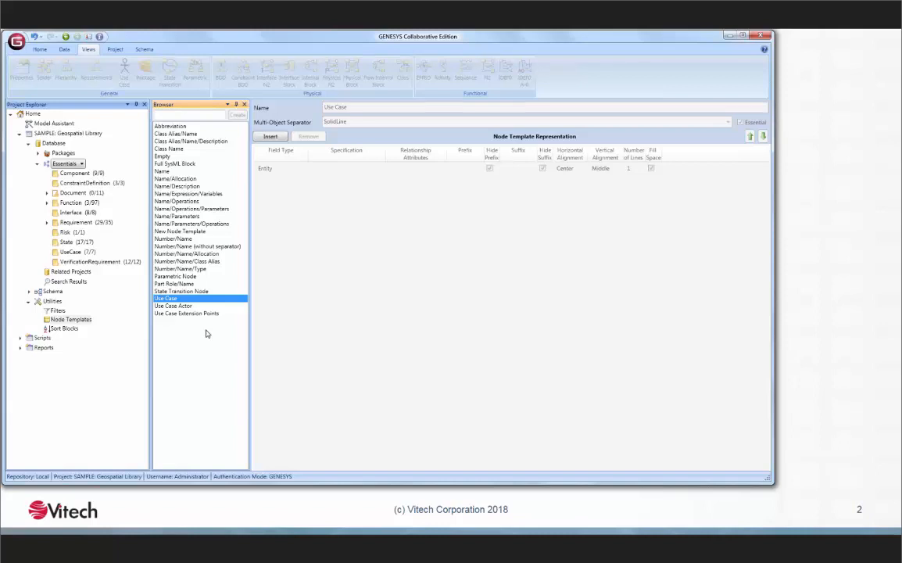
left_click(175, 291)
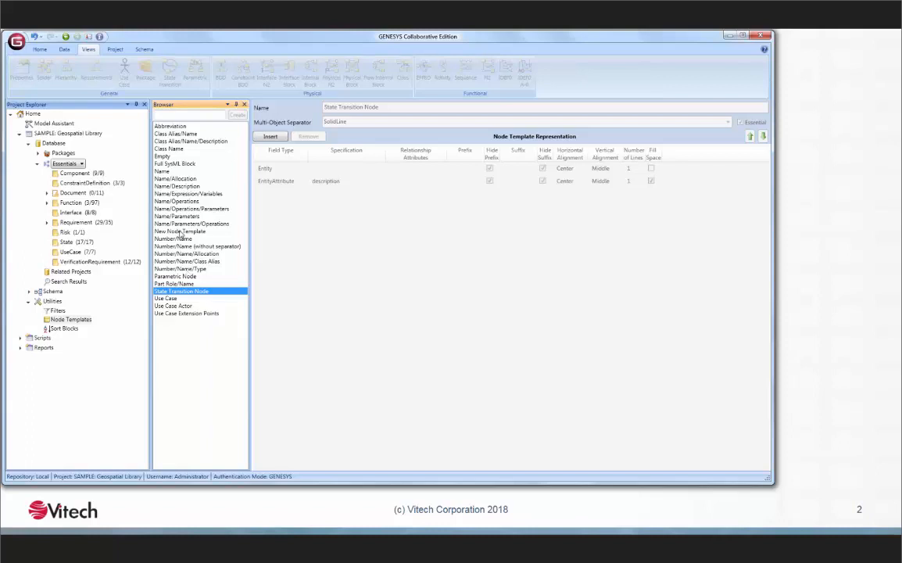
- Change the description row of New Node Template to a Relationship field specified as built from, and review its relationship attribute options
left_click(181, 232)
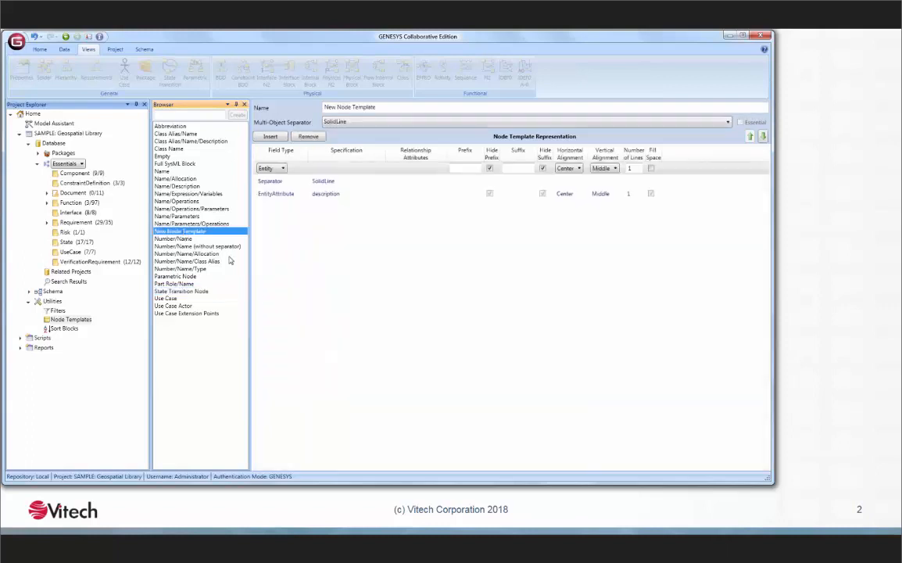
left_click(285, 195)
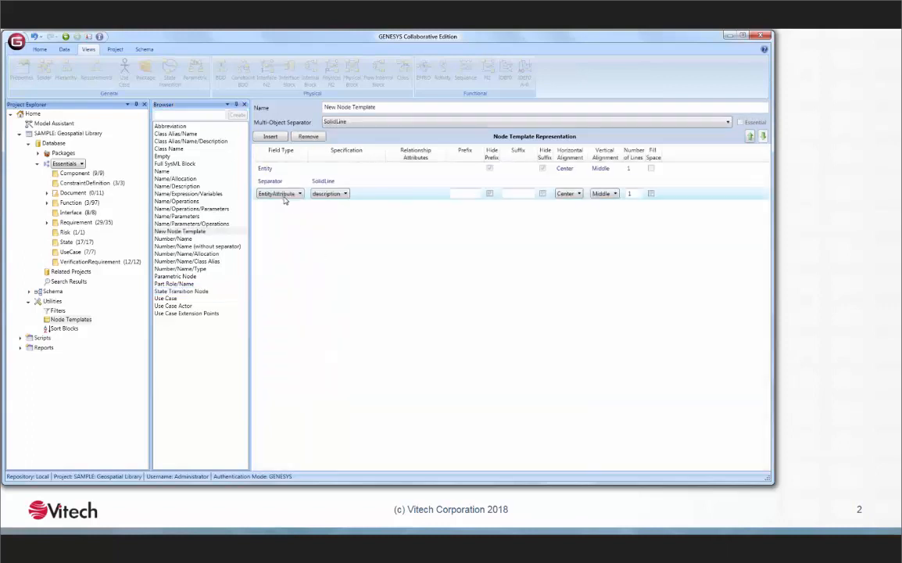
left_click(297, 195)
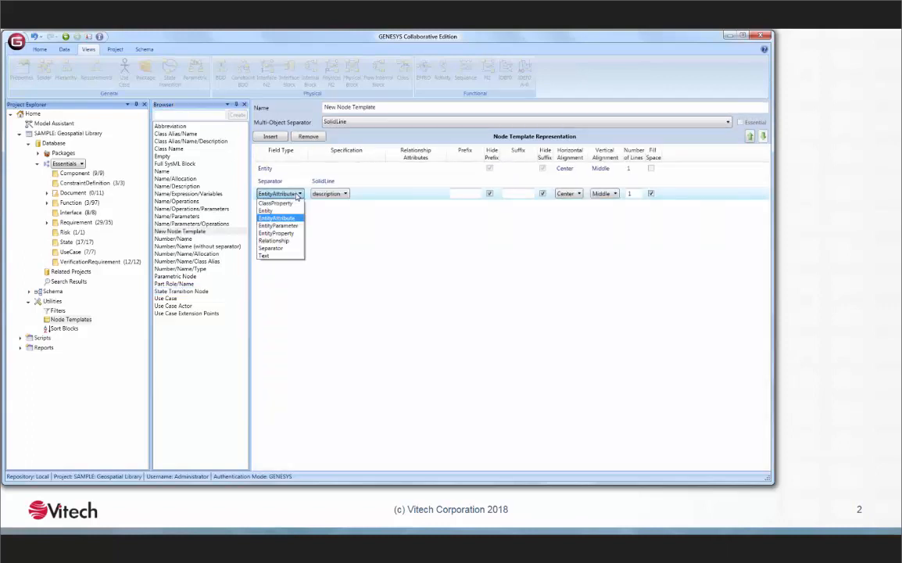
left_click(289, 242)
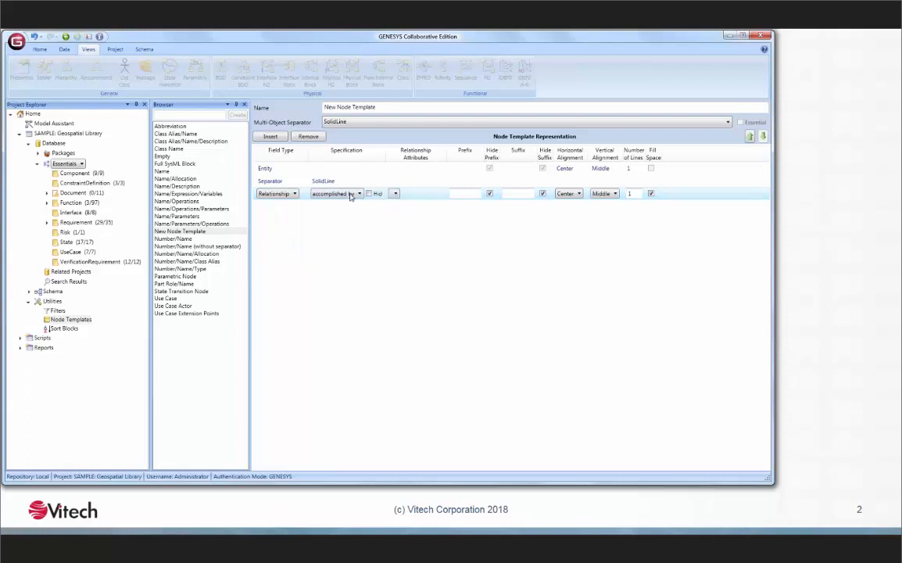
left_click(350, 195)
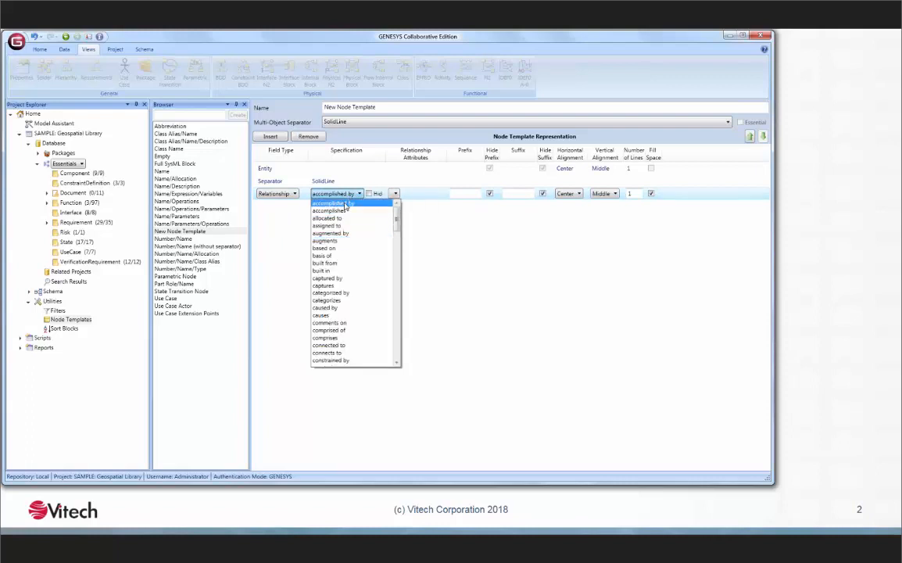
left_click(333, 263)
left_click(394, 193)
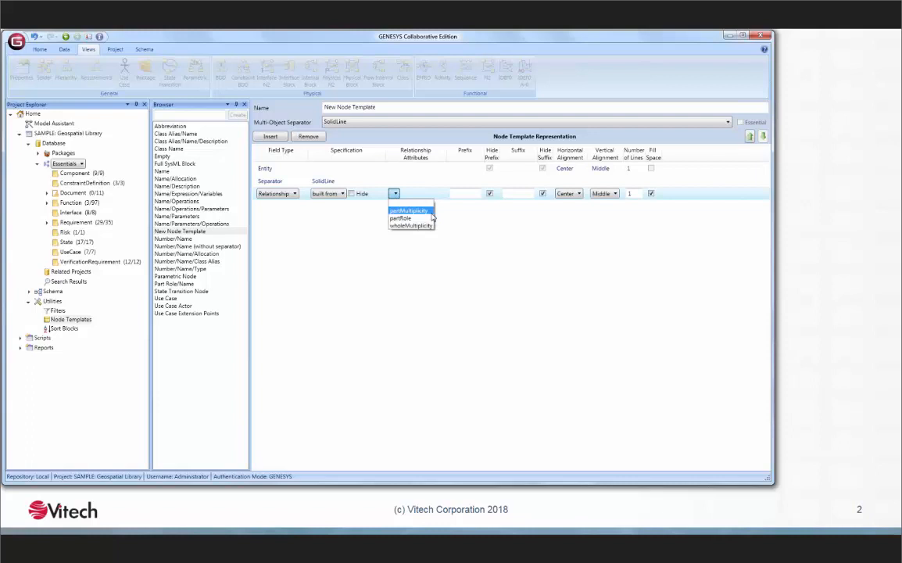
left_click(322, 225)
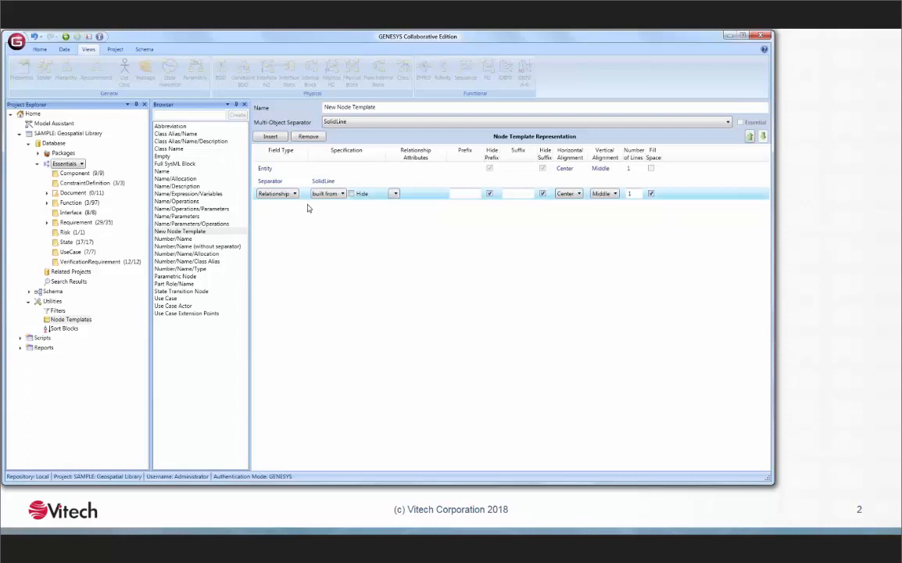
left_click(341, 194)
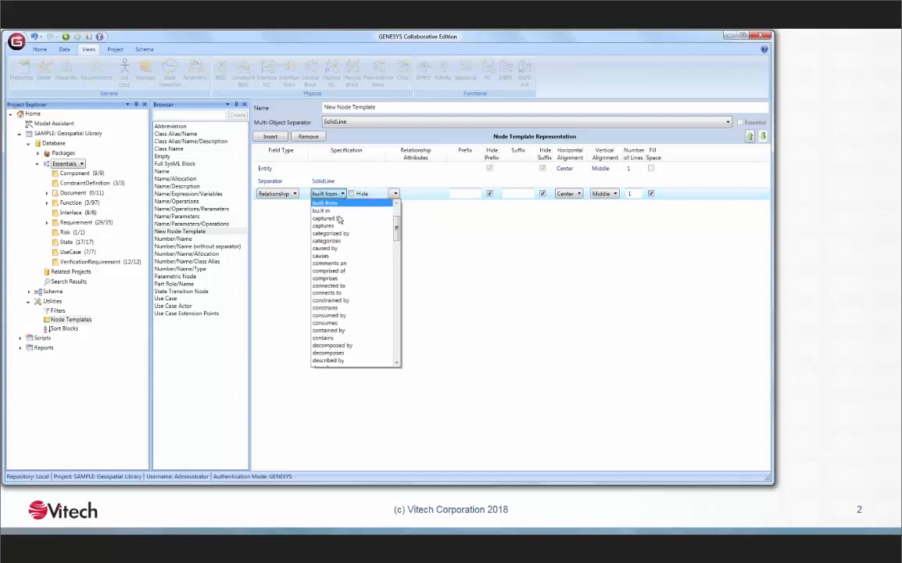
left_click(275, 241)
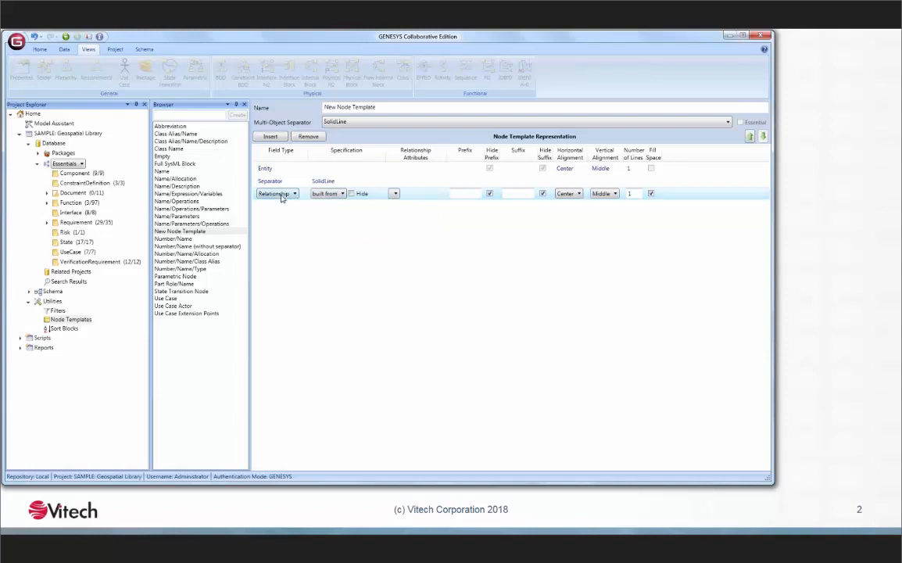
- Review the relationships available as the specification of New Node Template's Relationship row and the attributes offered for built from
left_click(336, 195)
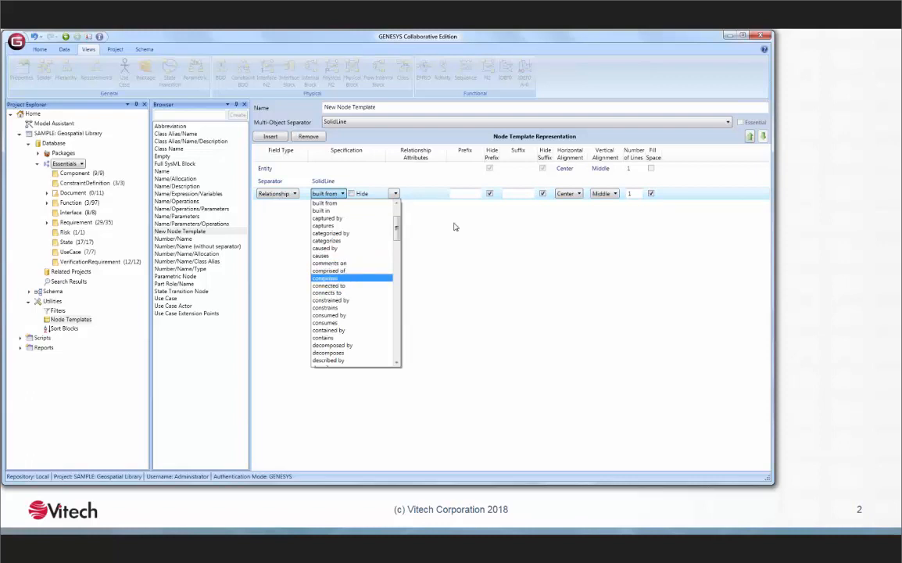
left_click(419, 204)
left_click(394, 193)
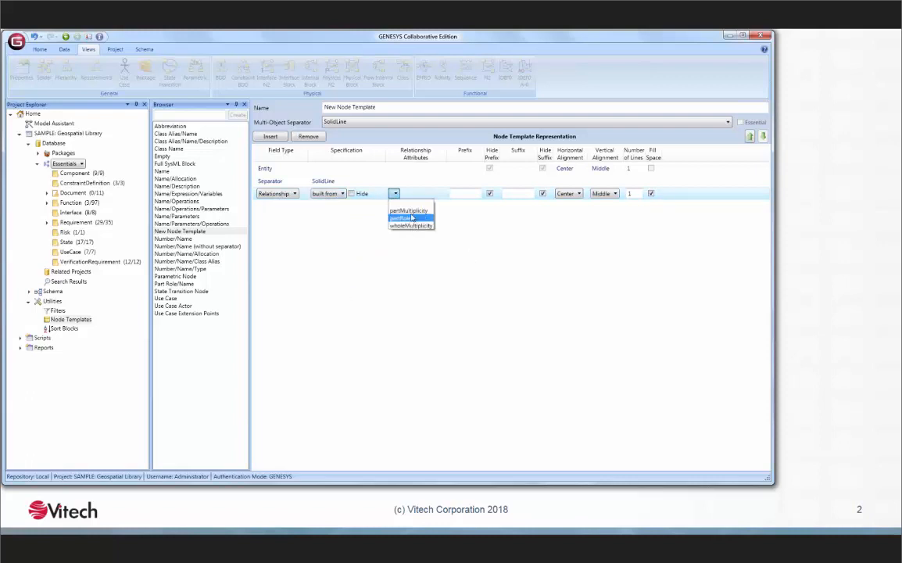
left_click(296, 234)
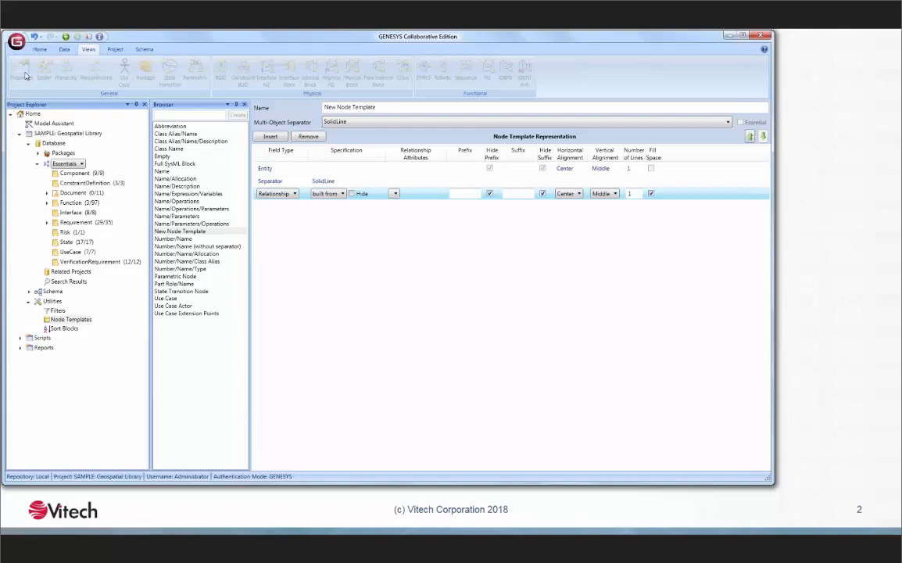
- Open the GENESYS preferences in an enlarged window and compare the User Preferences and Project Preferences groups
left_click(17, 41)
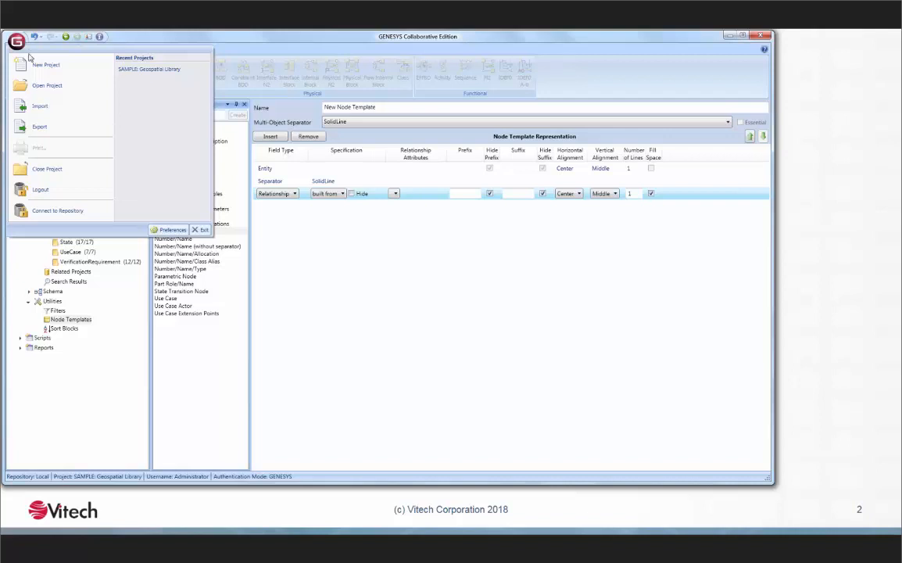
left_click(171, 231)
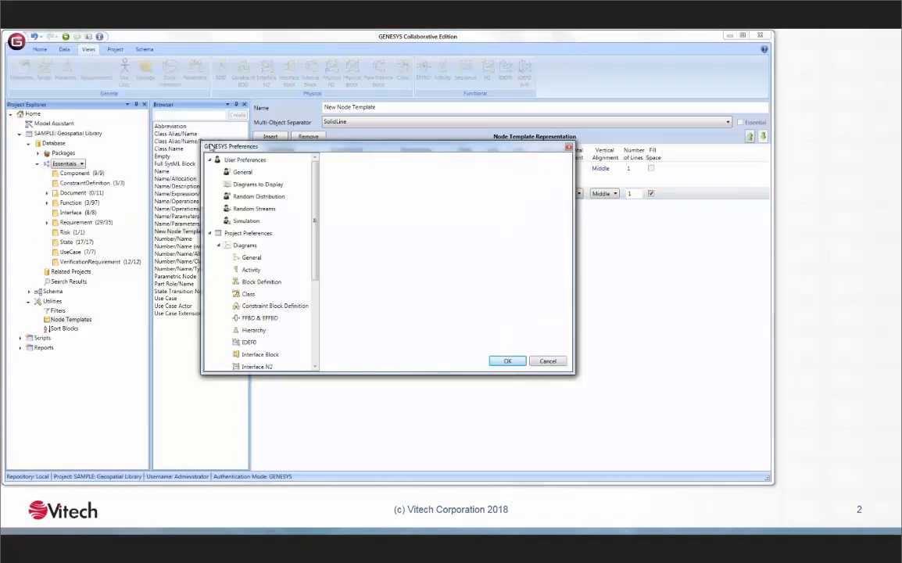
left_click_drag(207, 146, 32, 53)
left_click_drag(175, 78, 228, 105)
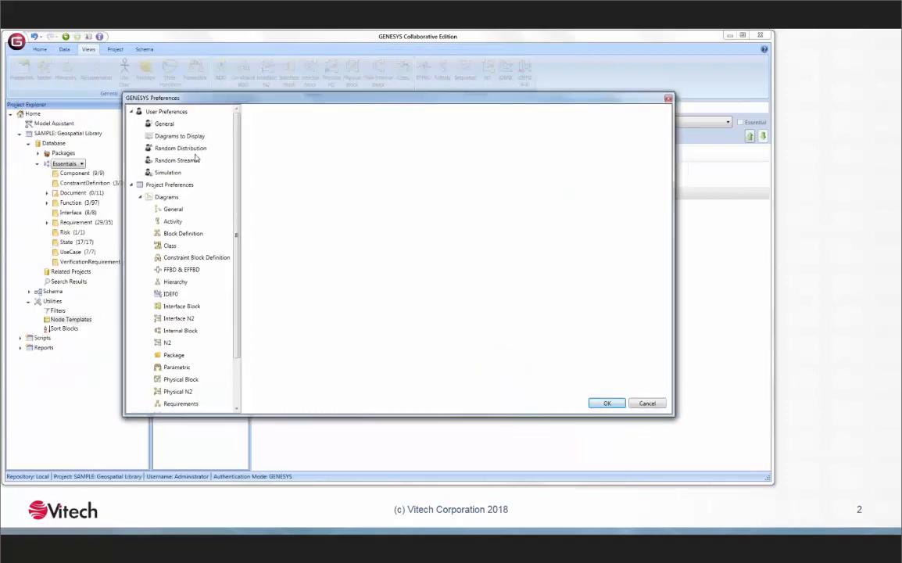
left_click(189, 114)
left_click(178, 186)
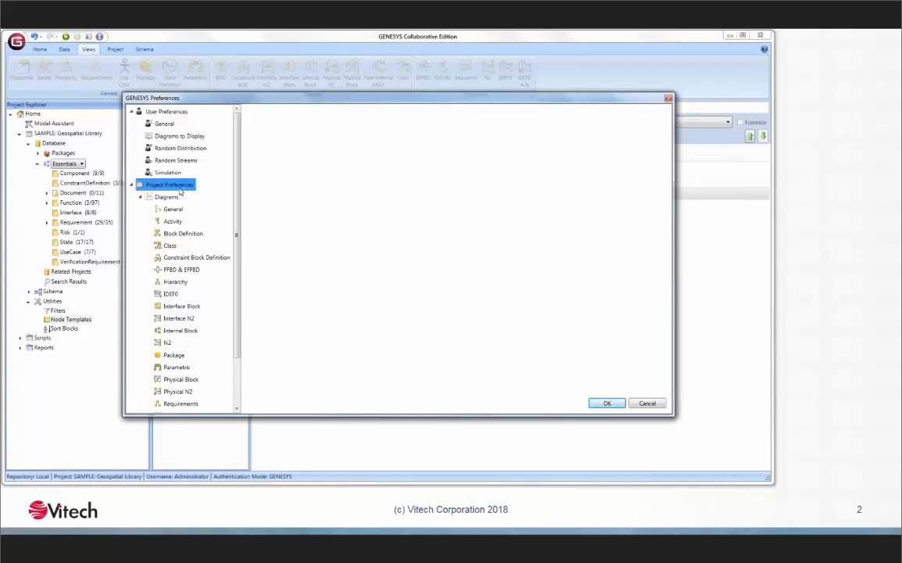
left_click(173, 112)
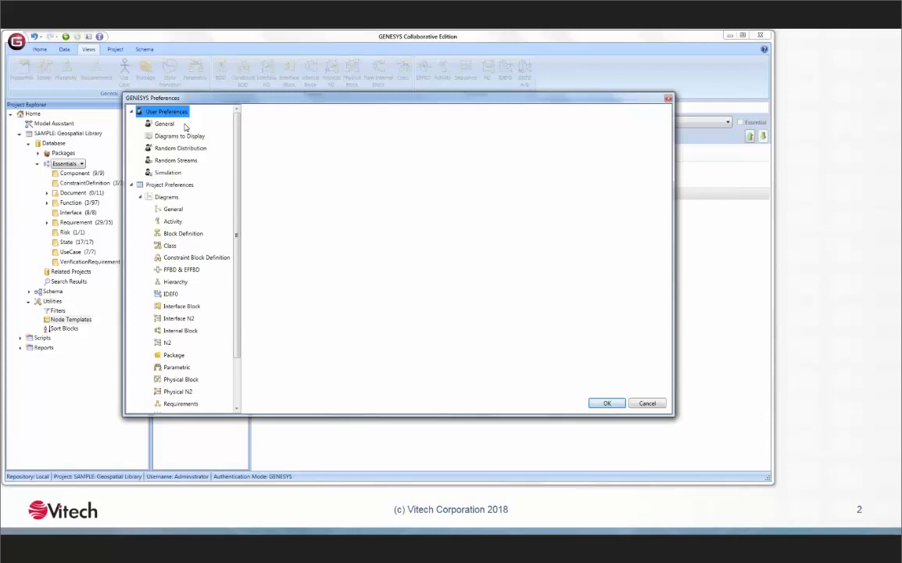
left_click(190, 186)
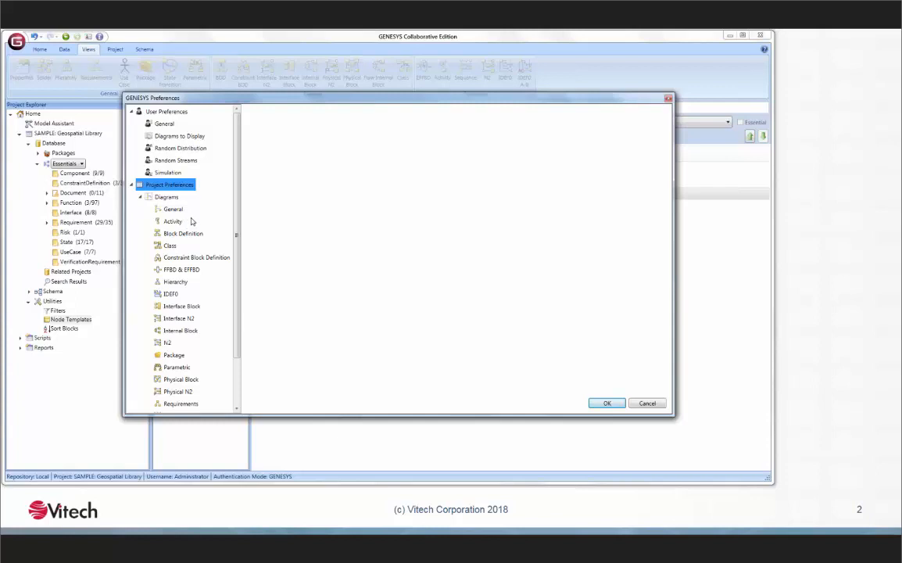
left_click(161, 111)
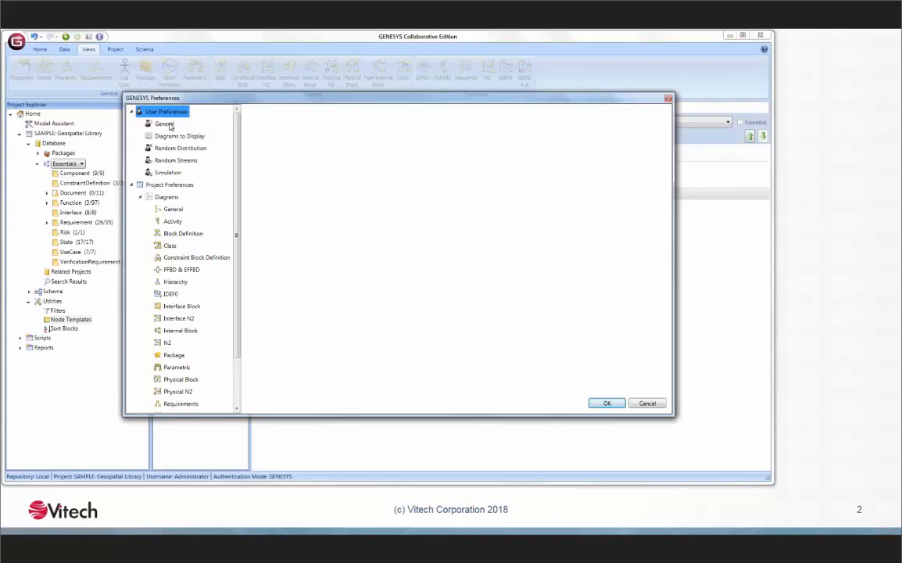
- Review the General, Diagrams to Display, Random Distribution, Random Streams and Simulation pages of the user preferences
left_click(164, 124)
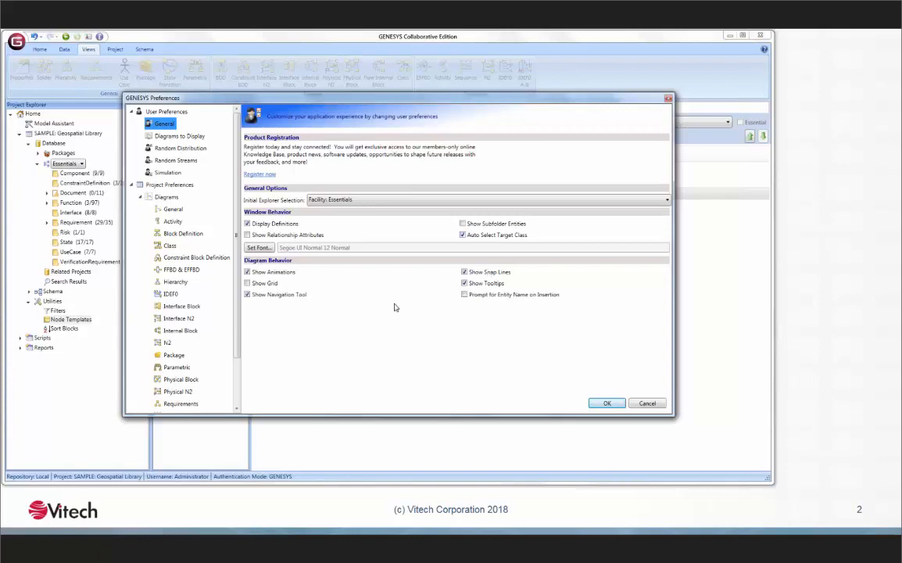
left_click(187, 138)
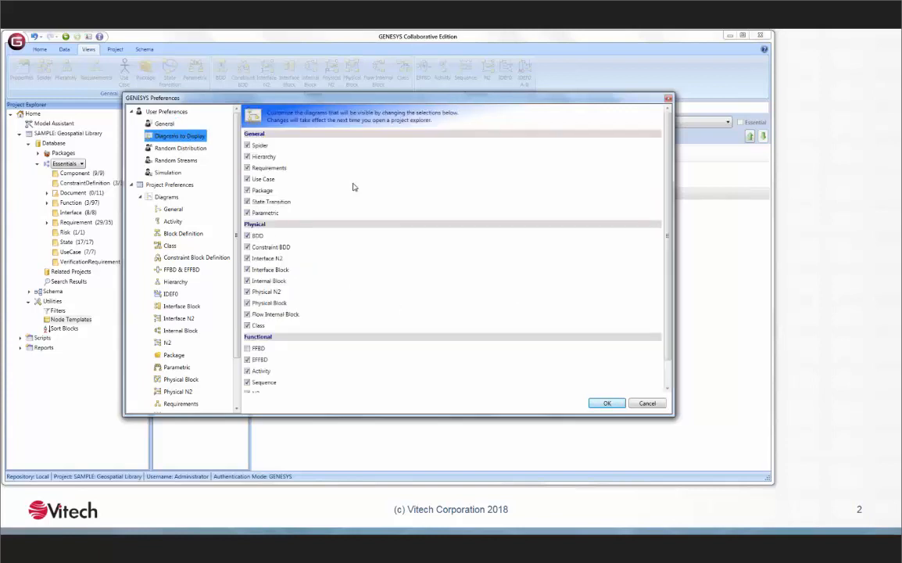
left_click(175, 148)
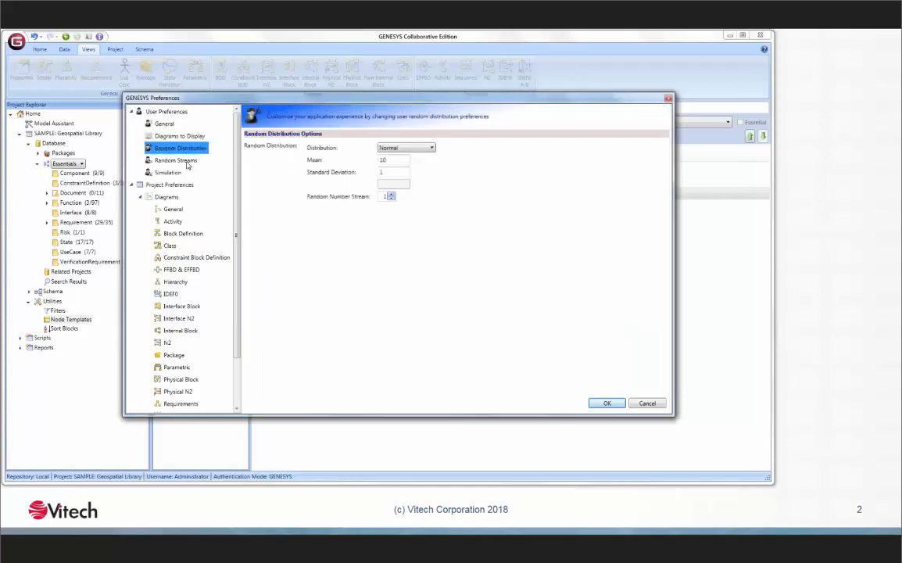
left_click(160, 158)
left_click(167, 172)
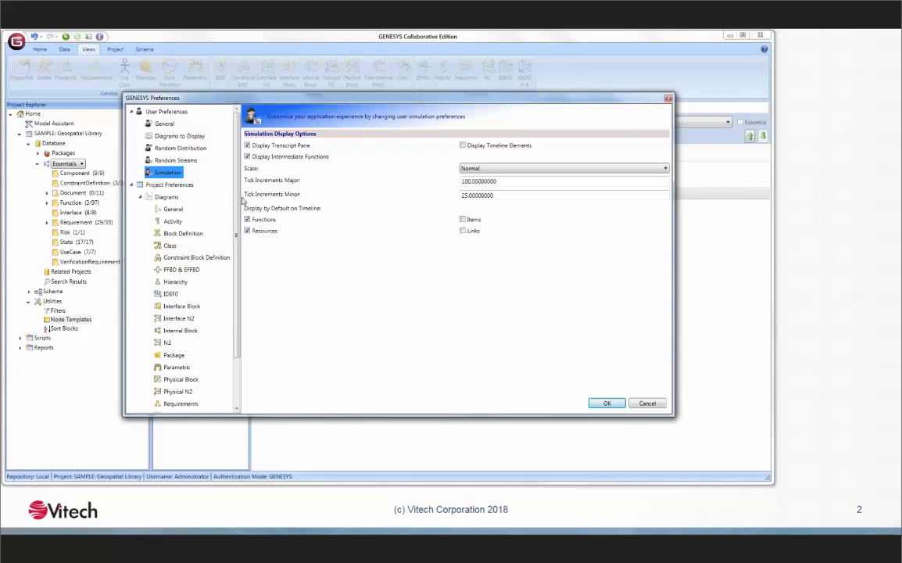
- Compare the project preferences for Spider and Block Definition diagrams, including their node template settings
scroll(217, 172, "down", 2)
scroll(226, 239, "down", 1)
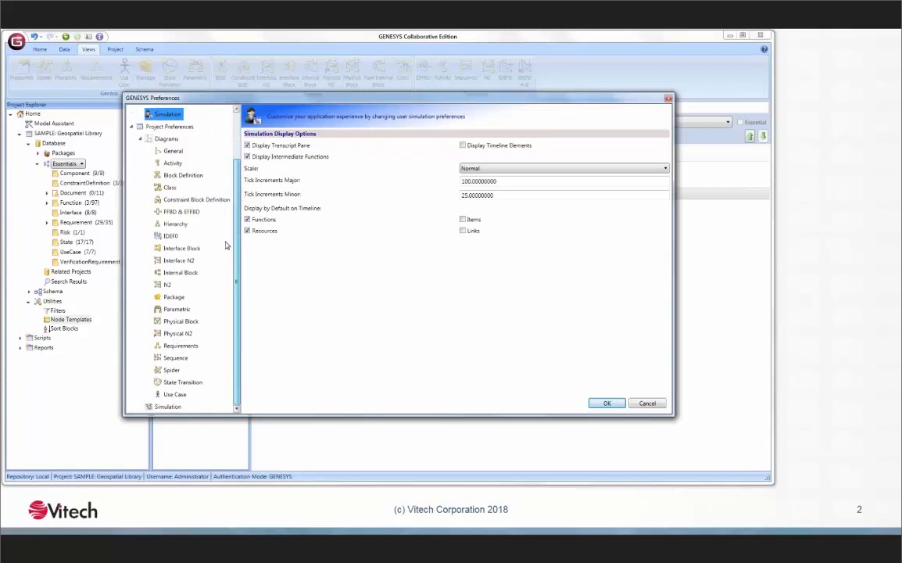
left_click(171, 371)
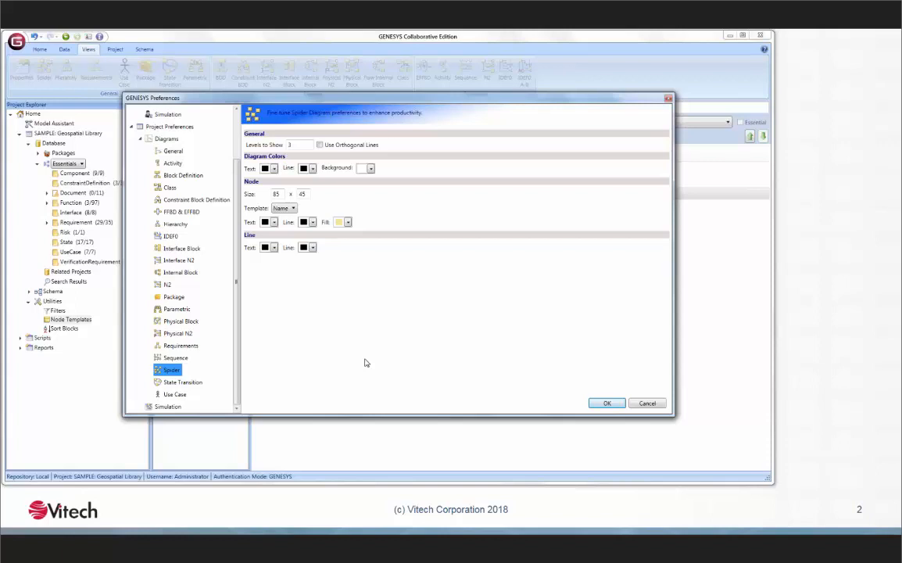
left_click(174, 176)
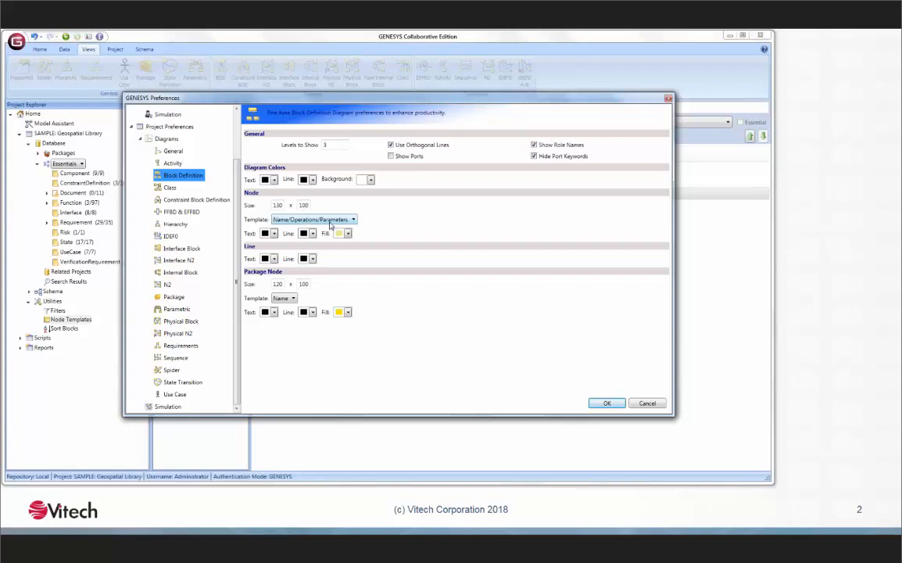
left_click(170, 371)
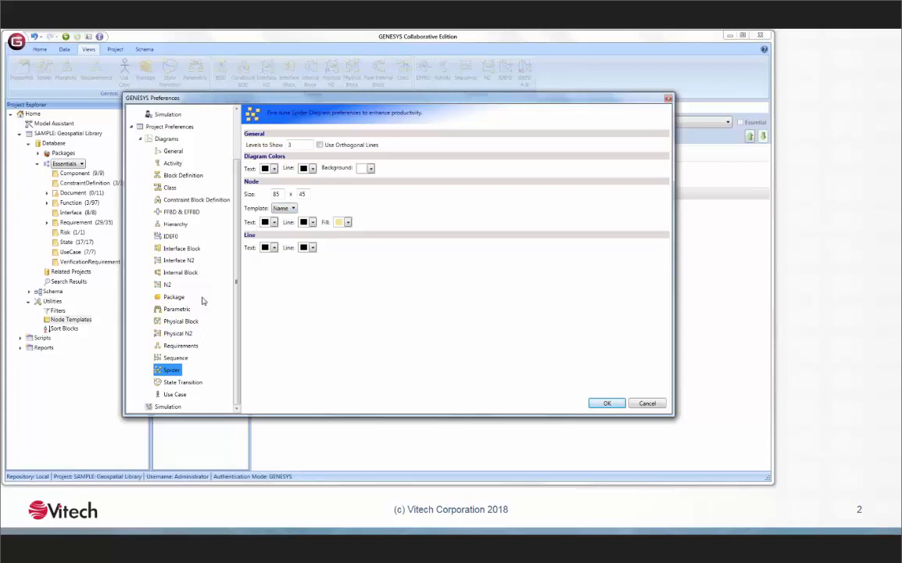
left_click(181, 177)
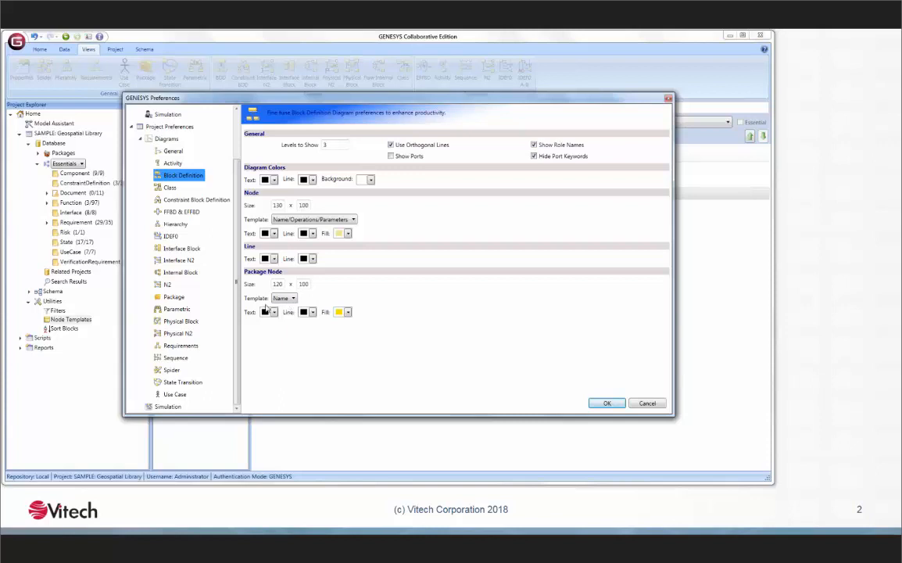
- Set the node template in the project's Spider diagram preferences to Number/Name and apply the preferences
left_click(171, 369)
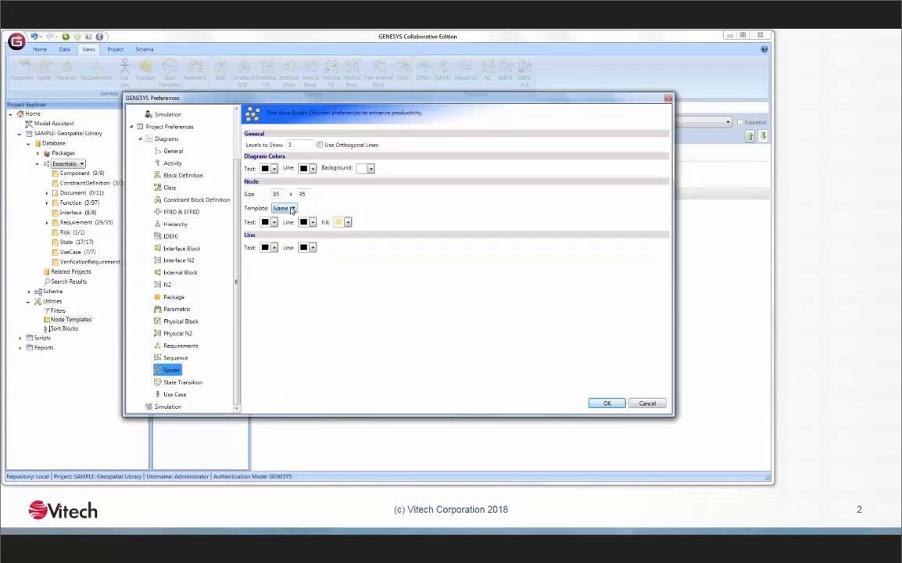
left_click(291, 208)
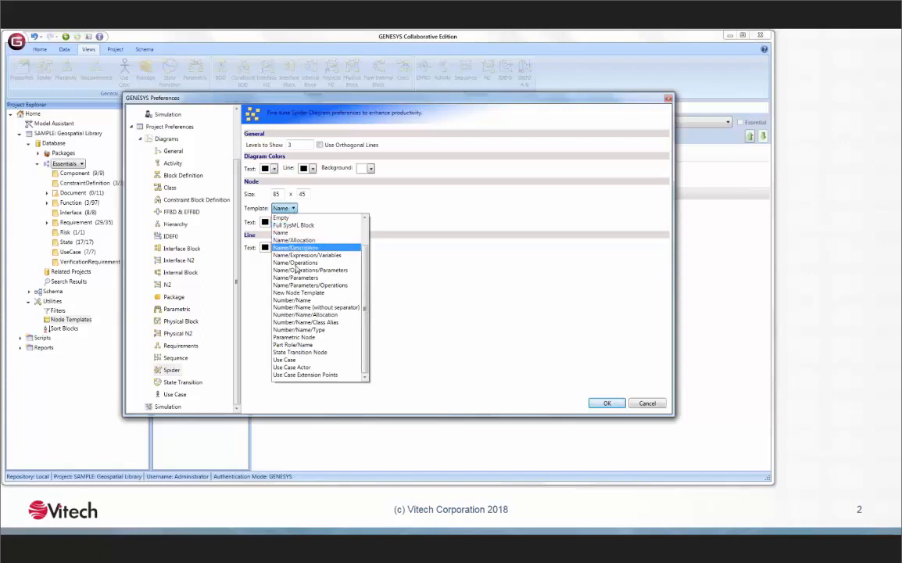
left_click(295, 300)
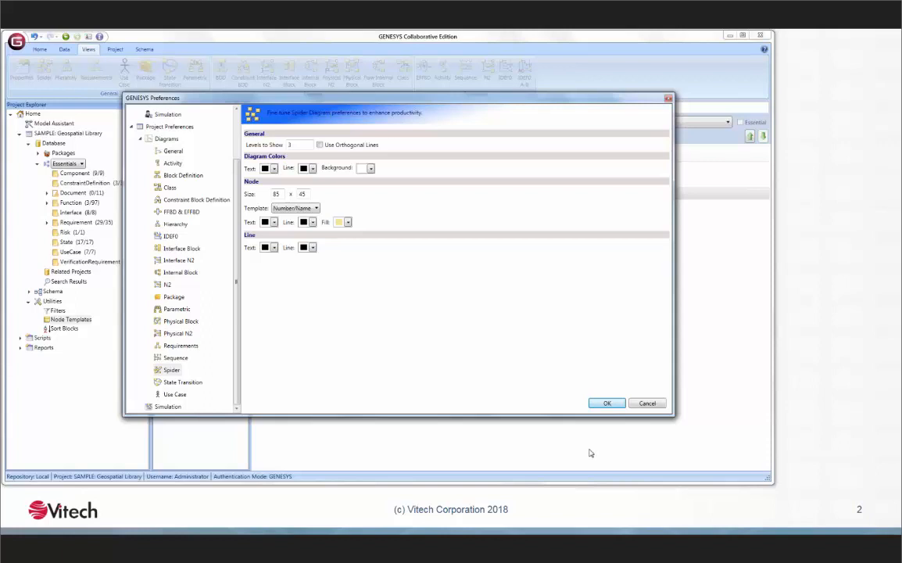
left_click(605, 403)
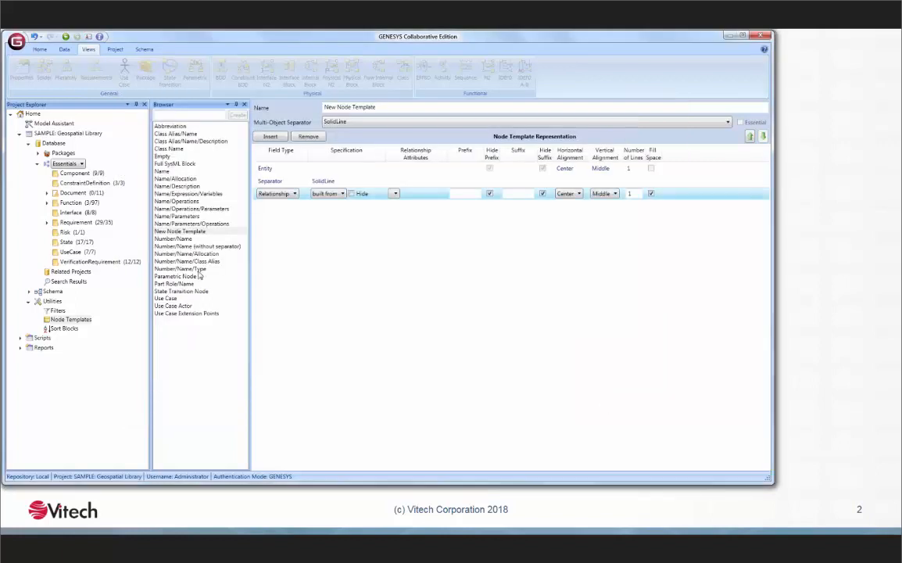
- Open the Geospatial Library component's spider diagram with the Physical hierarchy definition, check its node defaults and close it
left_click(78, 173)
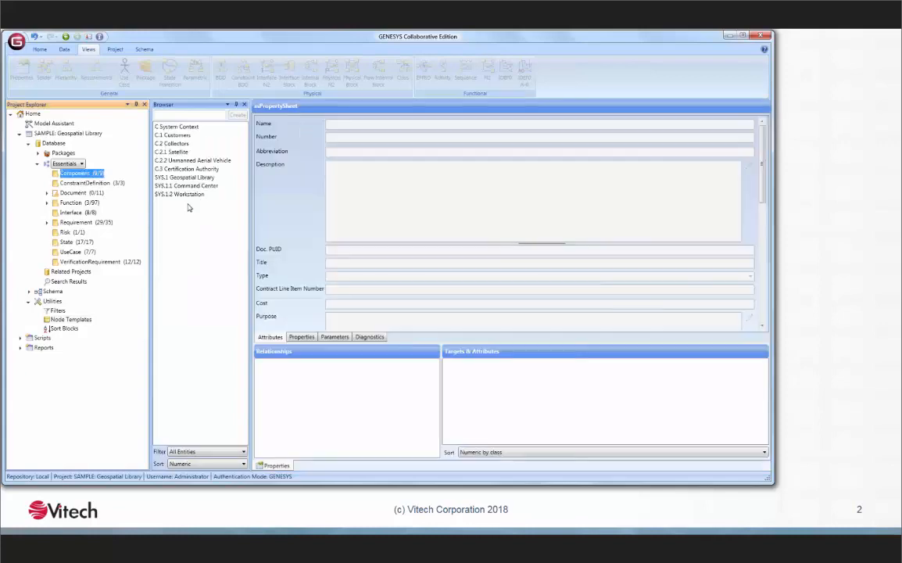
left_click(181, 178)
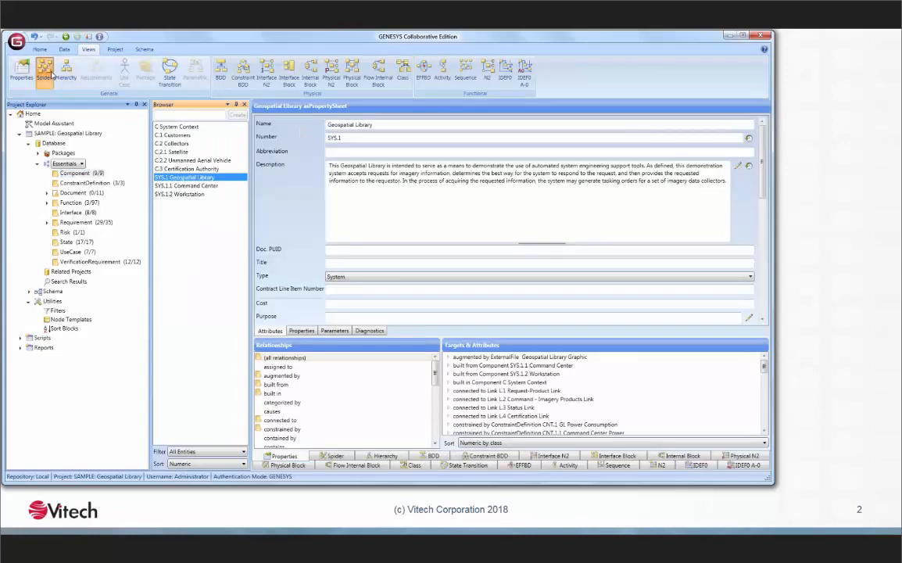
left_click(65, 69)
left_click(449, 401)
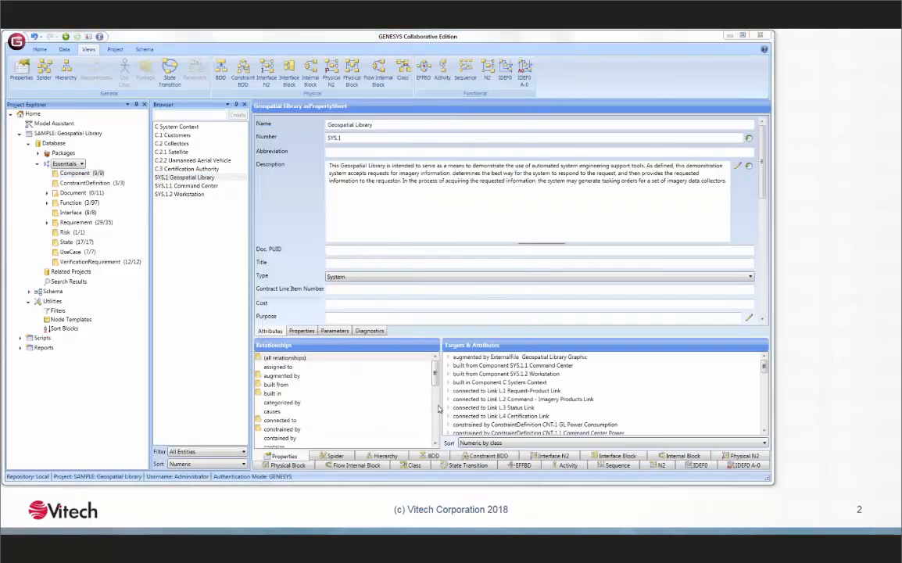
left_click(340, 304)
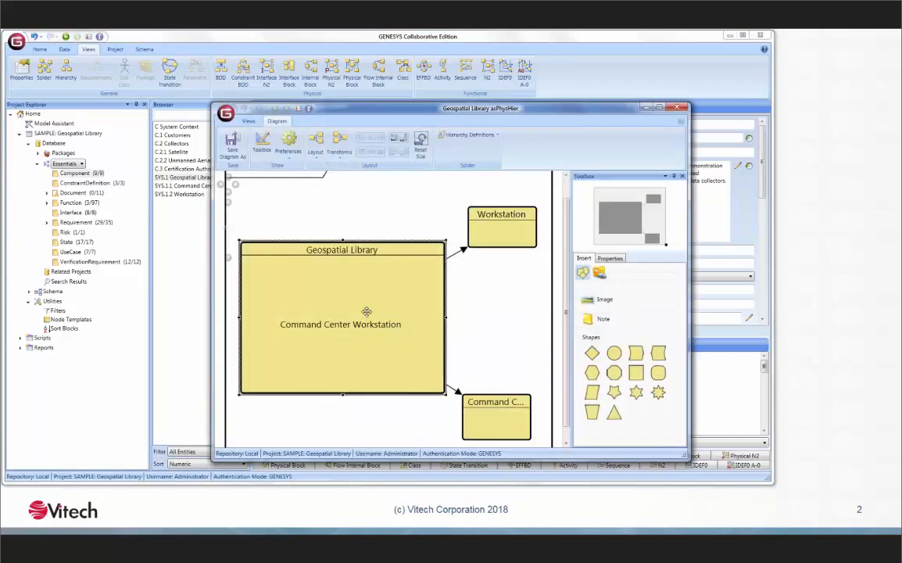
left_click(609, 258)
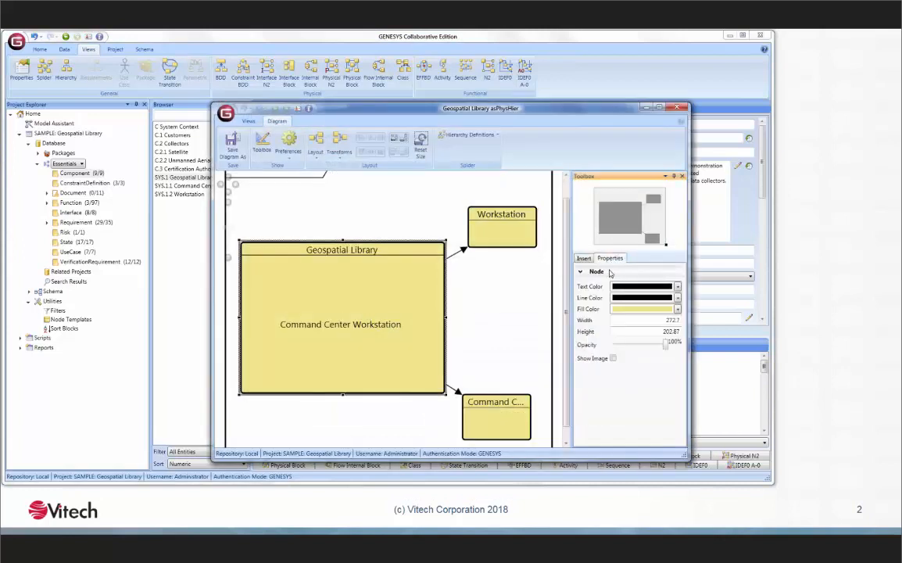
left_click(524, 295)
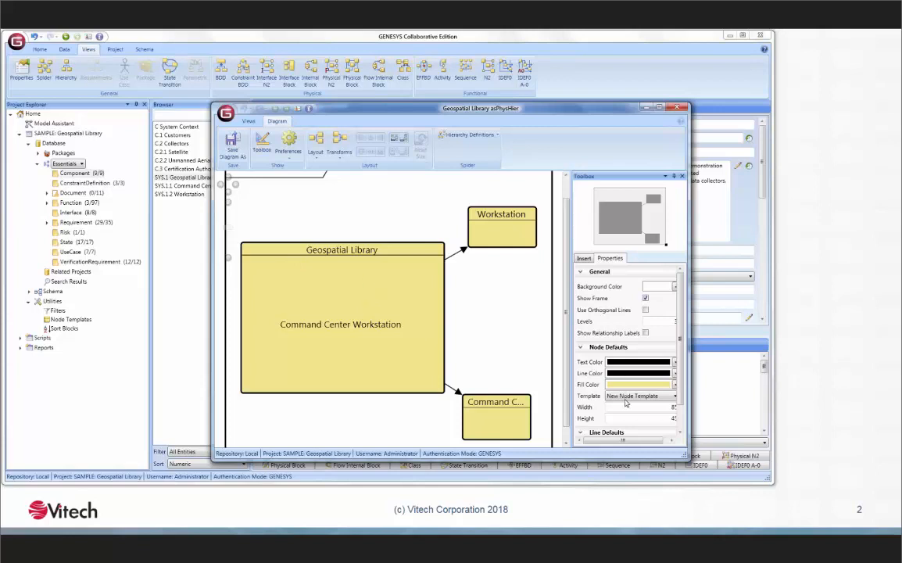
left_click(678, 108)
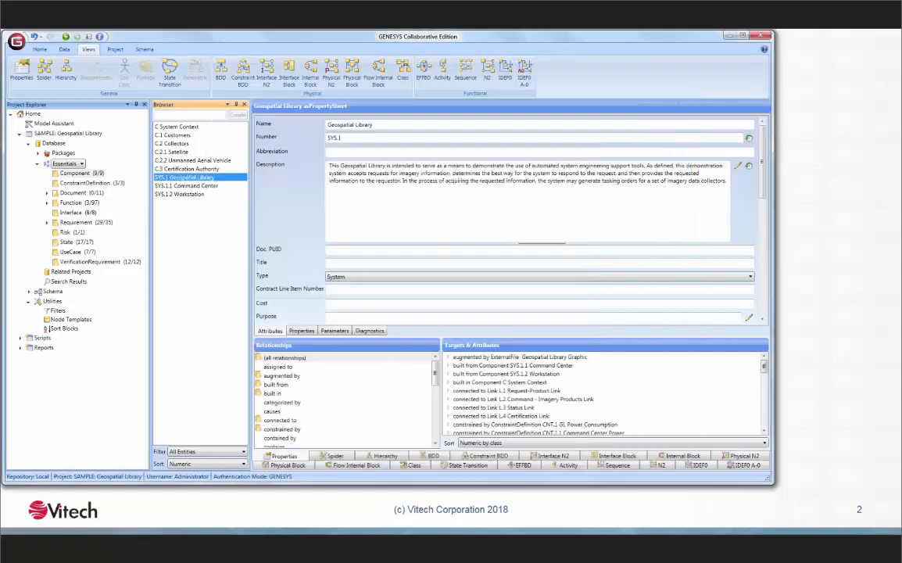
- Open the System Context component's spider diagram with the Physical definition, check which template its node defaults use, and close it
left_click(176, 127)
left_click(66, 71)
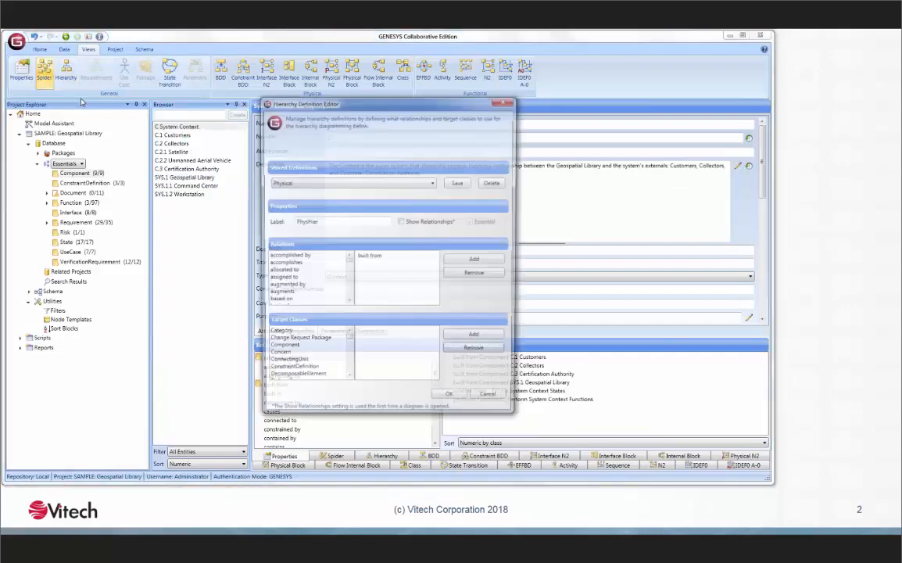
left_click(451, 400)
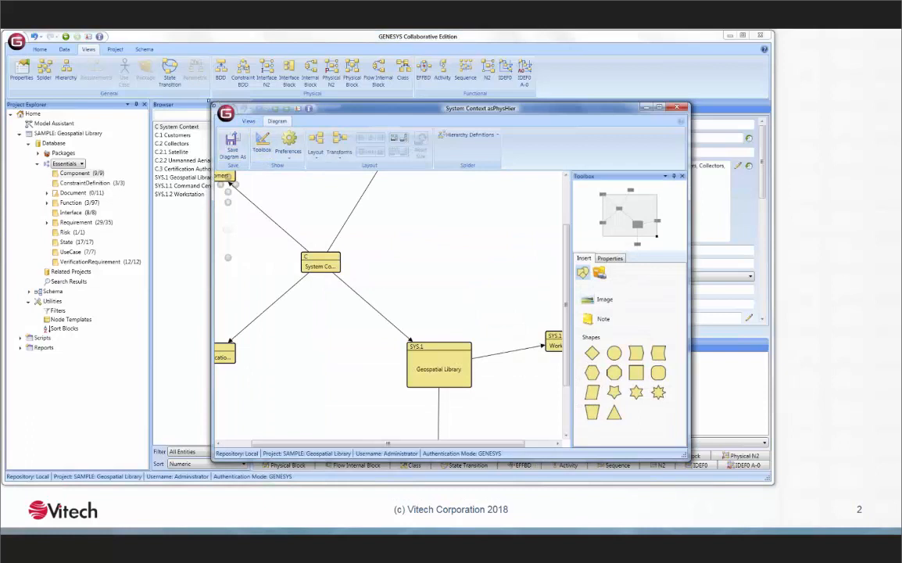
left_click_drag(211, 103, 75, 53)
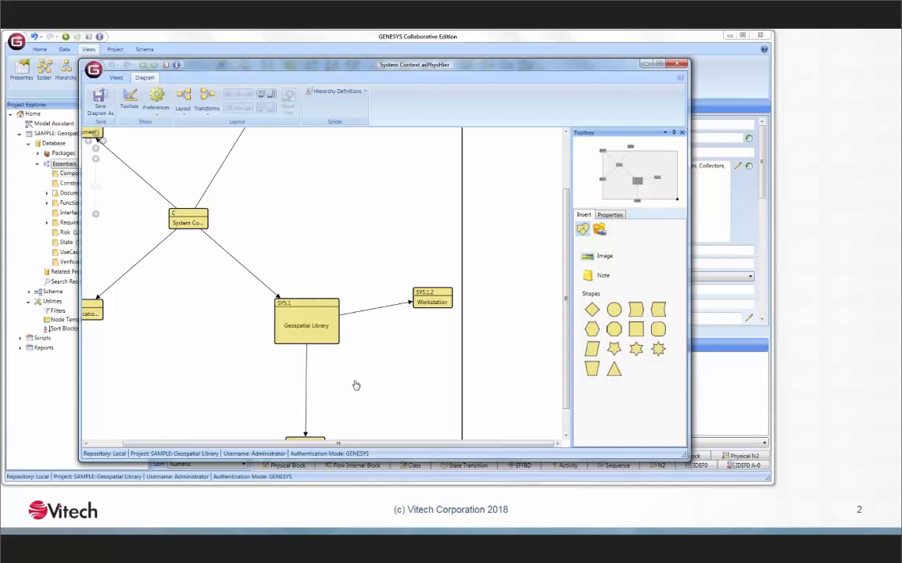
left_click(609, 214)
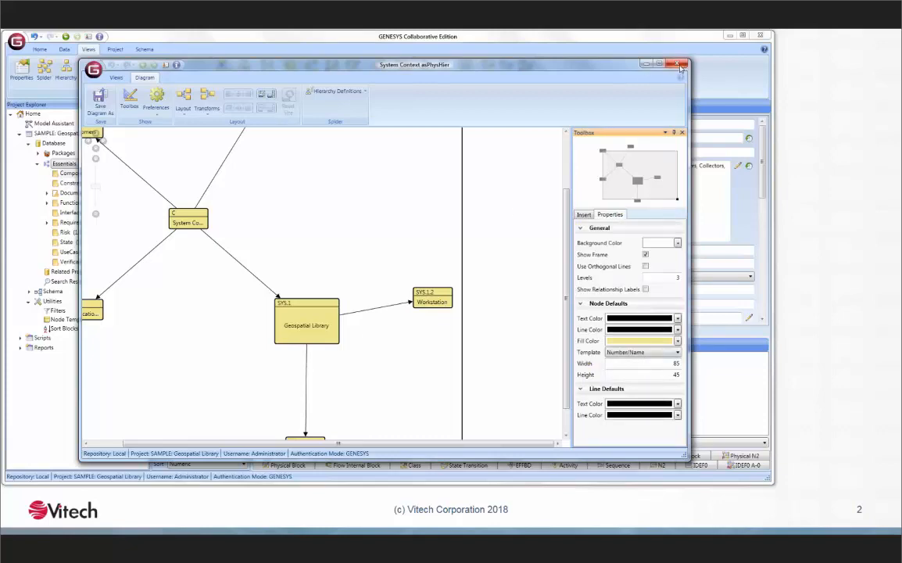
left_click(680, 65)
- Look through the project preferences, from the diagram types to the default simulation options, and close the preferences
left_click(15, 41)
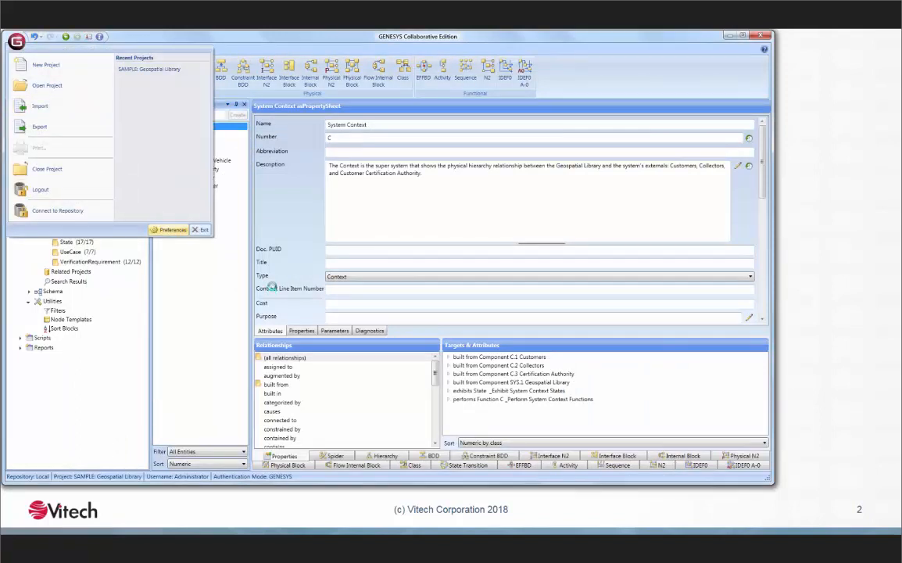
left_click(171, 229)
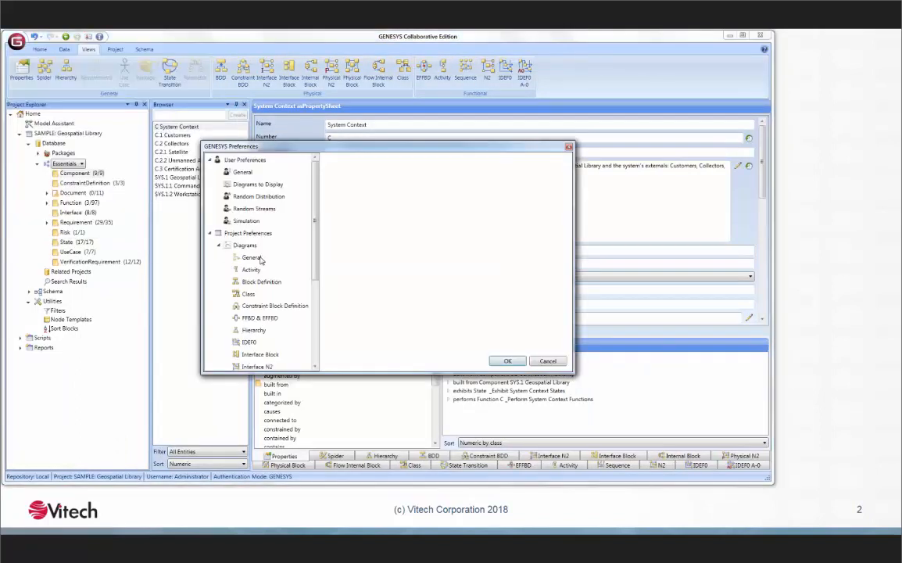
left_click_drag(309, 213, 309, 302)
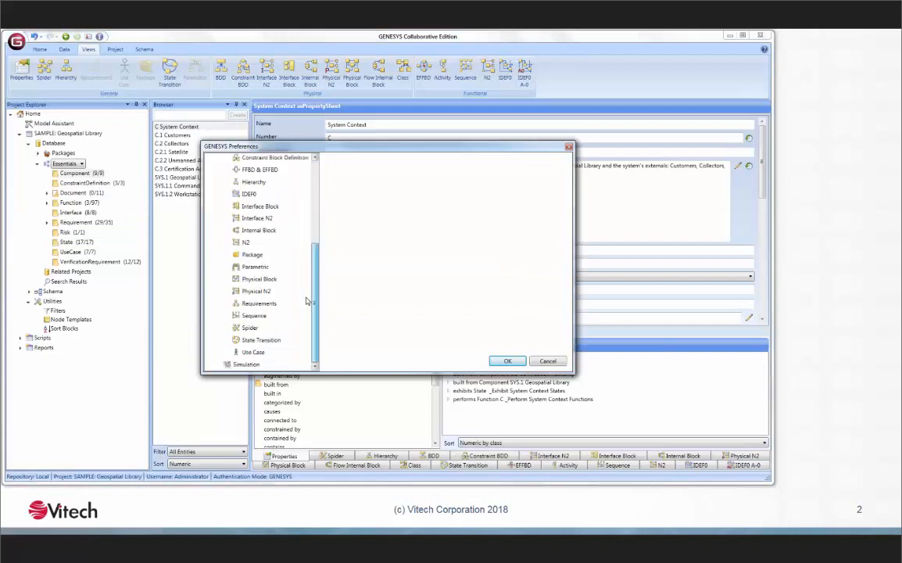
left_click(245, 364)
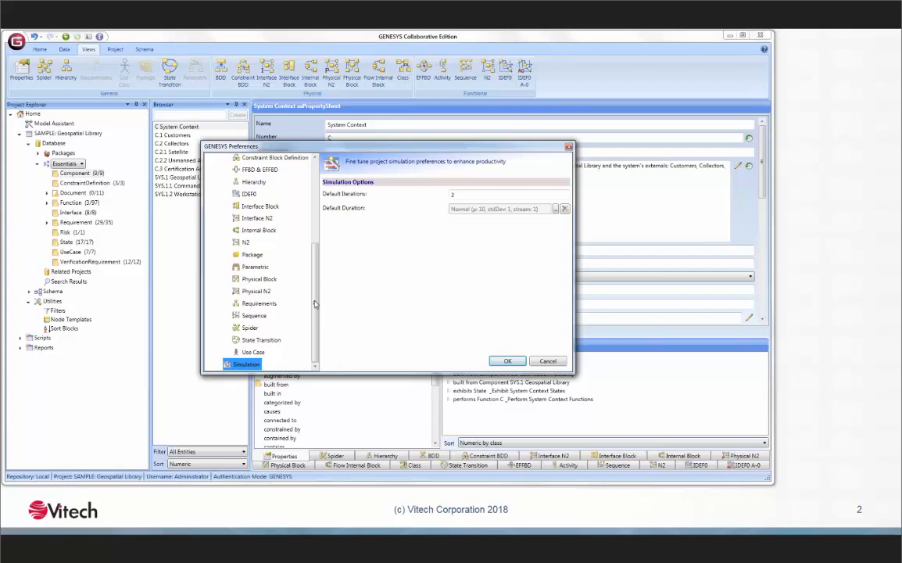
scroll(317, 258, "up", 3)
scroll(318, 258, "up", 2)
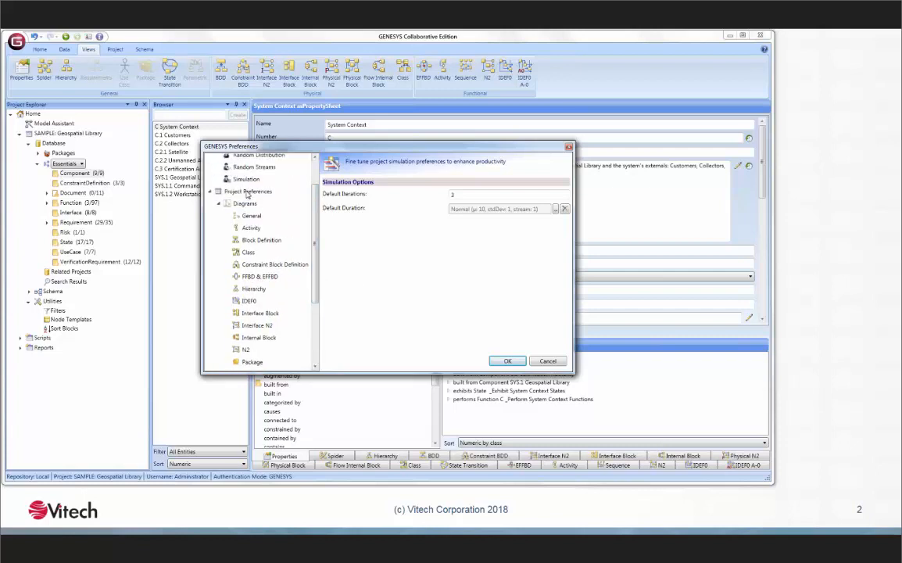
scroll(317, 297, "down", 3)
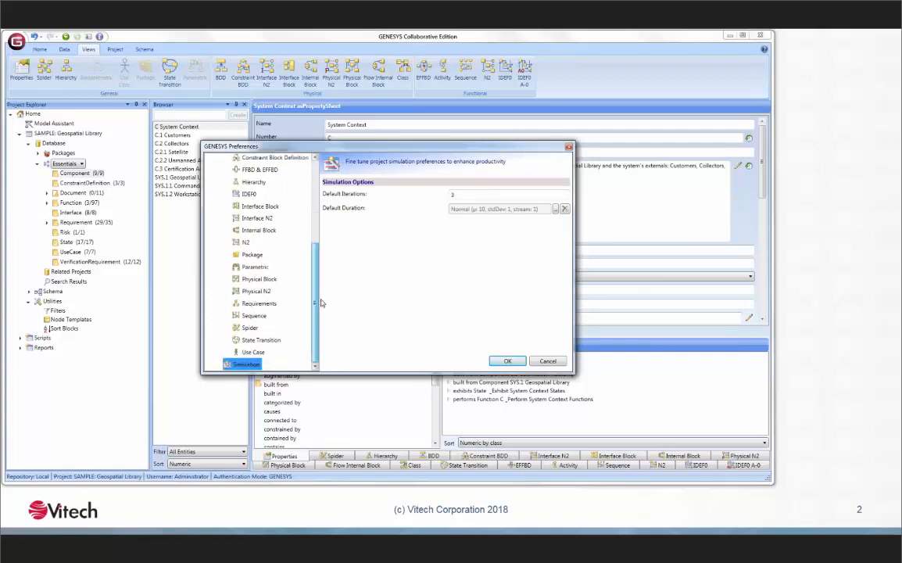
left_click(509, 362)
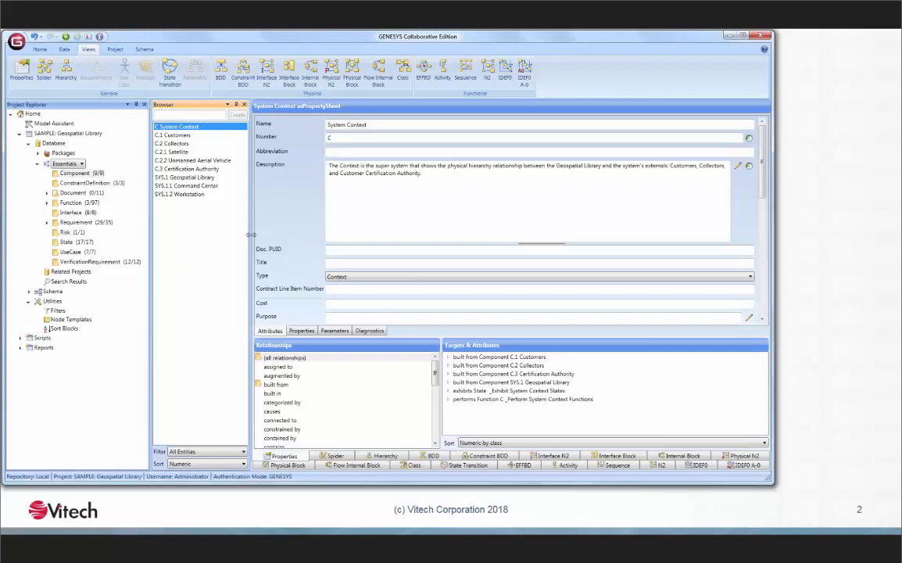
- Widen the entity browser, filter the components by No Descriptions, and restore the All Entities filter
left_click_drag(249, 213, 272, 239)
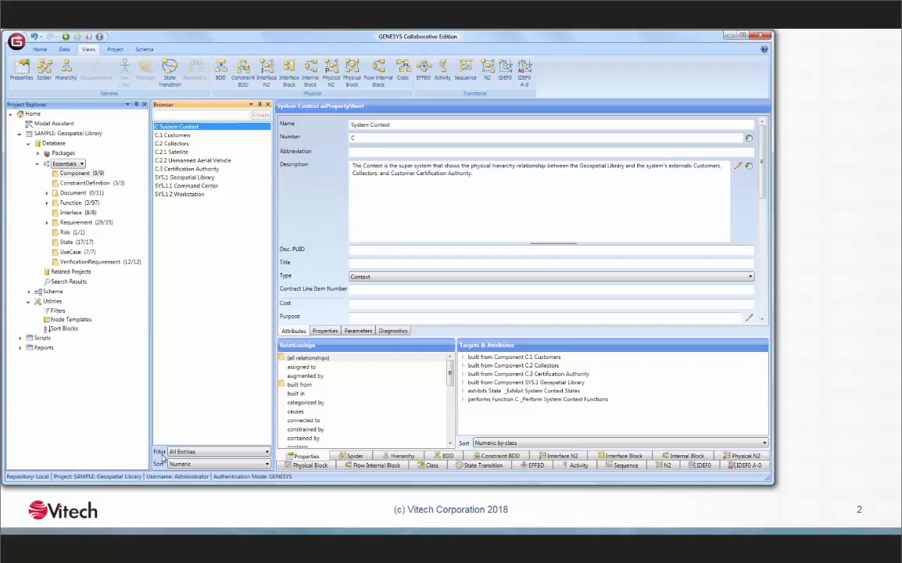
left_click(227, 451)
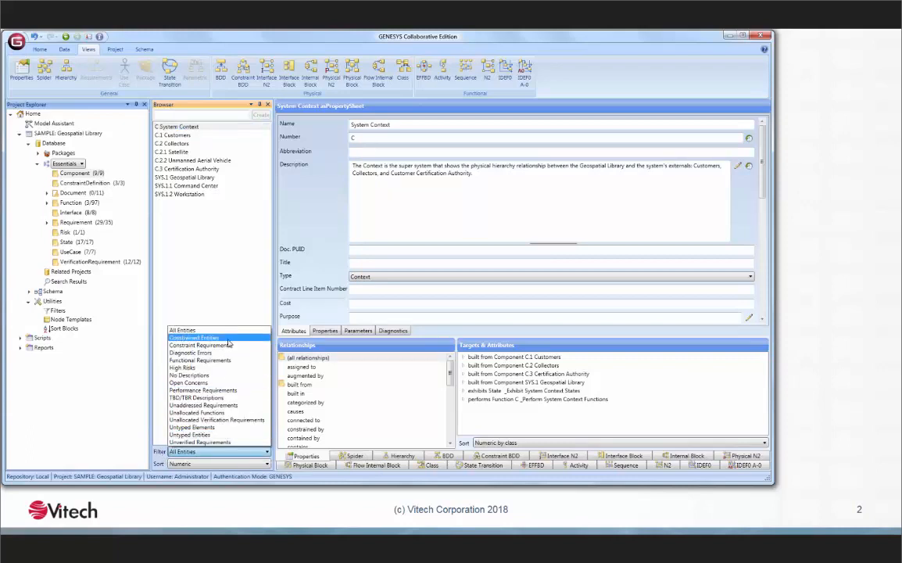
left_click(211, 379)
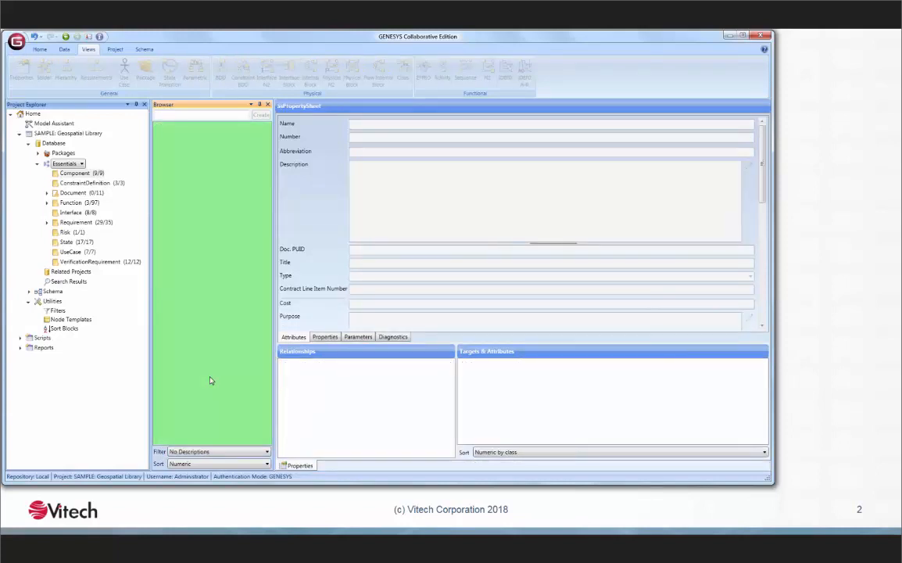
mouse_move(316, 250)
left_click(187, 451)
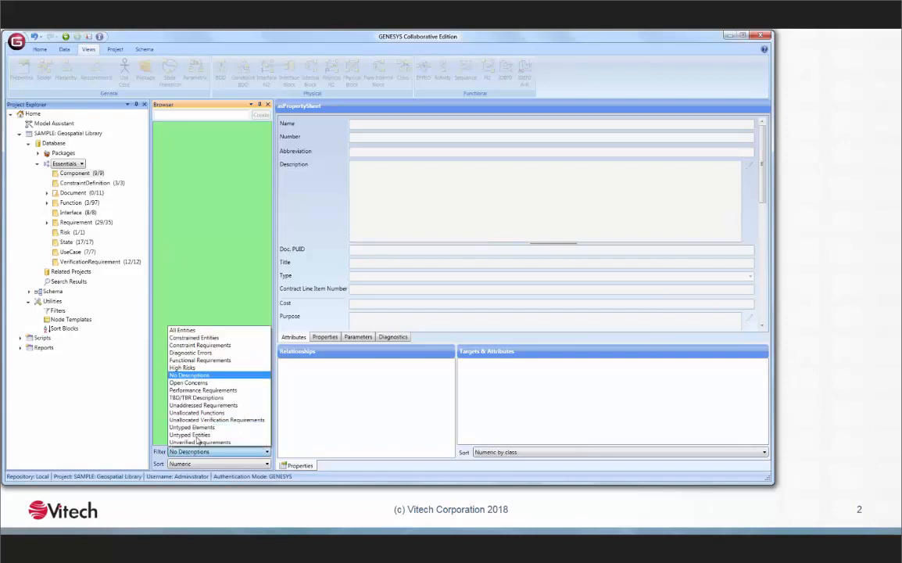
left_click(184, 330)
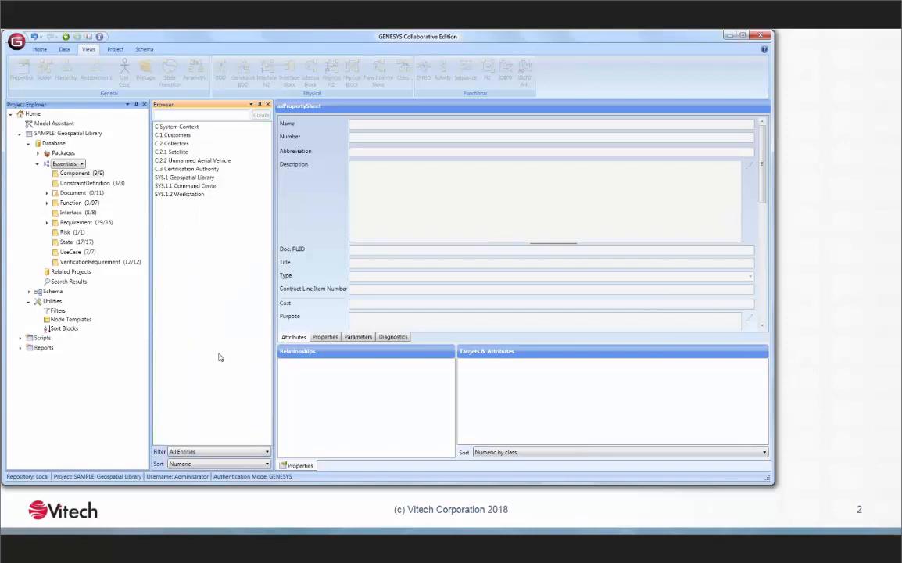
- Filter the component list by Untyped Entities and by Performance Requirements, and return it to All Entities
left_click(179, 451)
left_click(201, 436)
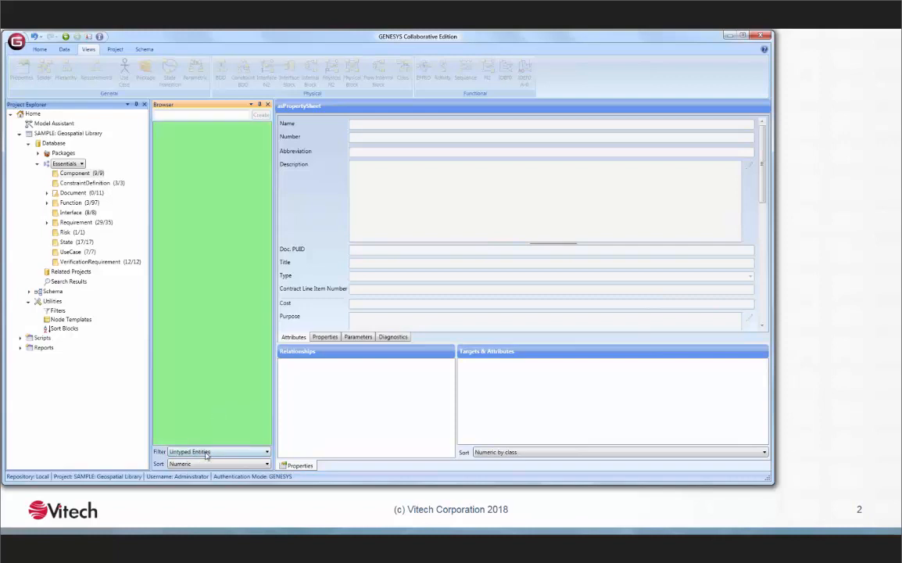
left_click(204, 450)
left_click(201, 391)
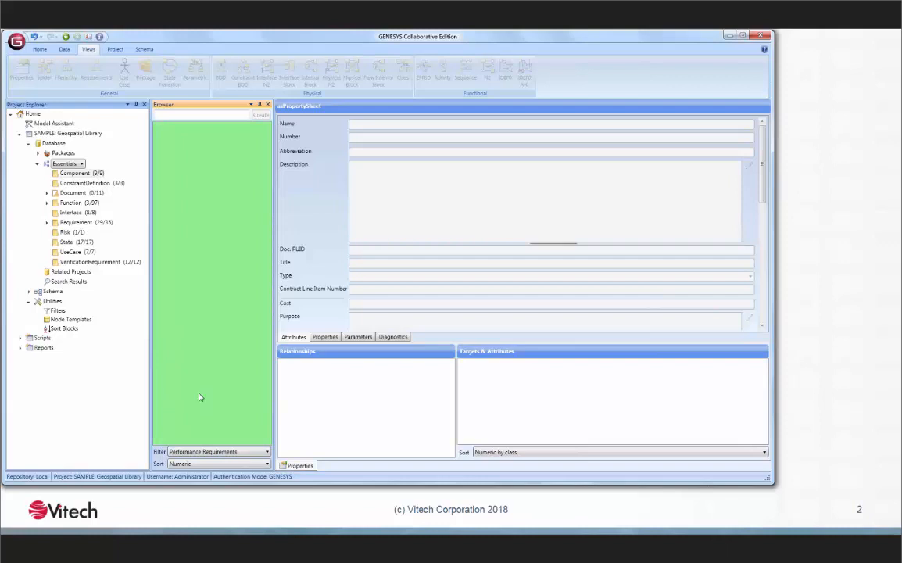
left_click(199, 452)
left_click(189, 331)
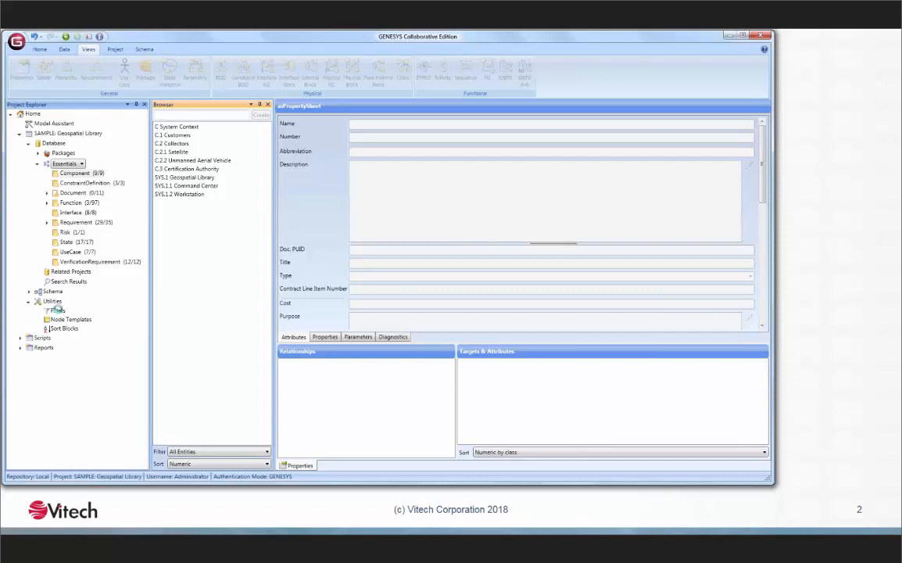
- Inspect the All Entities criteria in the project's filter utilities and create a filter named New Filter
left_click(57, 311)
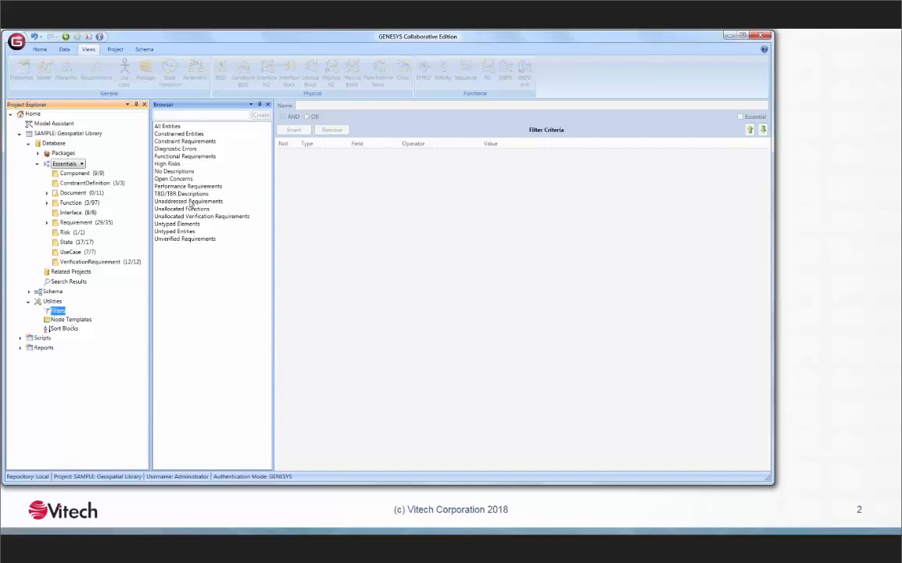
left_click(156, 126)
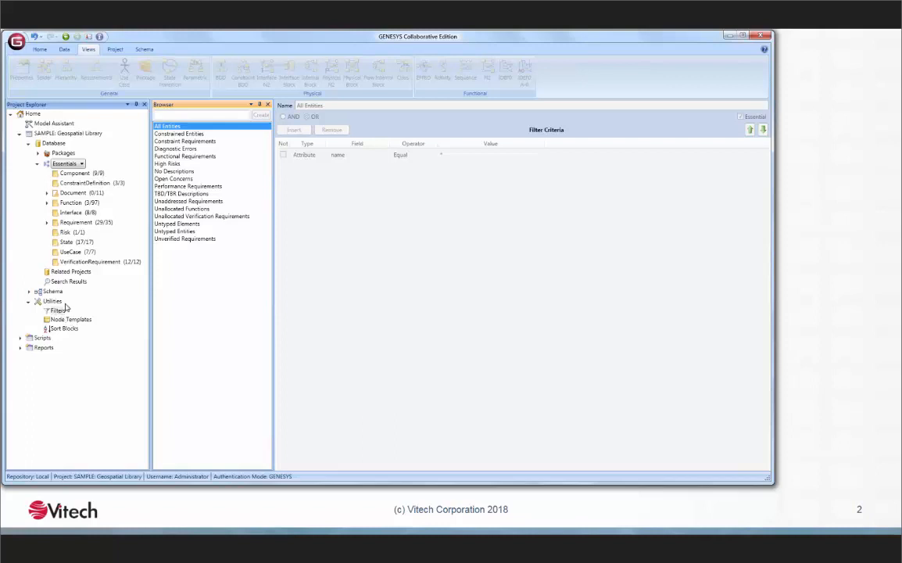
right_click(198, 296)
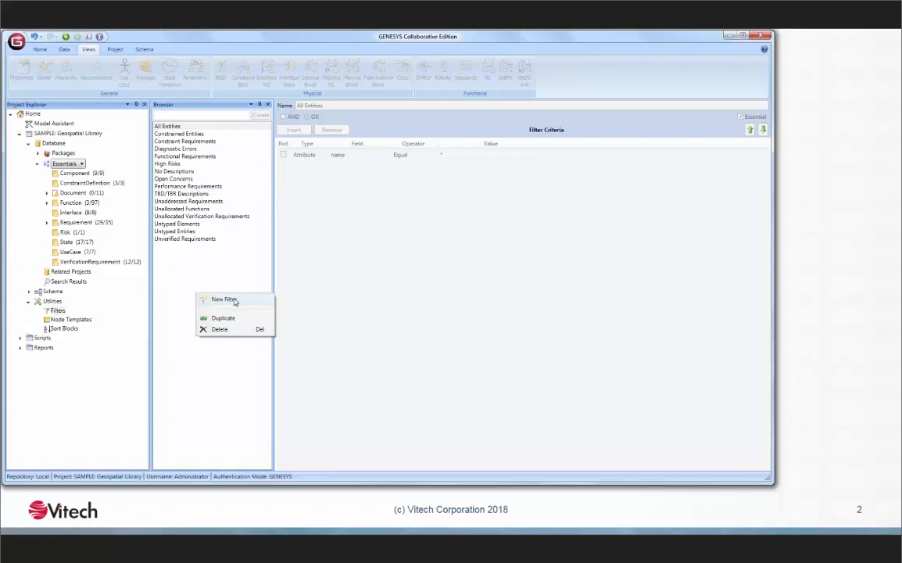
left_click(232, 302)
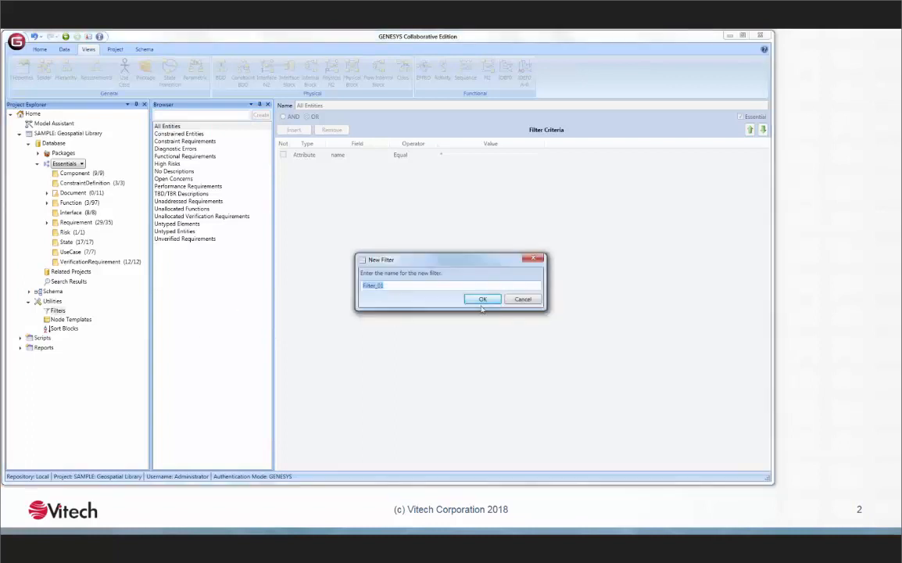
type("New")
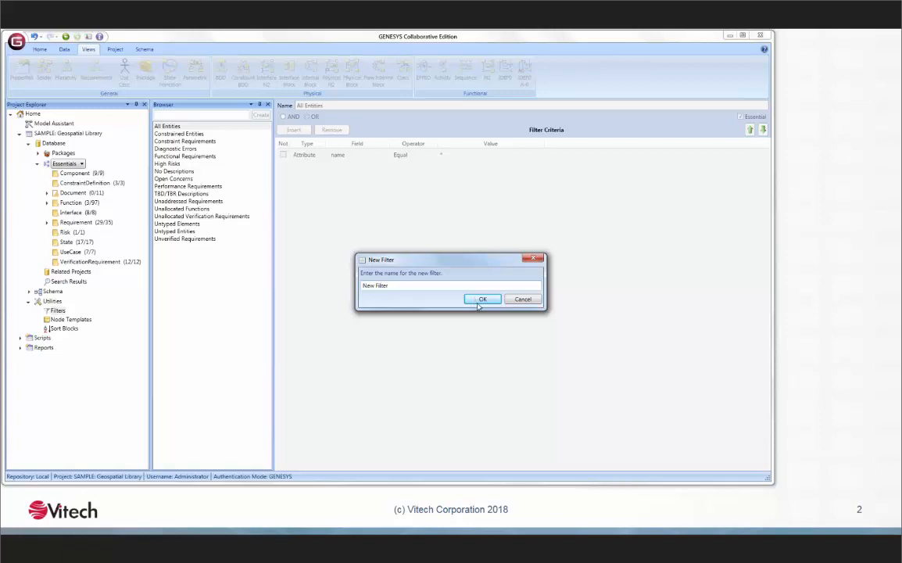
left_click(478, 299)
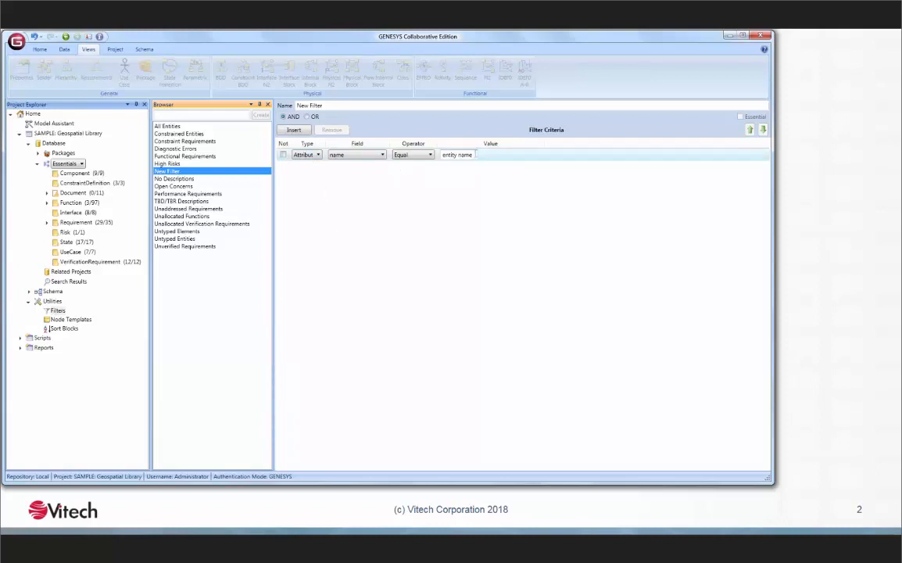
- Review the new filter criterion's type, field and operator choices, setting its field to puid
left_click(460, 155)
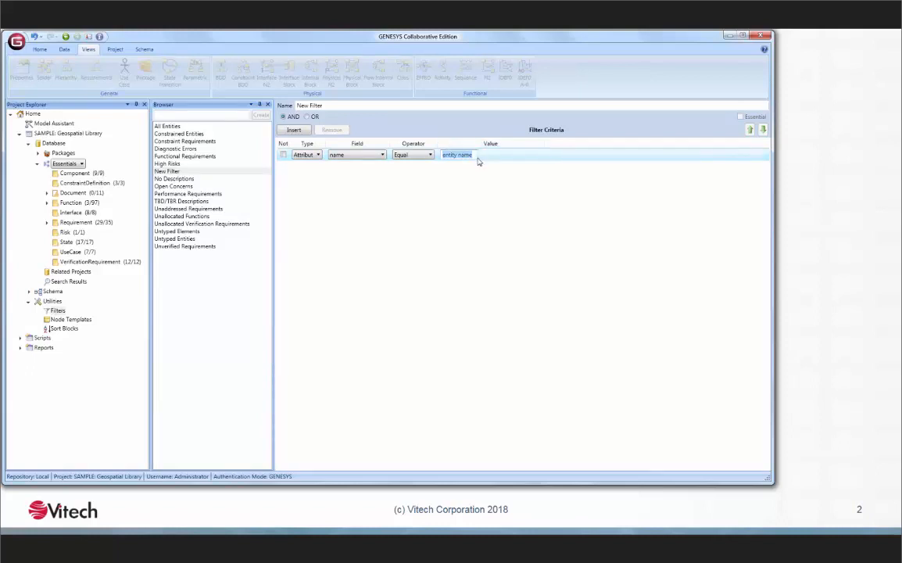
left_click(310, 156)
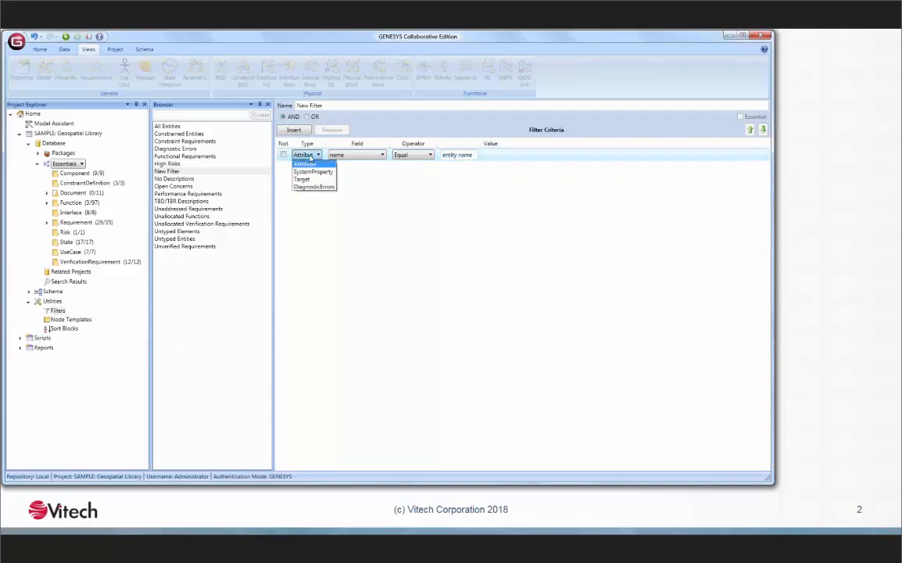
left_click(311, 156)
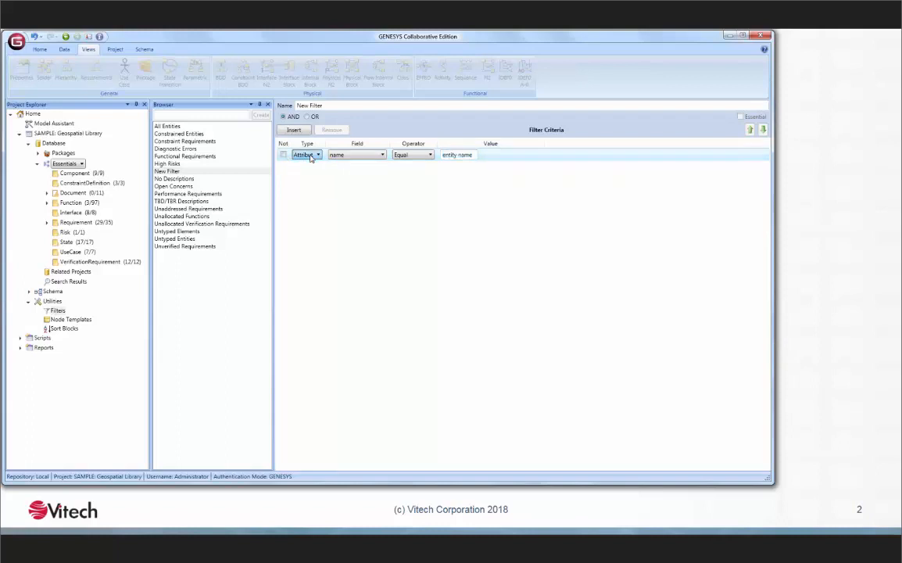
left_click(361, 156)
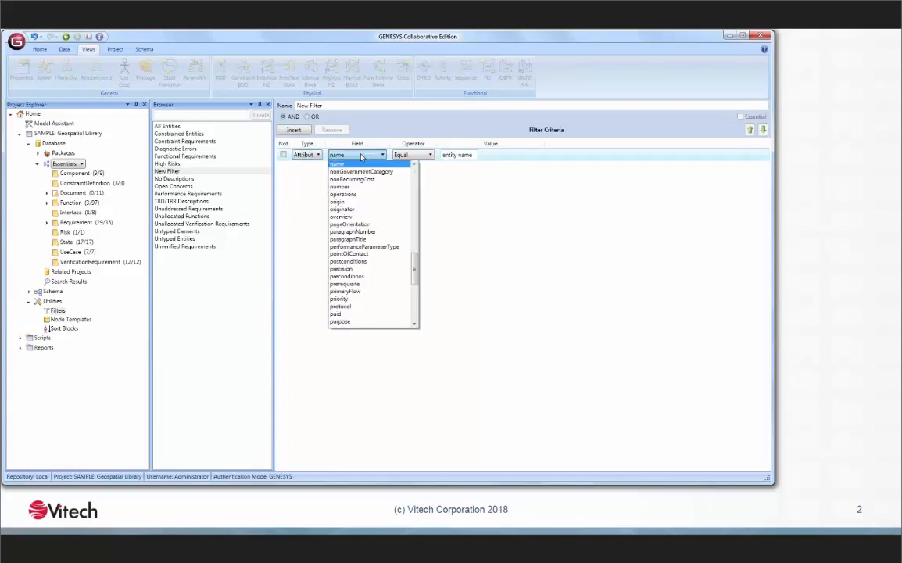
scroll(375, 258, "up", 15)
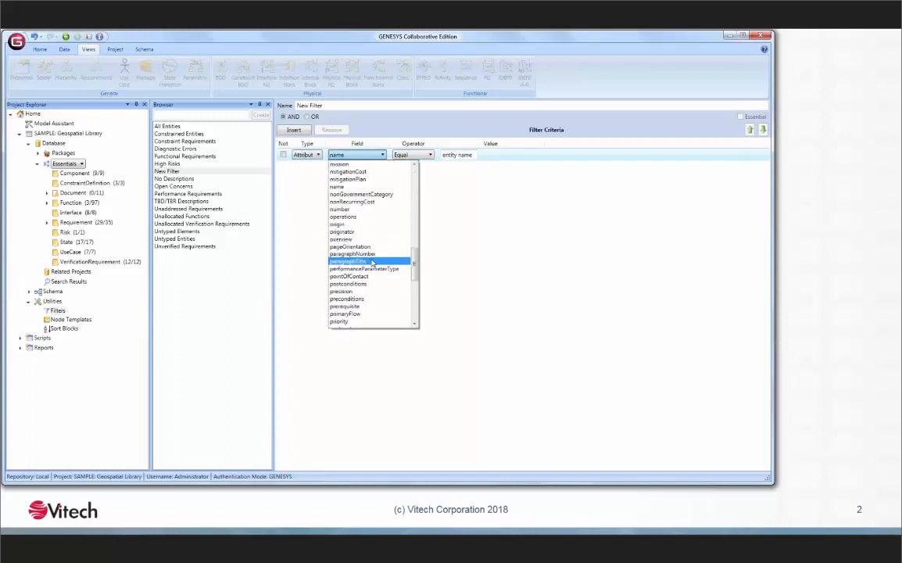
scroll(372, 256, "up", 6)
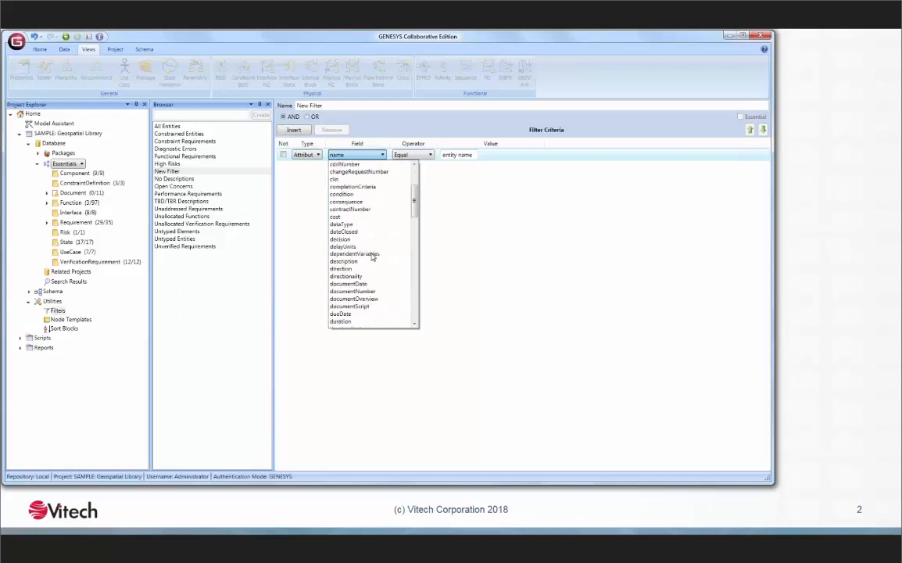
scroll(369, 260, "up", 2)
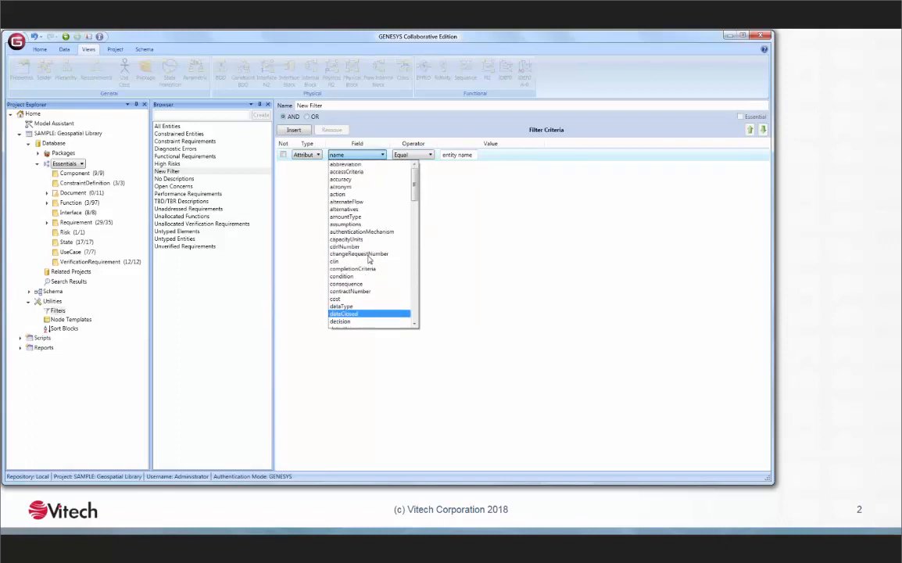
scroll(370, 260, "down", 12)
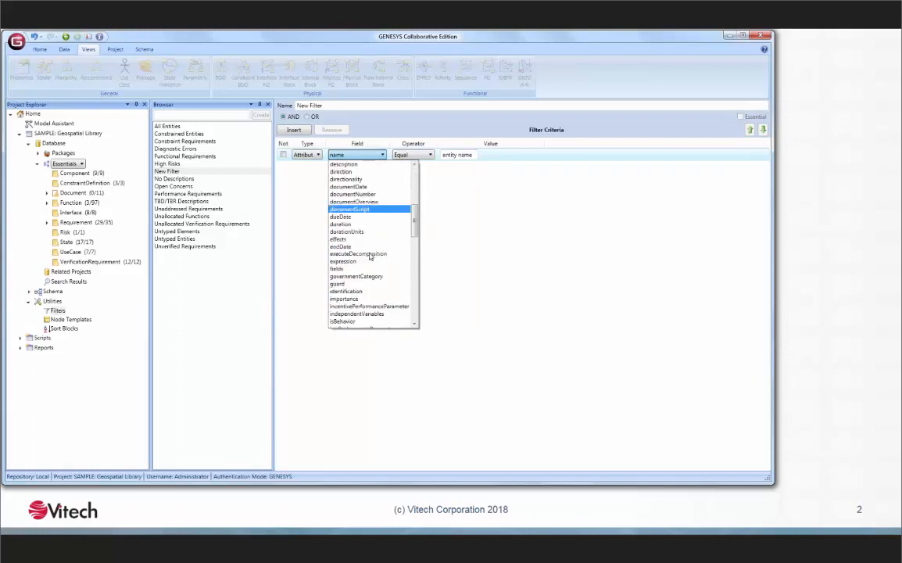
scroll(372, 257, "down", 9)
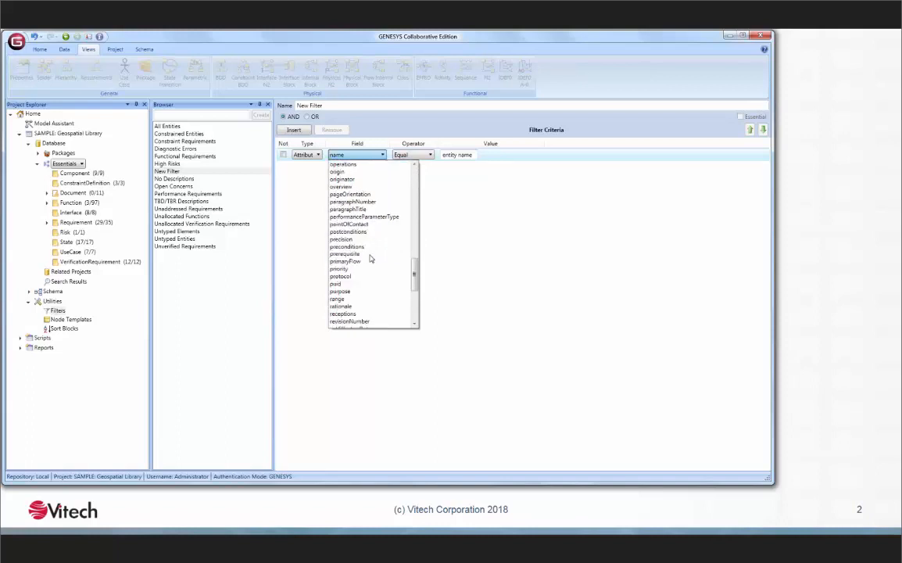
left_click(342, 286)
left_click(421, 155)
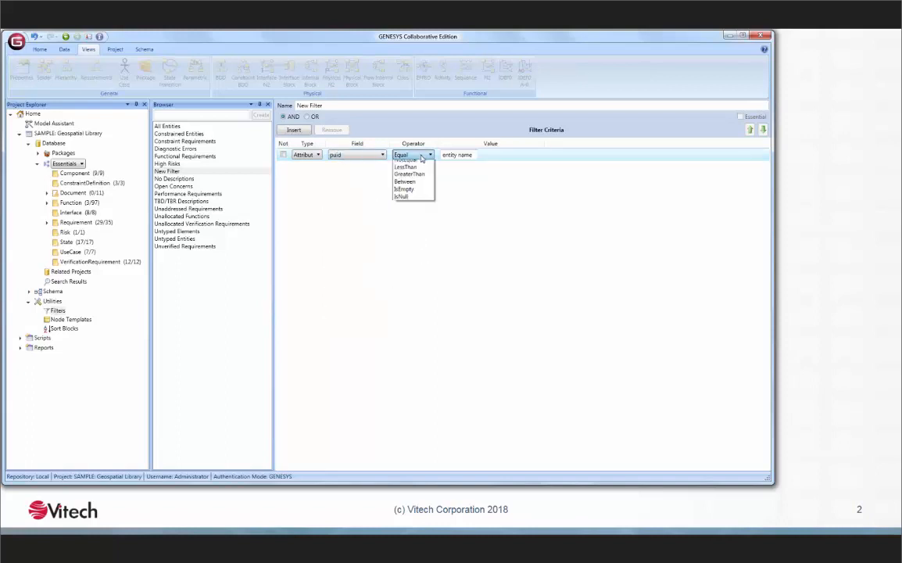
left_click(421, 157)
- Set the criterion's field back to name and select its placeholder value text
left_click(368, 154)
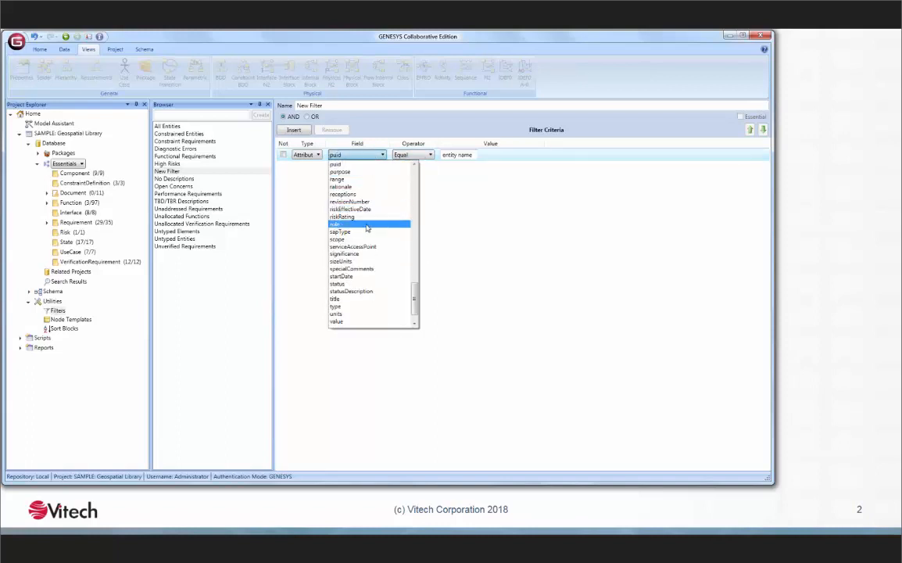
scroll(369, 234, "up", 10)
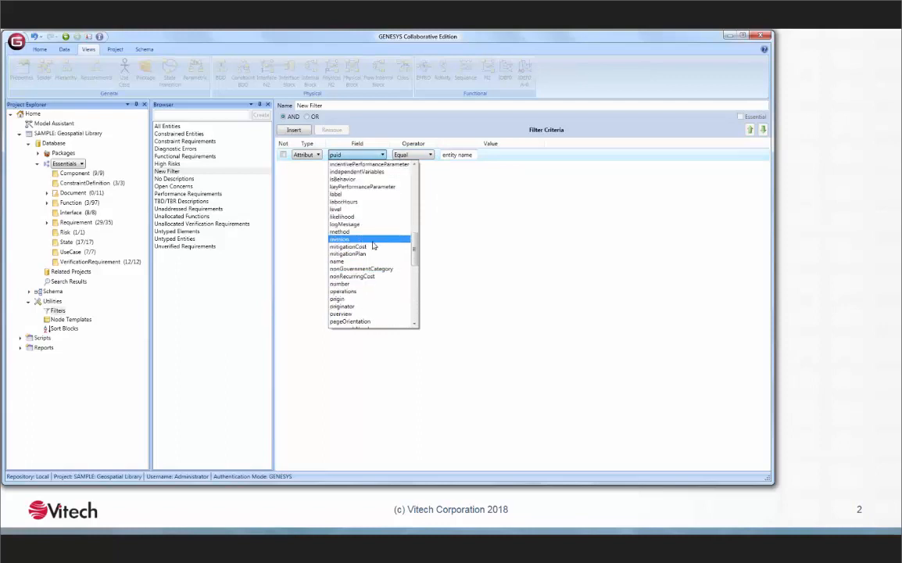
left_click(358, 262)
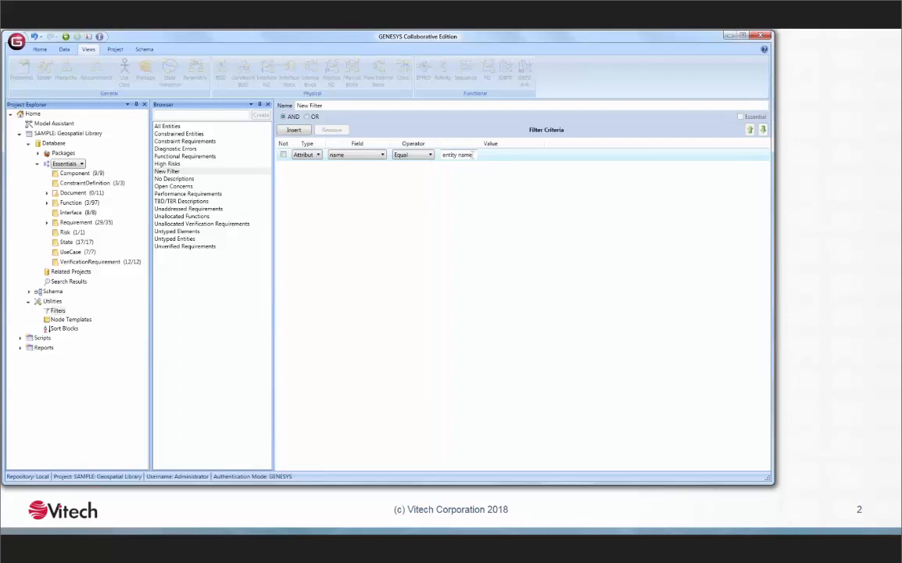
left_click_drag(473, 155, 429, 156)
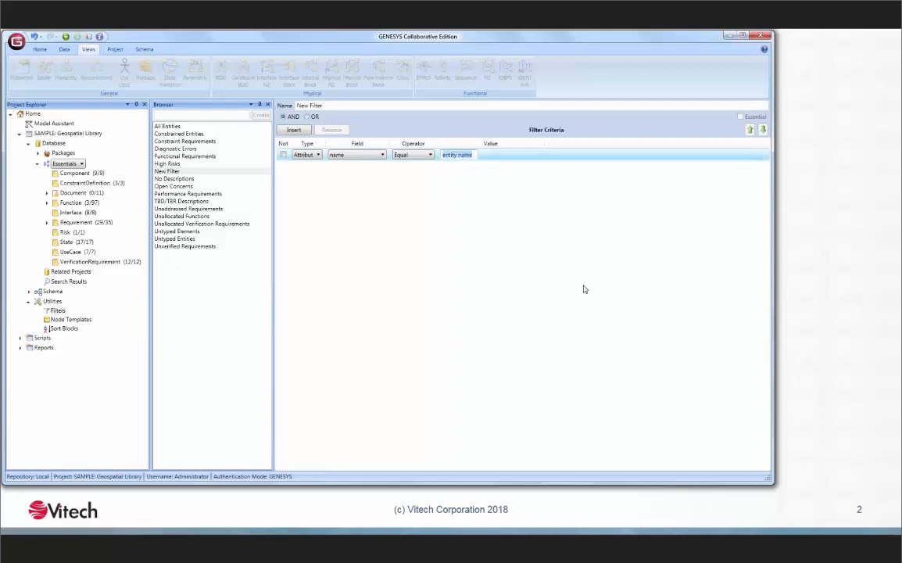
- Set the New Filter criterion's value to System Context and apply New Filter to the component list
type("System Context")
left_click(78, 174)
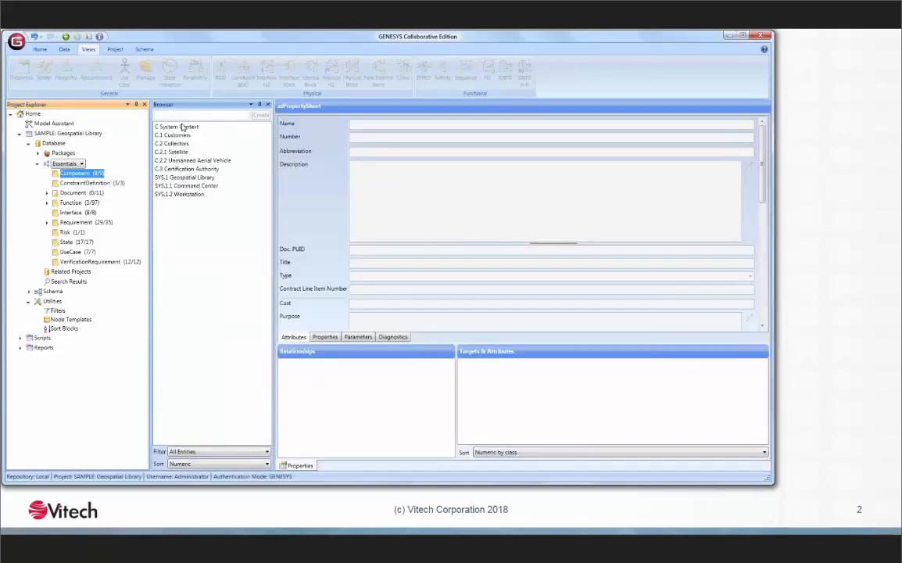
left_click(195, 451)
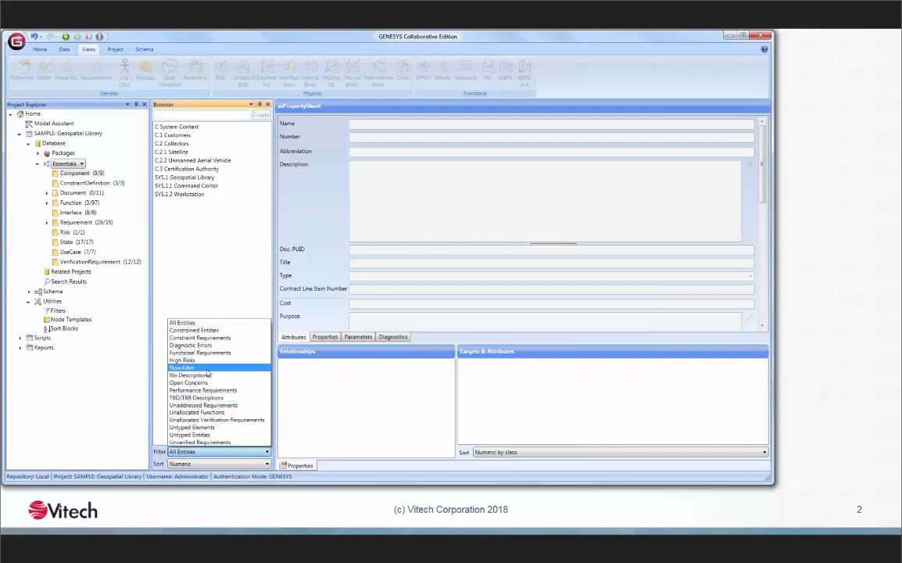
left_click(206, 368)
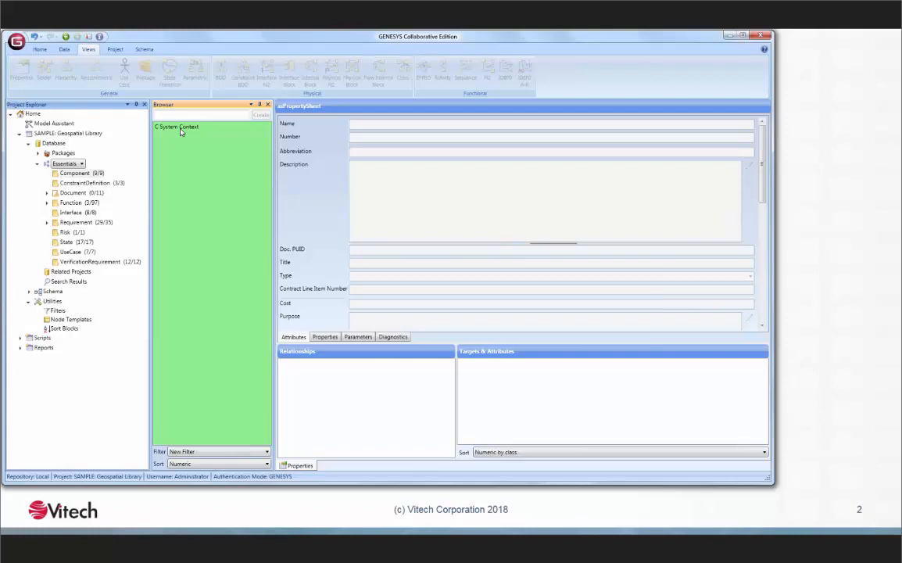
- Compare the New Filter criterion with the filtered component list
left_click(57, 310)
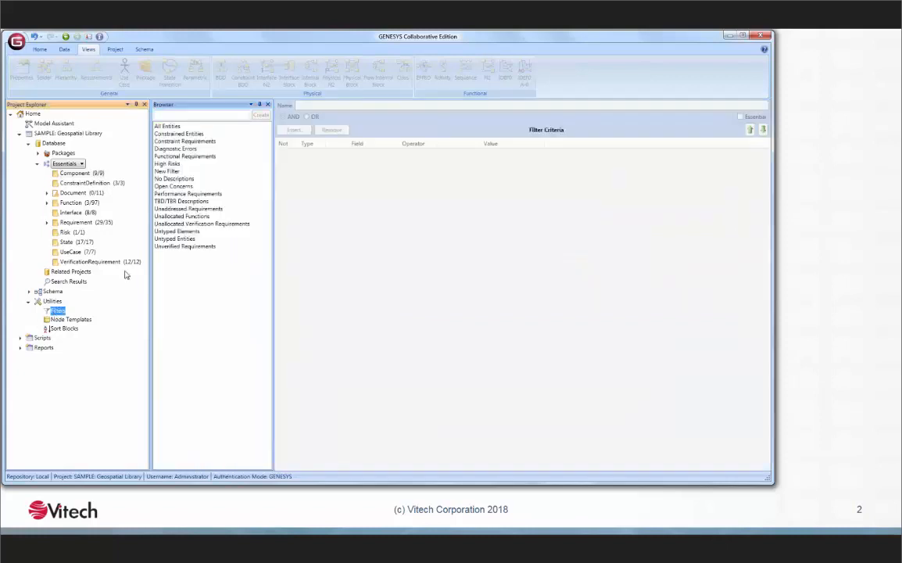
left_click(162, 171)
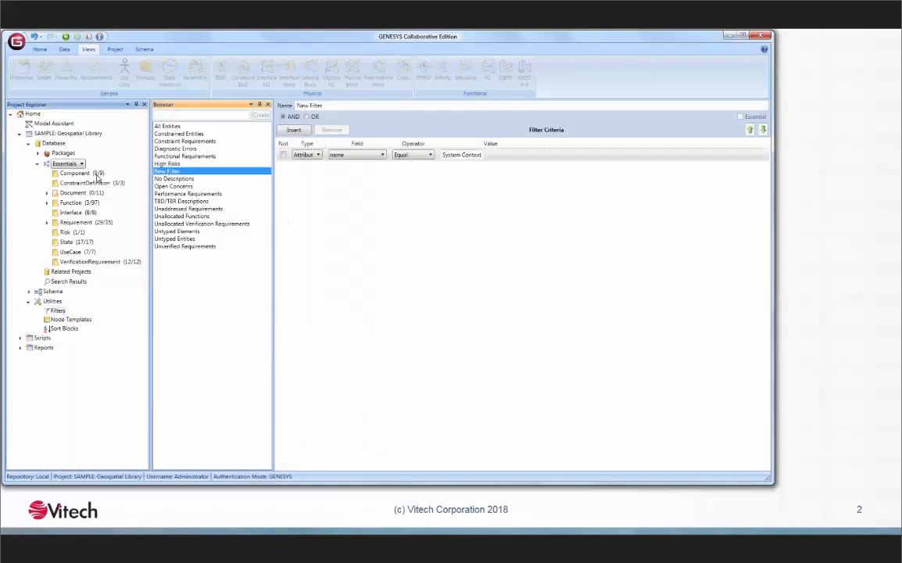
left_click(97, 174)
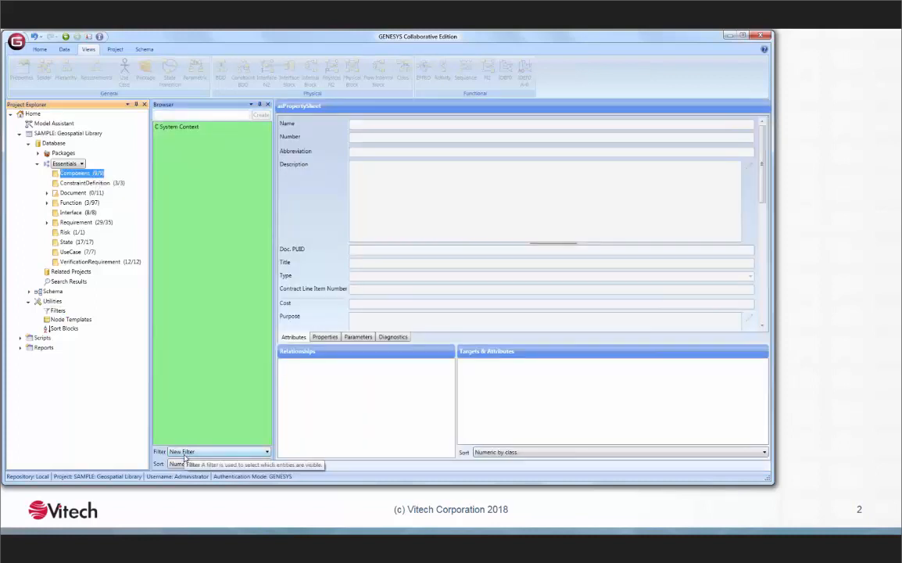
- Set the New Filter criterion's field to description and its value to 0, and display the filtered components
left_click(57, 310)
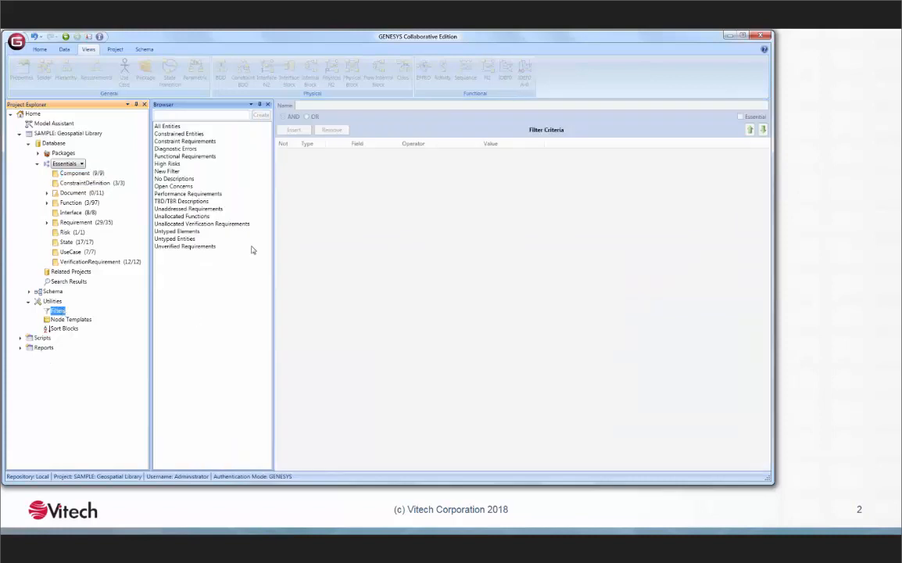
left_click(180, 170)
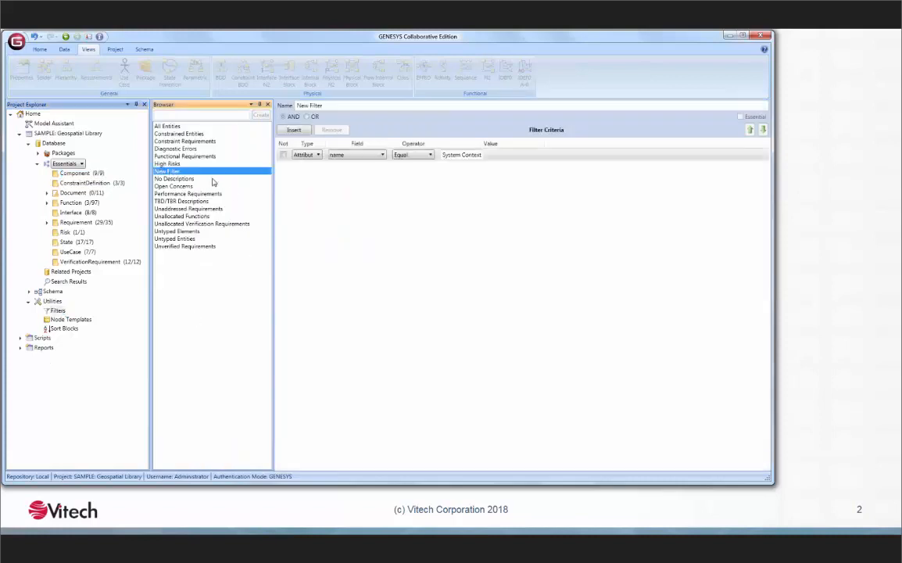
left_click(372, 156)
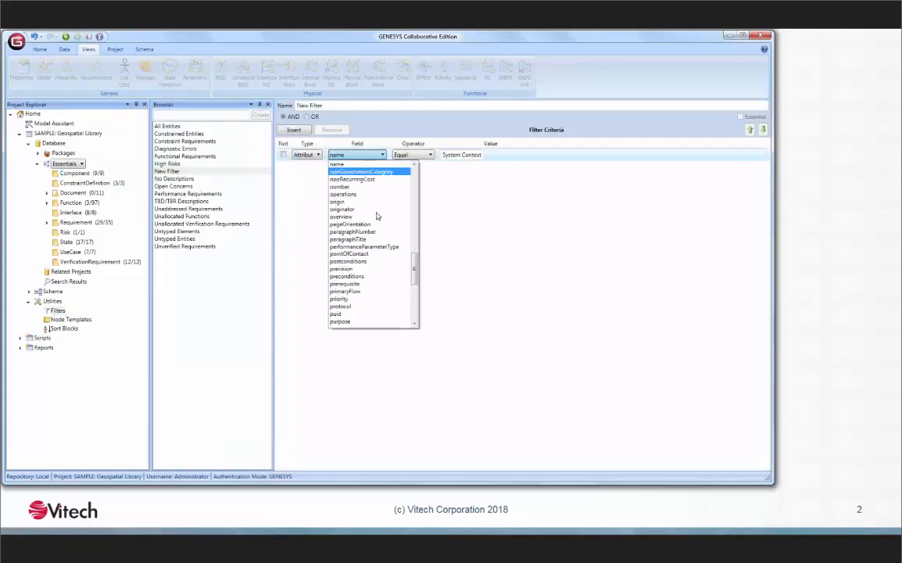
scroll(373, 219, "up", 10)
scroll(372, 223, "up", 3)
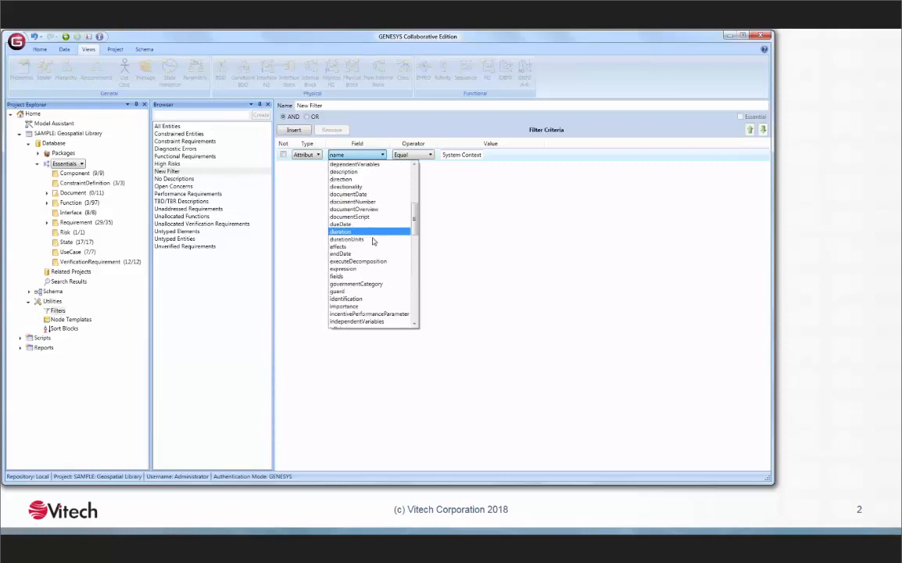
left_click(359, 172)
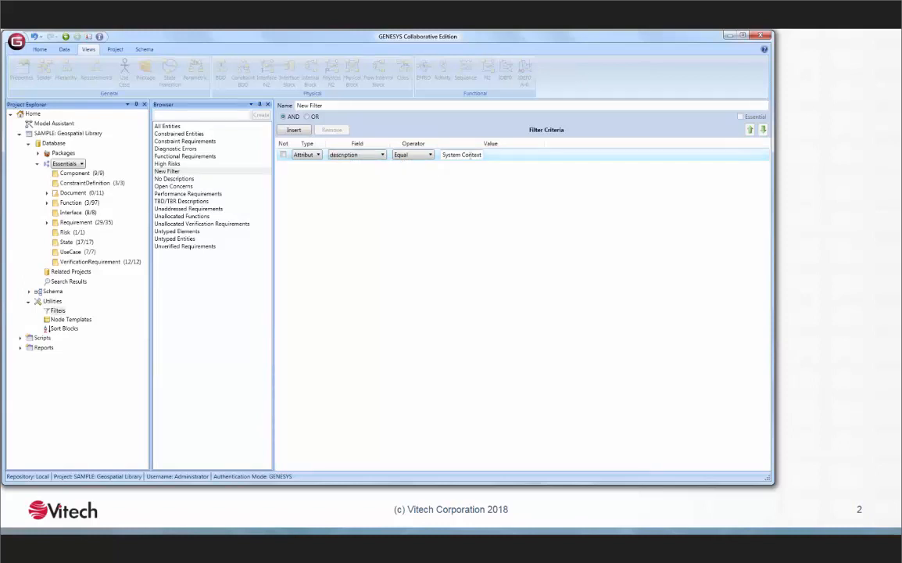
triple_click(472, 155)
left_click(474, 156)
left_click_drag(481, 155, 400, 157)
type("0")
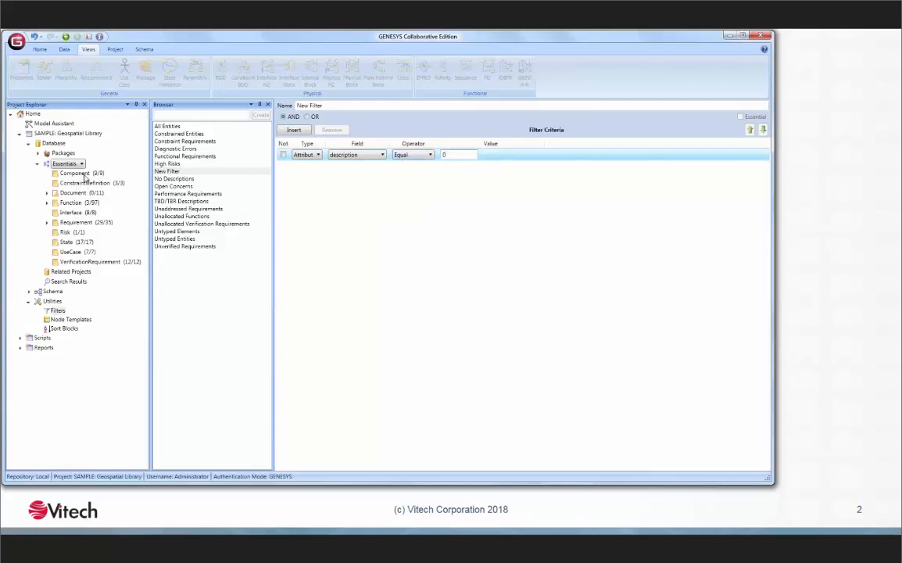
left_click(78, 172)
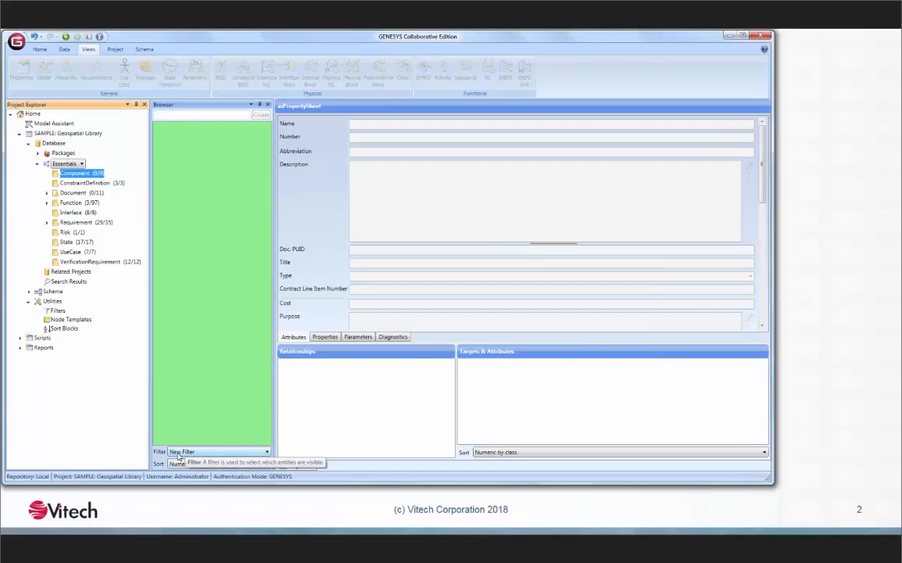
- Set the New Filter criterion's type to Target and its field to built from, and display the filtered components
left_click(56, 311)
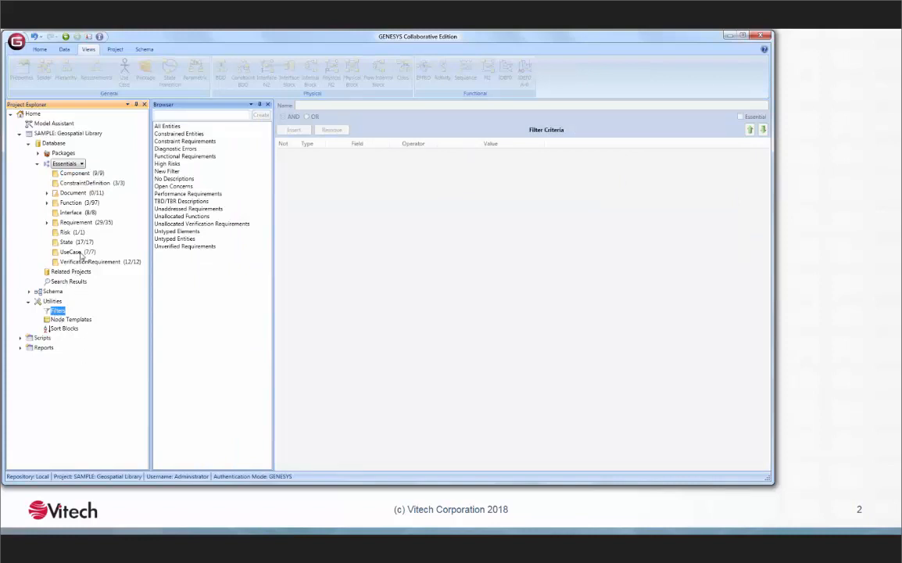
left_click(167, 170)
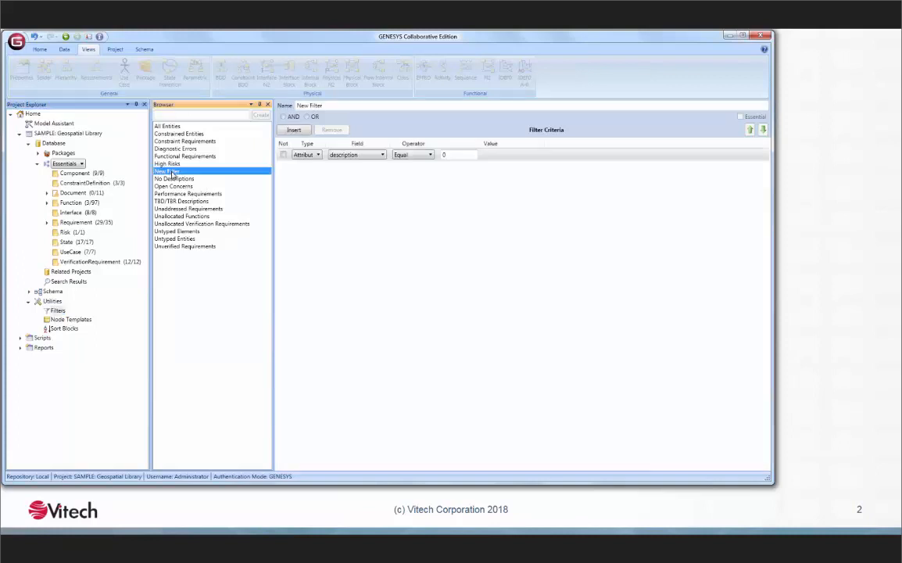
left_click(312, 157)
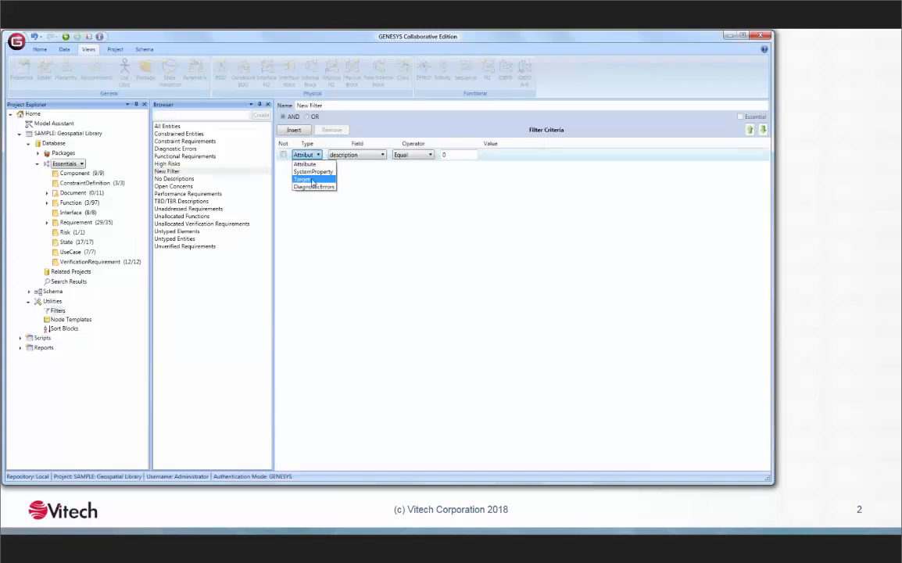
left_click(323, 181)
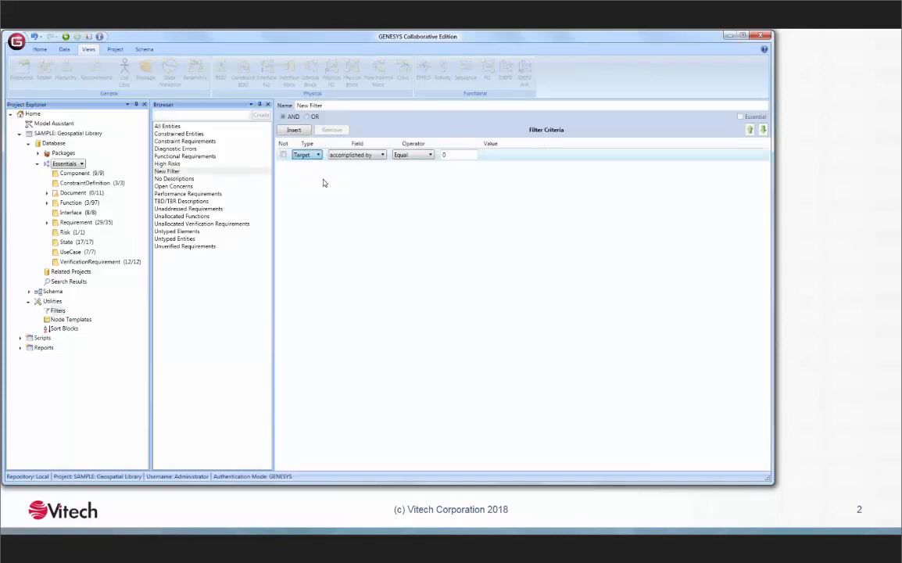
left_click(369, 155)
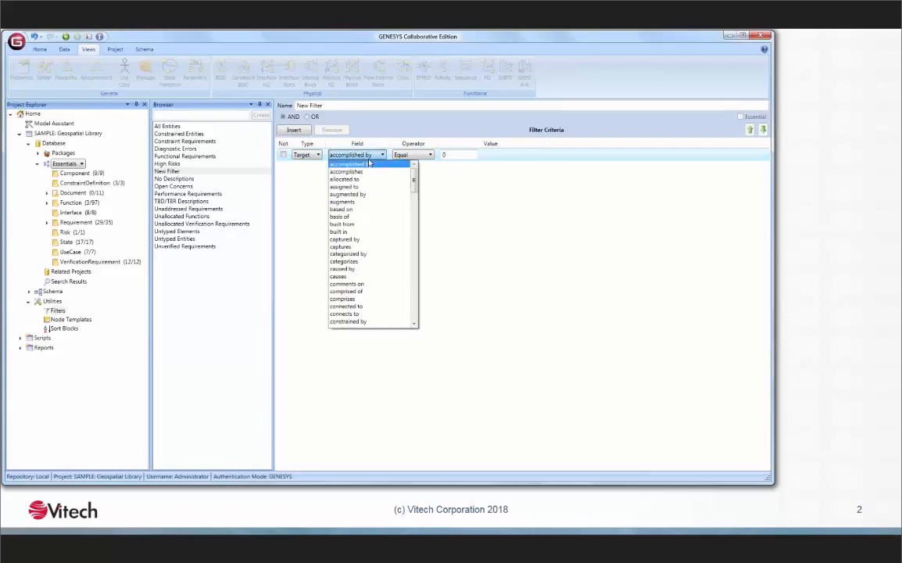
left_click(355, 225)
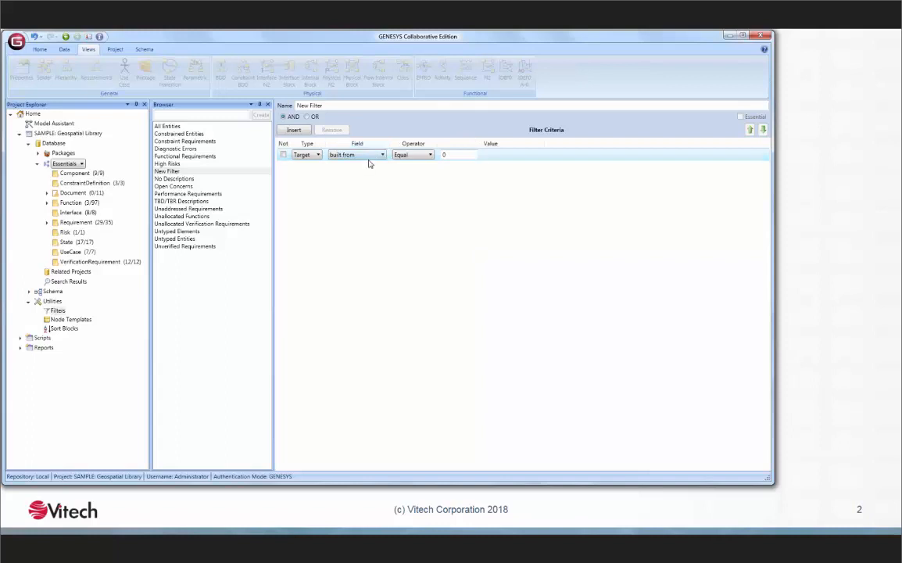
left_click(90, 174)
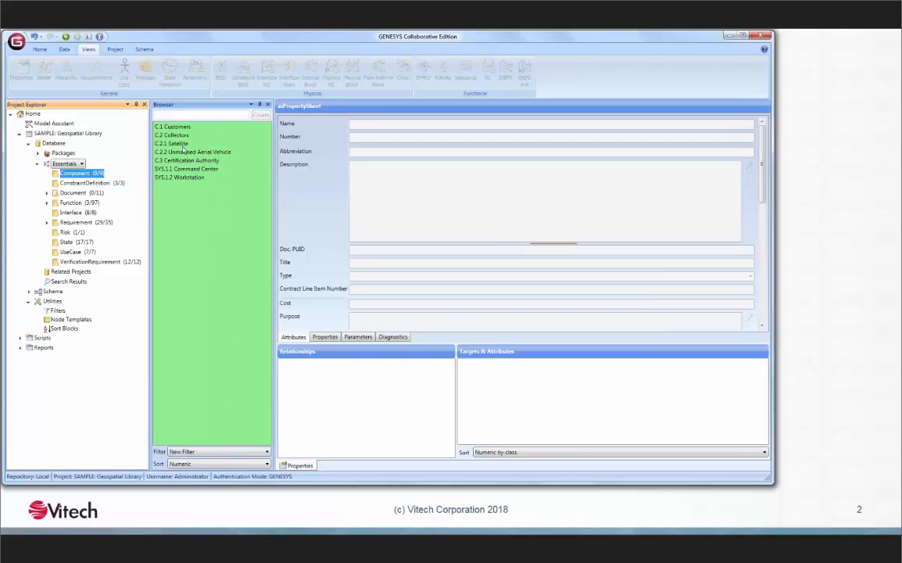
- Inspect the Customers component's relationship targets and recheck the New Filter criterion
left_click(168, 127)
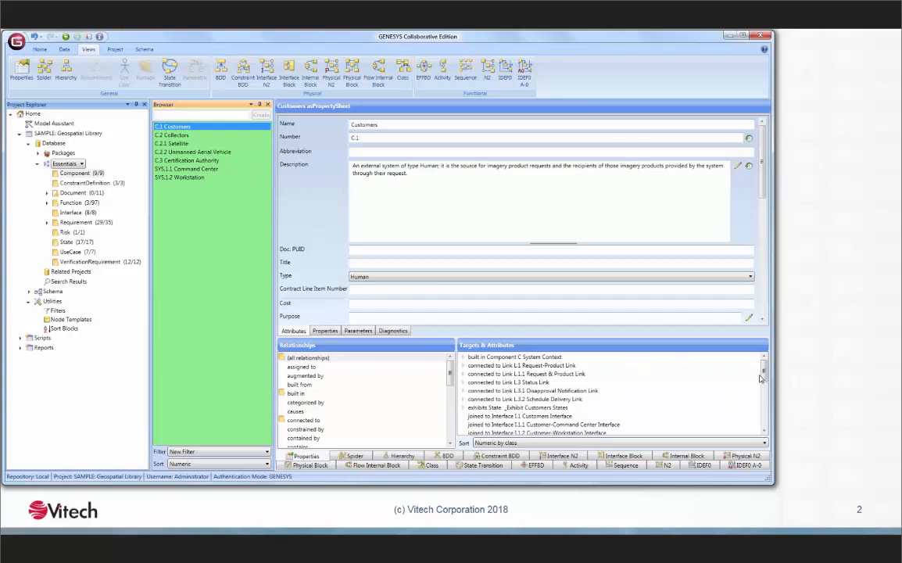
mouse_move(765, 371)
left_mouse_down()
mouse_move(770, 407)
mouse_move(764, 361)
left_mouse_up()
left_click(58, 310)
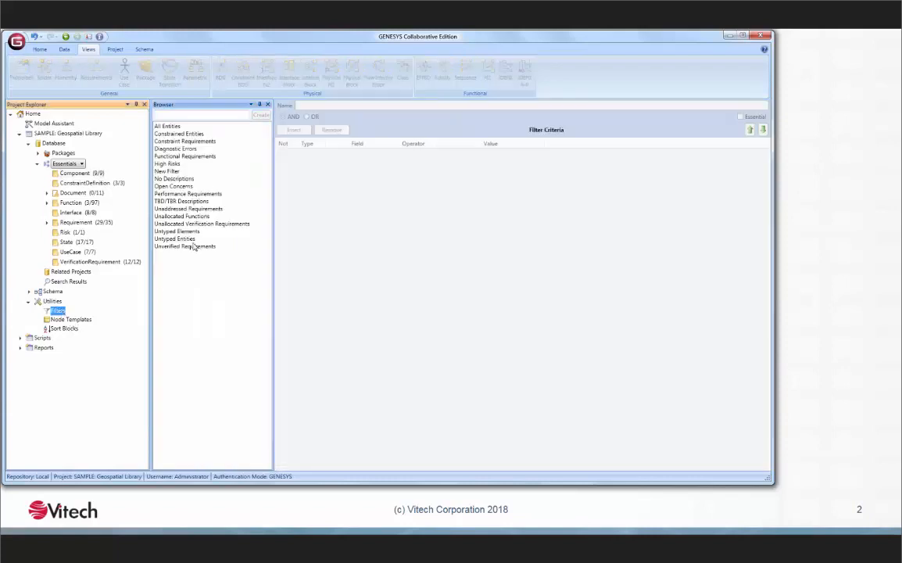
left_click(166, 170)
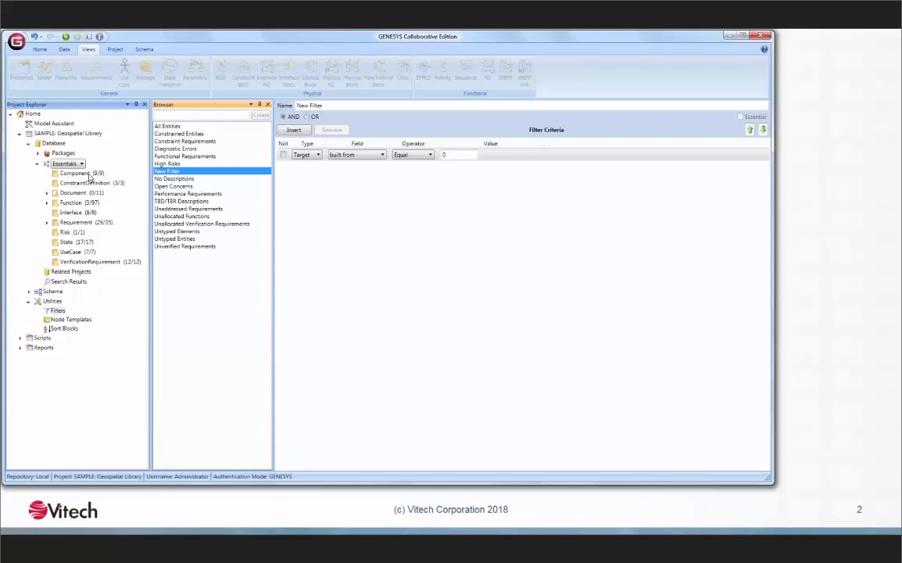
- Return the component list's filter to All Entities and set its sorting to Alphabetic
left_click(92, 172)
left_click(211, 452)
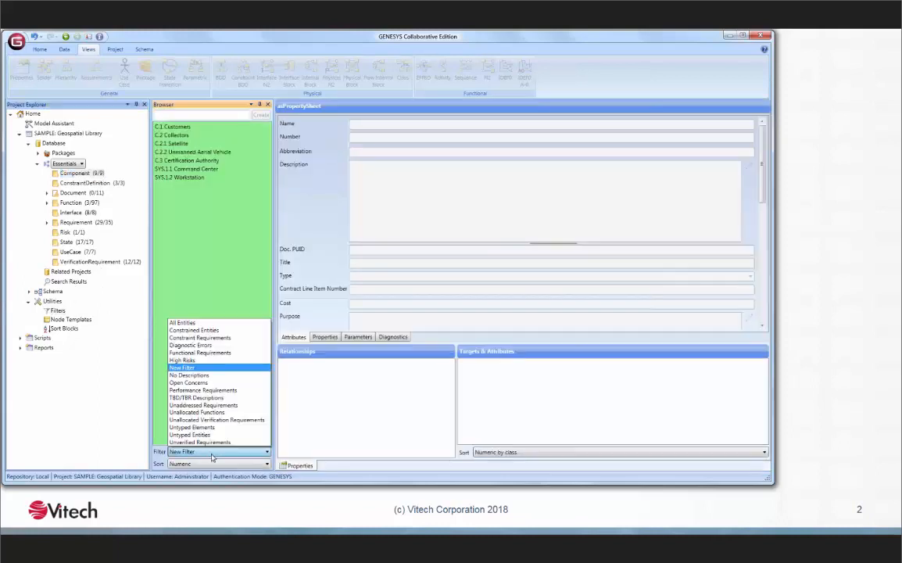
left_click(182, 323)
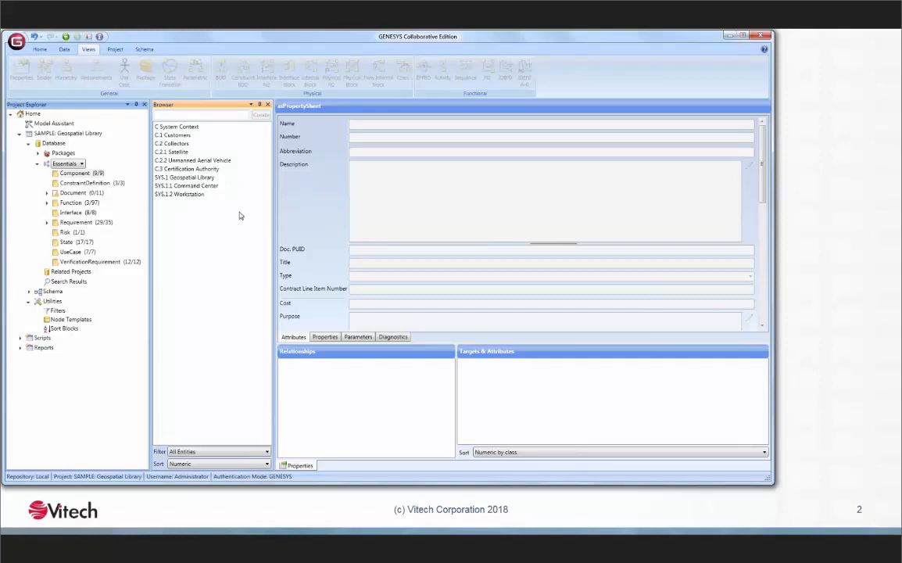
left_click(219, 468)
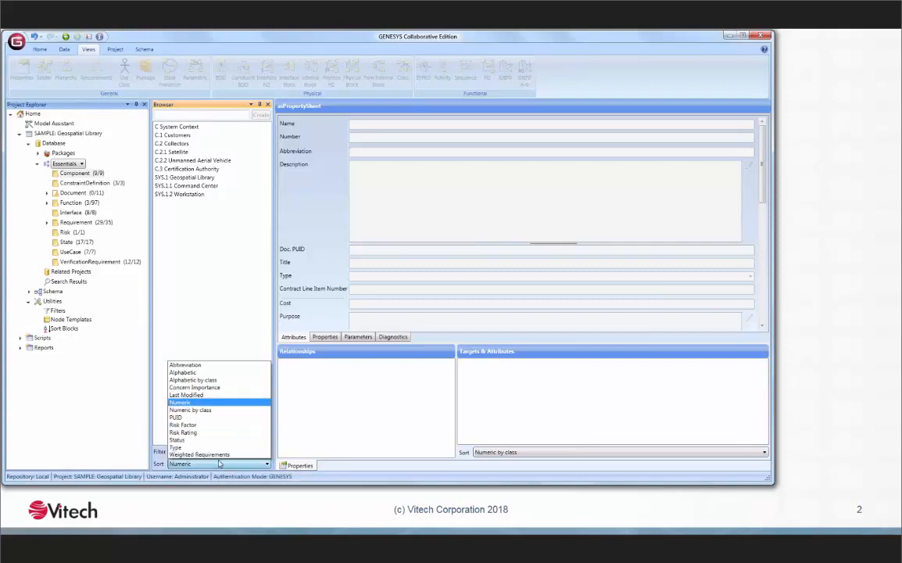
left_click(215, 372)
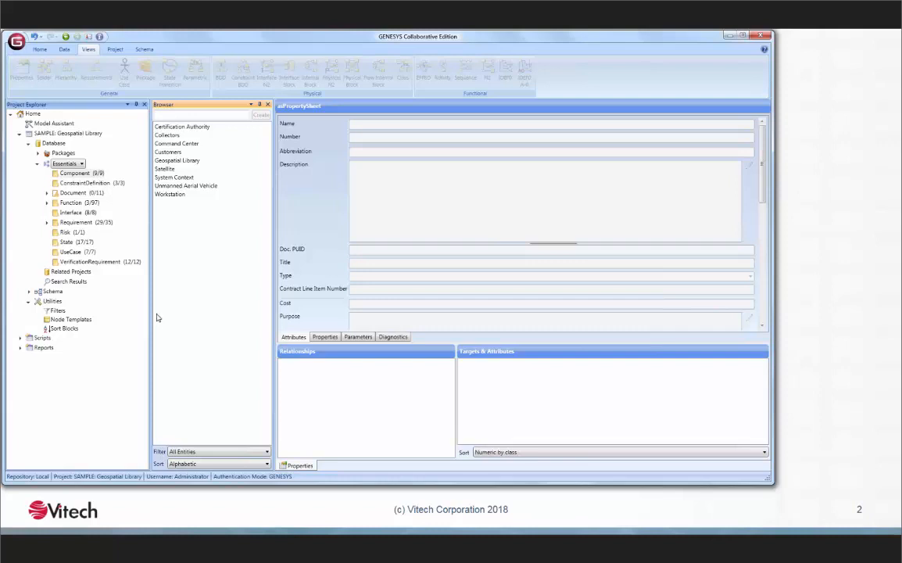
- Examine the sort criteria, entity representation and available actions of the Alphabetic by class sort block
left_click(65, 328)
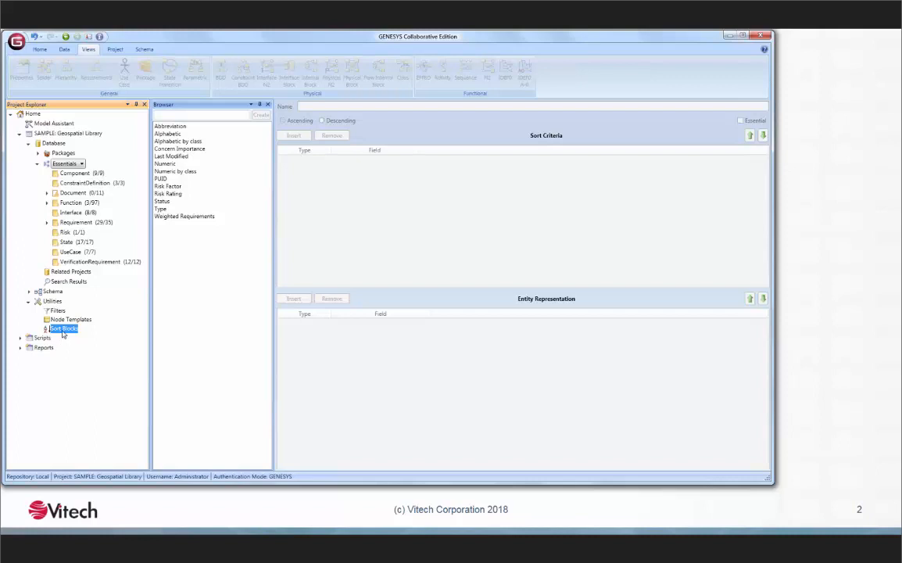
left_click(175, 141)
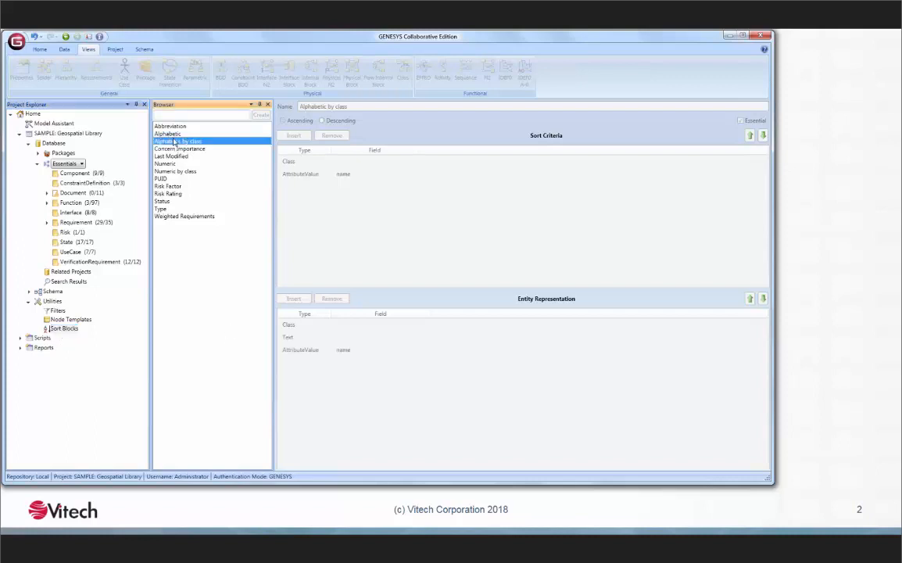
left_click(740, 122)
right_click(196, 143)
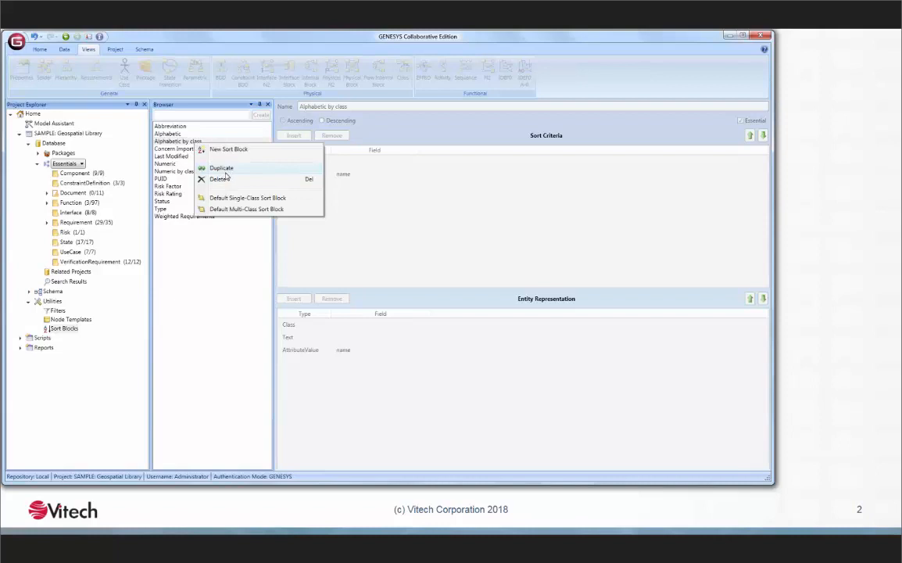
left_click(391, 128)
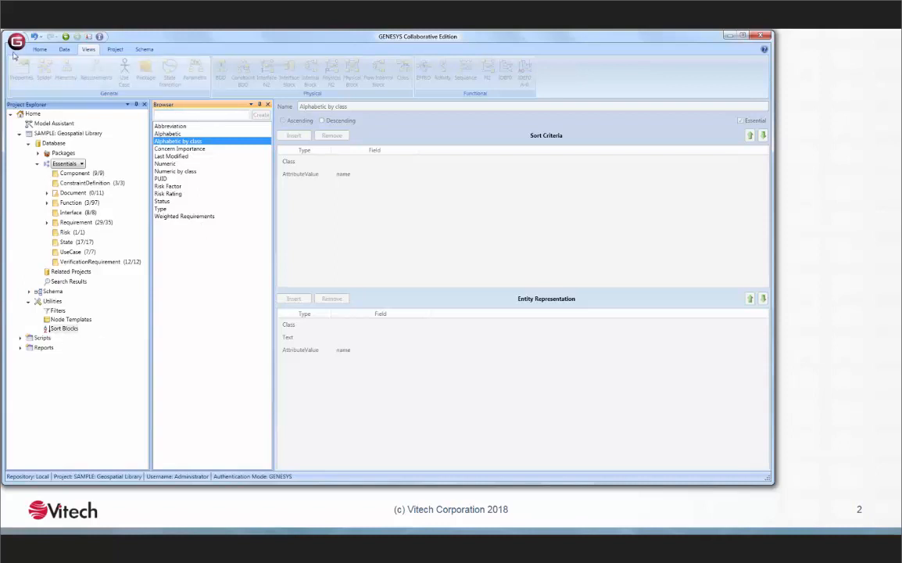
- Create a sort block named New Sort Block
left_click(58, 48)
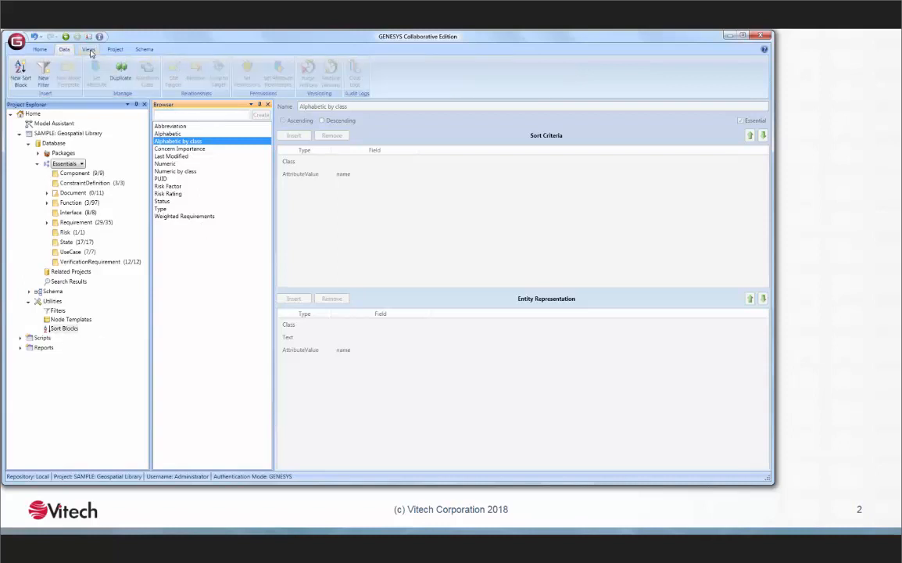
left_click(89, 50)
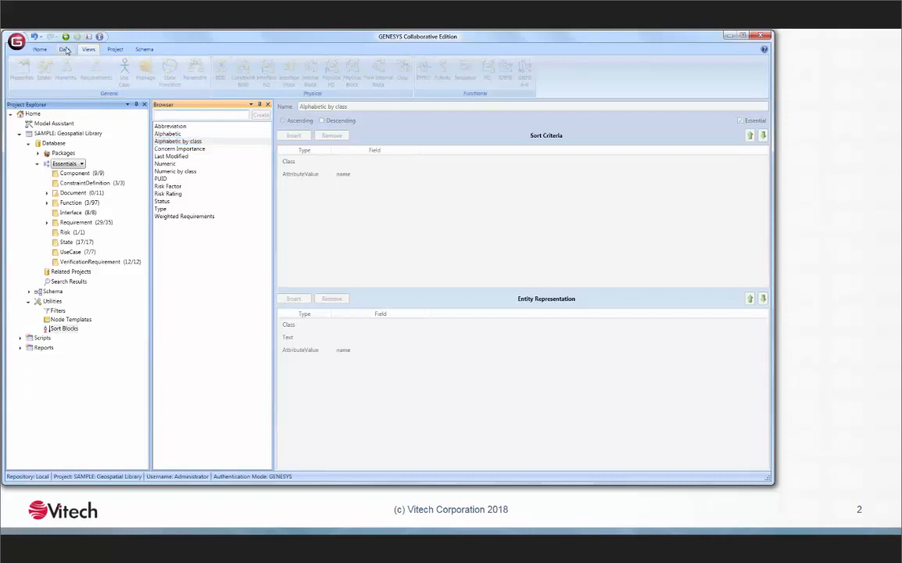
left_click(65, 49)
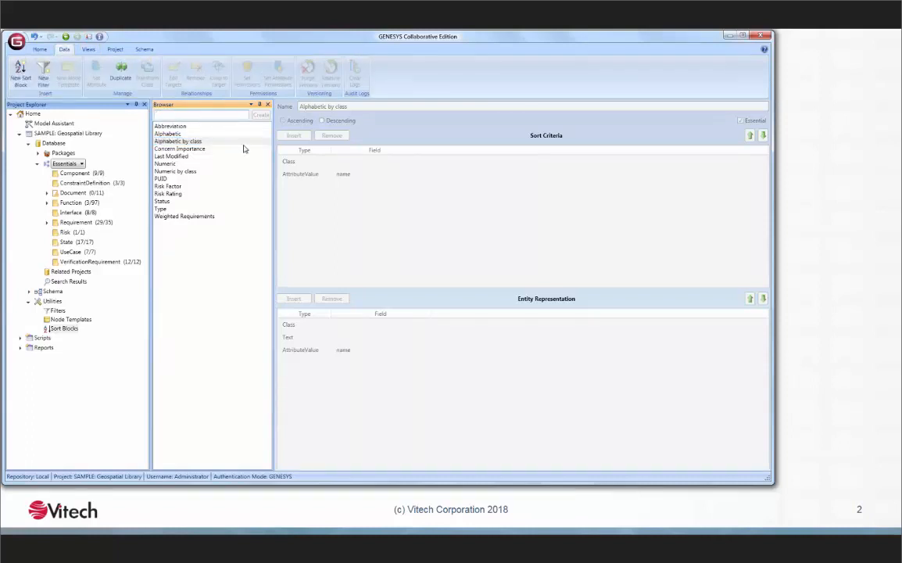
type("New Sort Block")
key("Return")
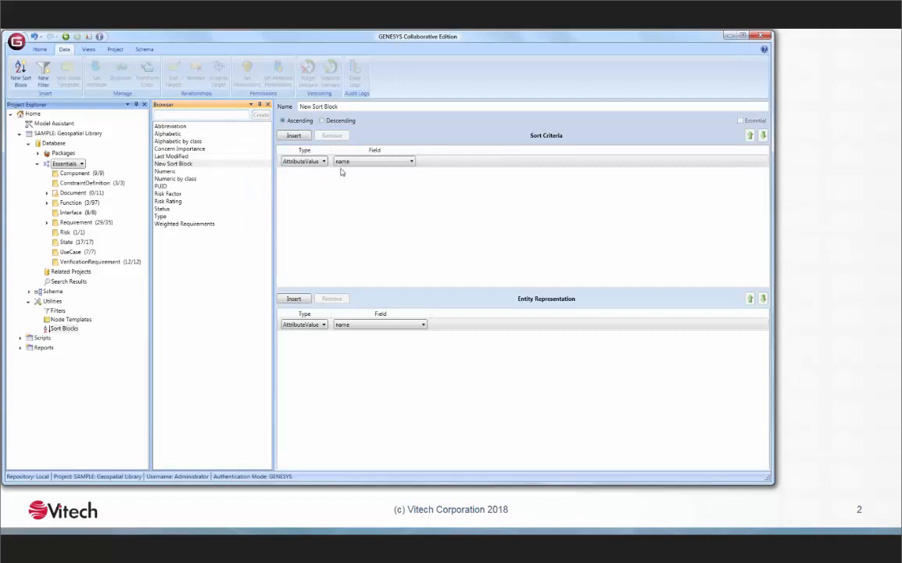
- Set the first sort criterion of New Sort Block to the number attribute value
left_click(351, 108)
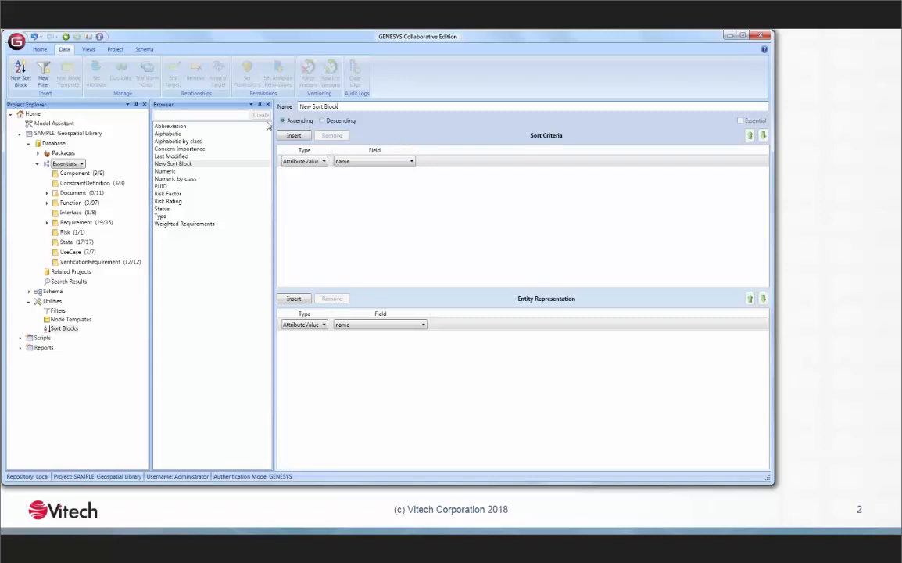
left_click(307, 123)
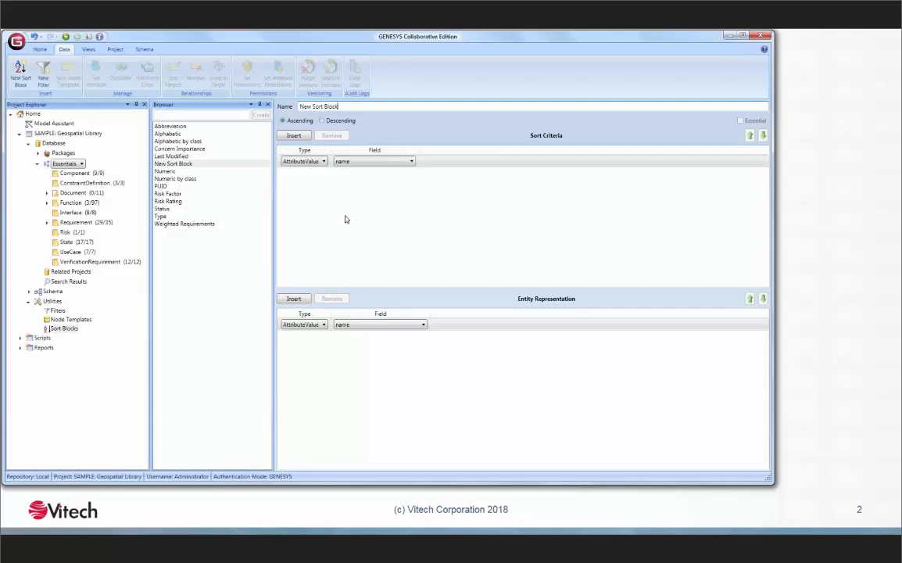
left_click(304, 161)
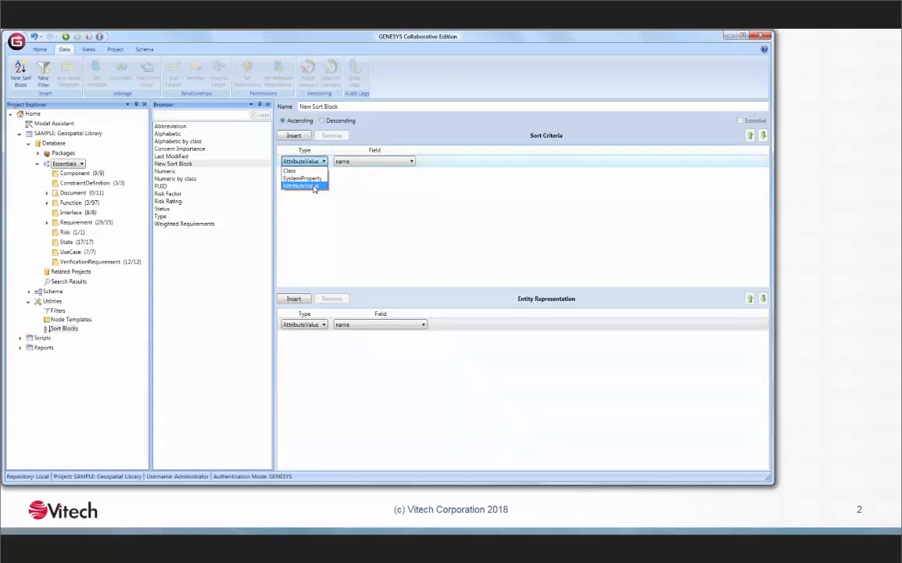
left_click(312, 186)
left_click(380, 162)
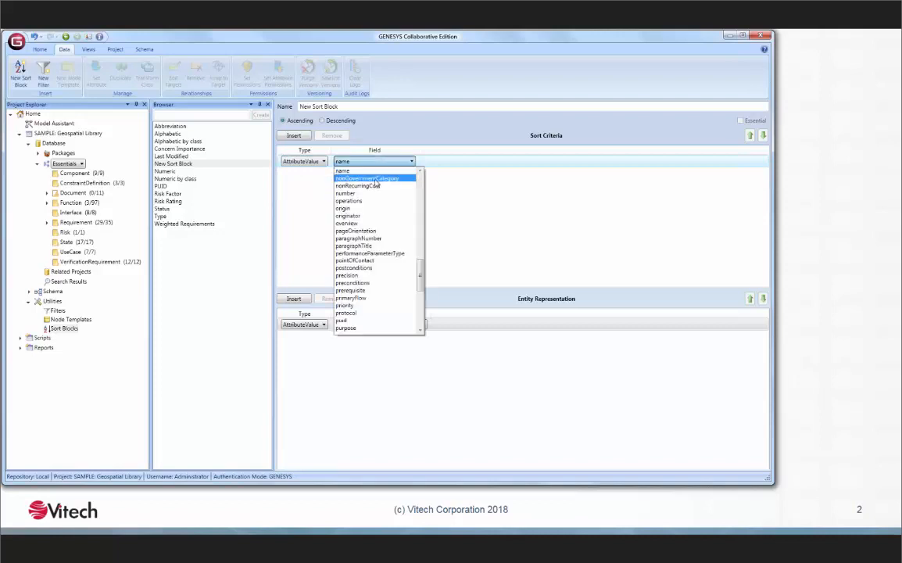
left_click(372, 194)
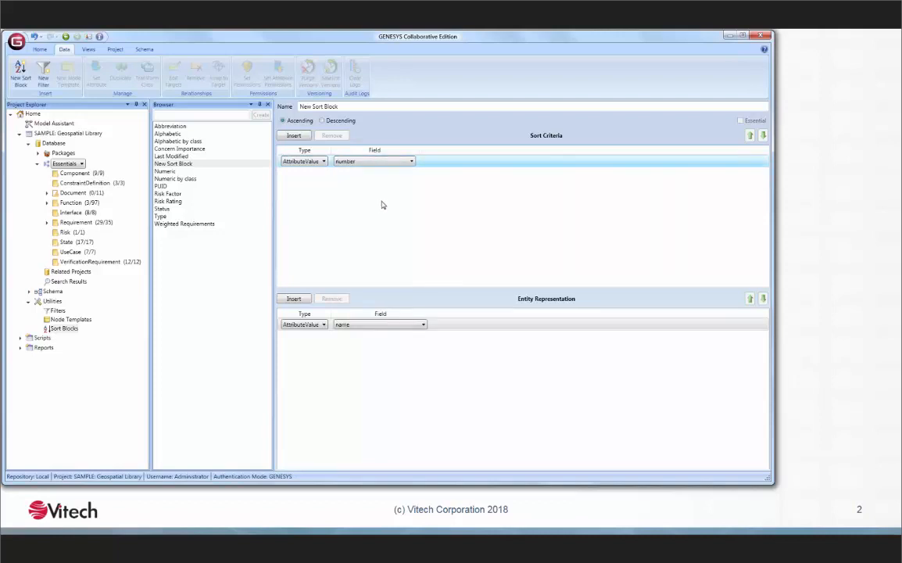
- Add a second sort criterion to New Sort Block using the description attribute value
left_click(293, 135)
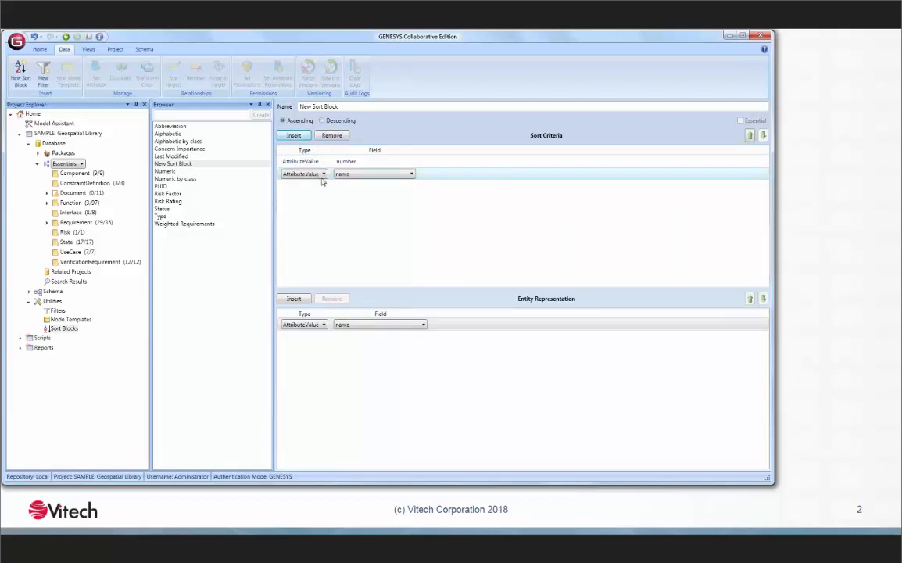
left_click(321, 175)
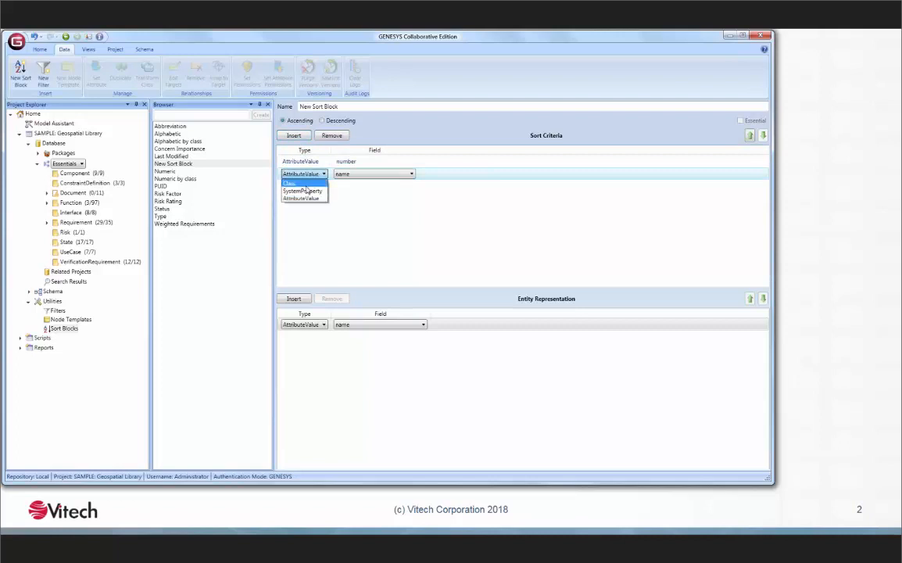
left_click(305, 197)
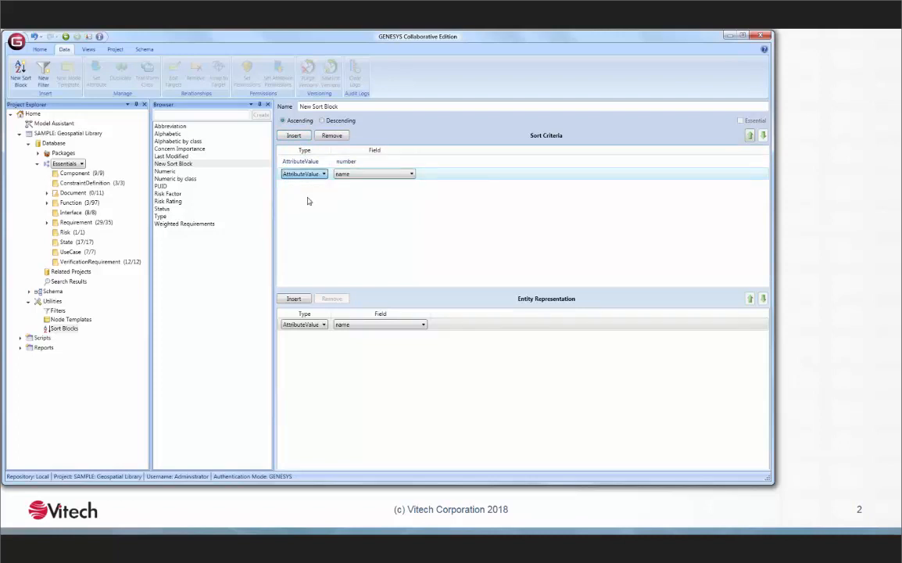
left_click(373, 175)
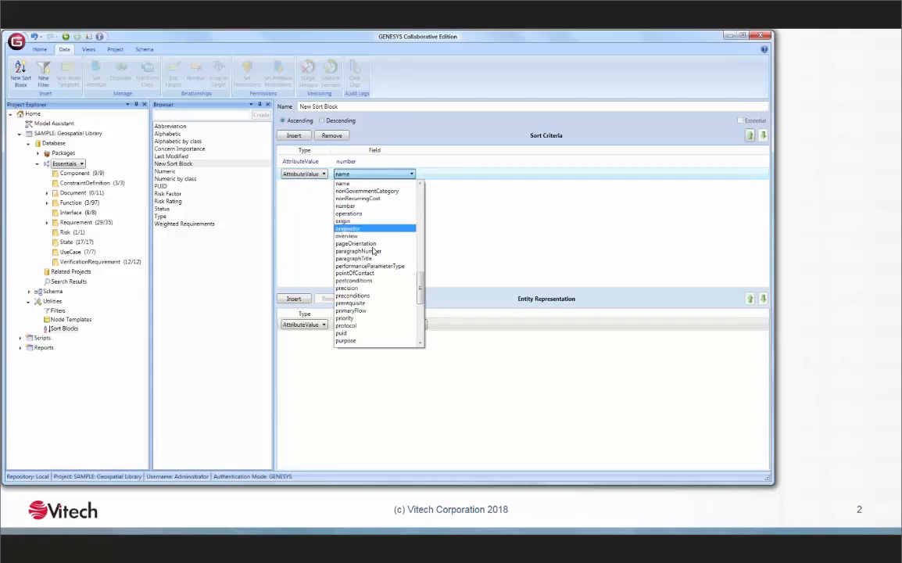
scroll(370, 272, "up", 3)
scroll(375, 270, "down", 4)
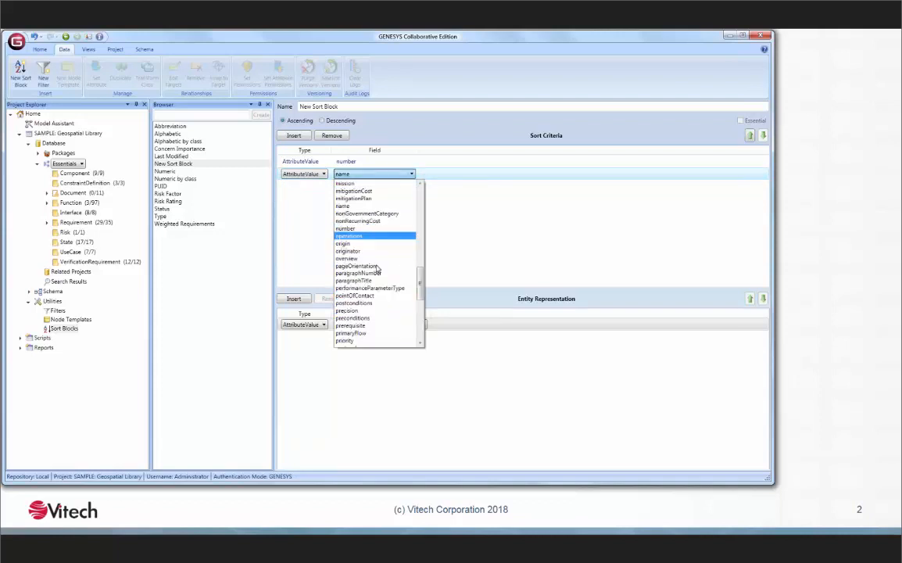
scroll(366, 305, "up", 12)
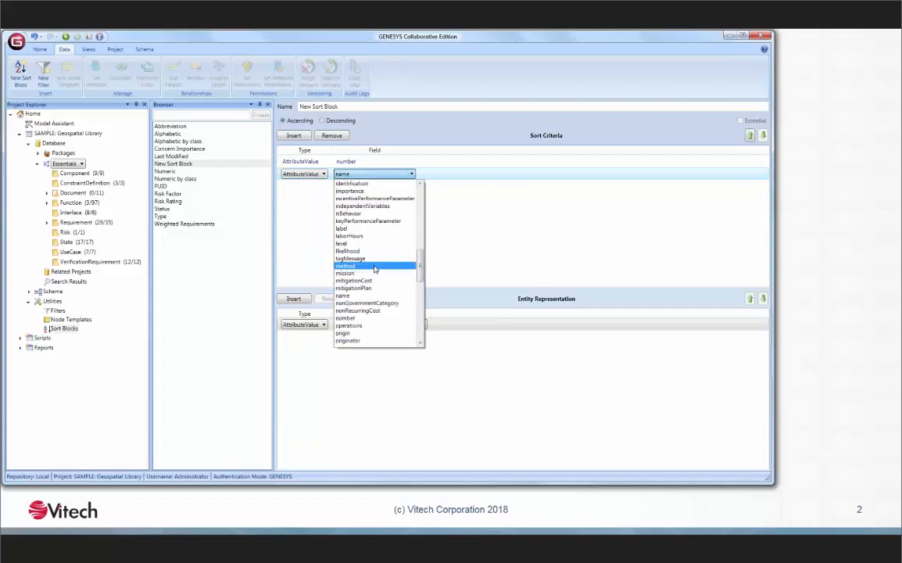
scroll(375, 269, "up", 3)
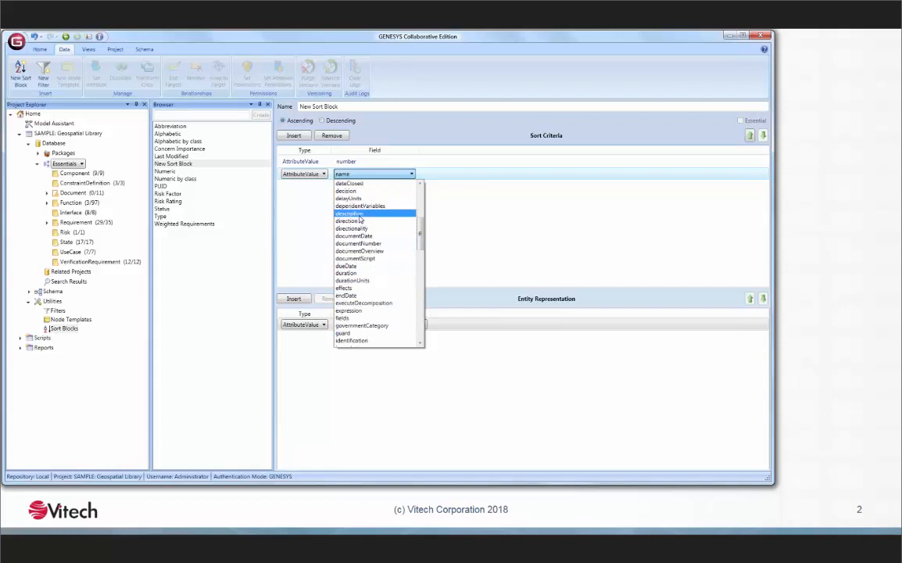
left_click(367, 209)
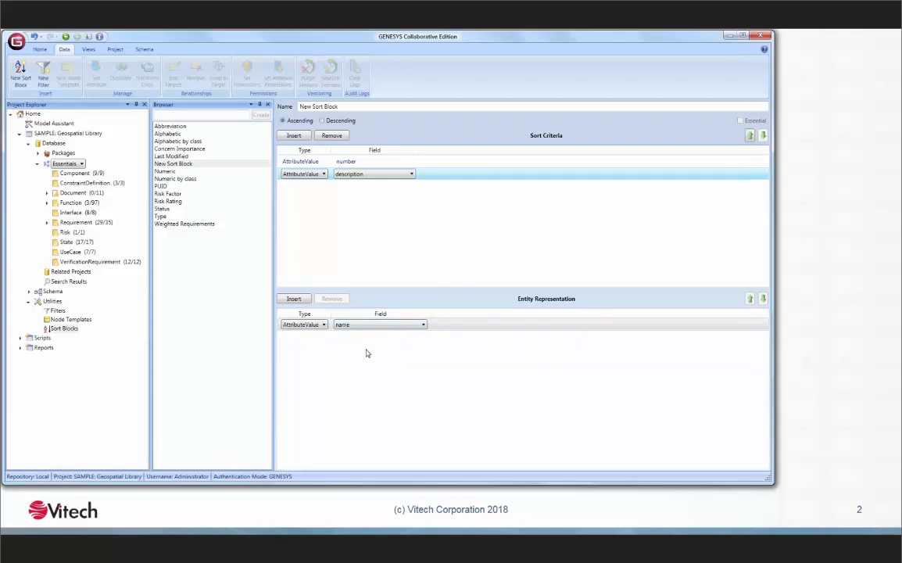
- Build the entity representation from the number attribute value, the name attribute value and the Class
left_click(366, 324)
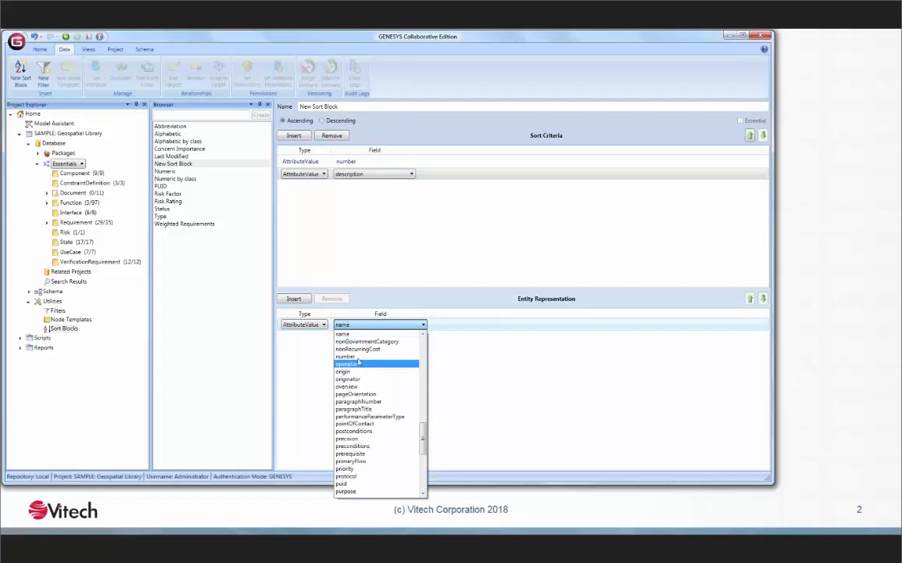
left_click(359, 357)
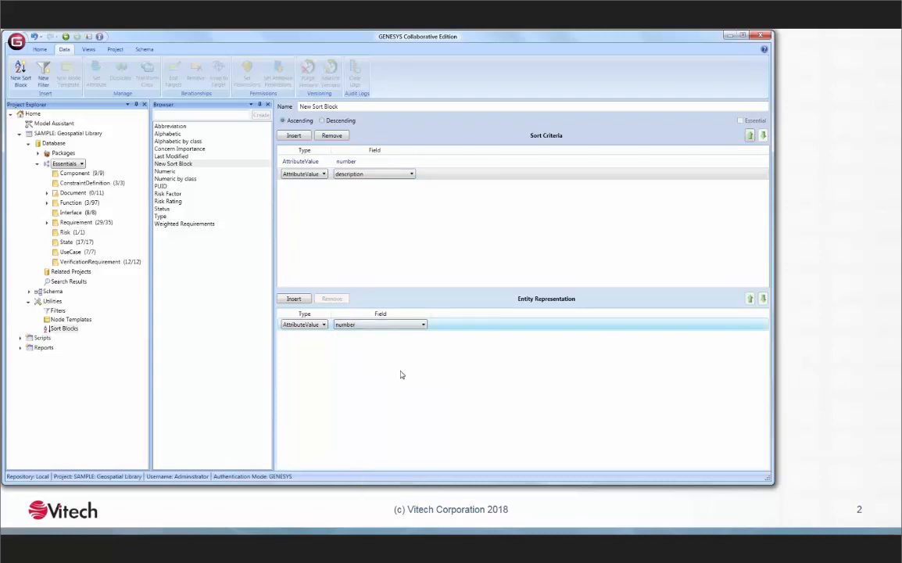
left_click(293, 298)
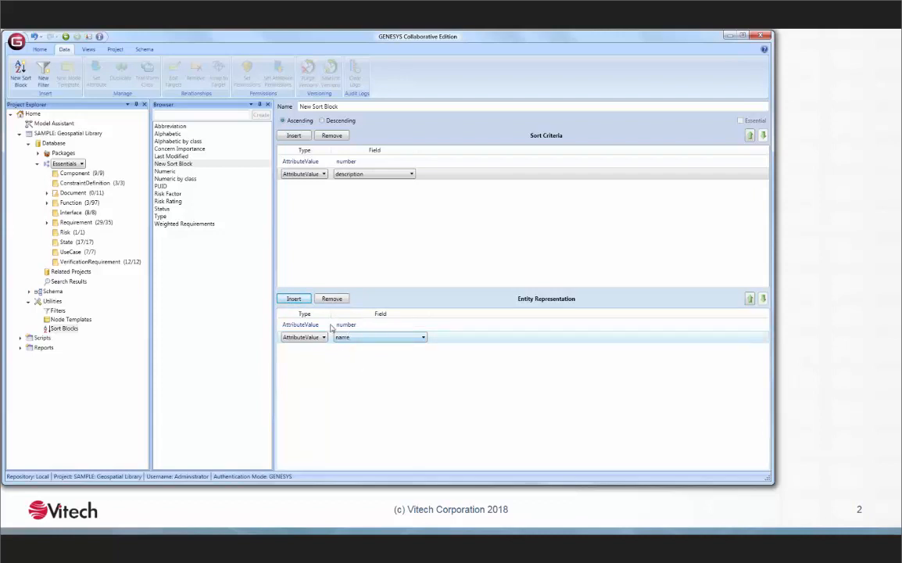
left_click(299, 302)
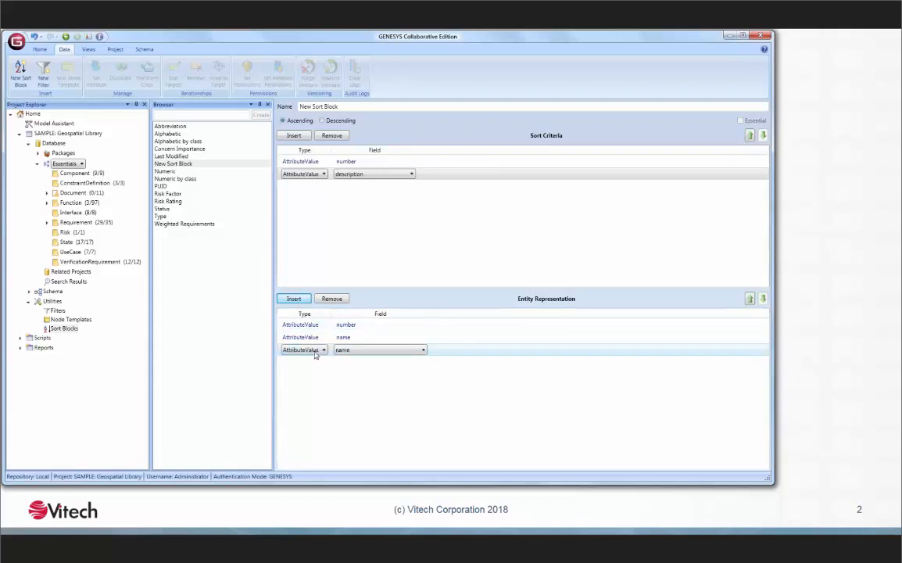
left_click(315, 351)
left_click(311, 359)
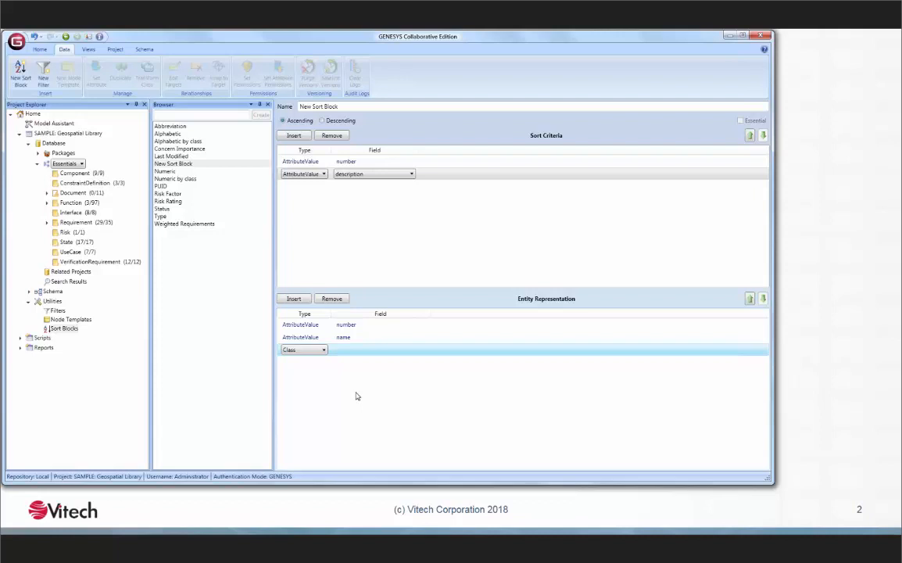
- Try SystemProperty as the type of the third representation row, check its available fields, and return the type to Class
left_click(323, 351)
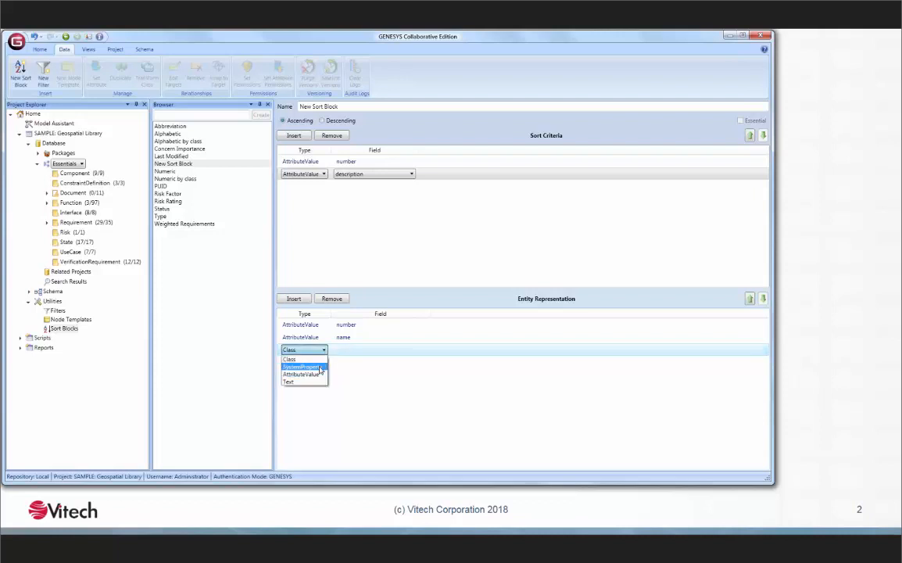
left_click(319, 367)
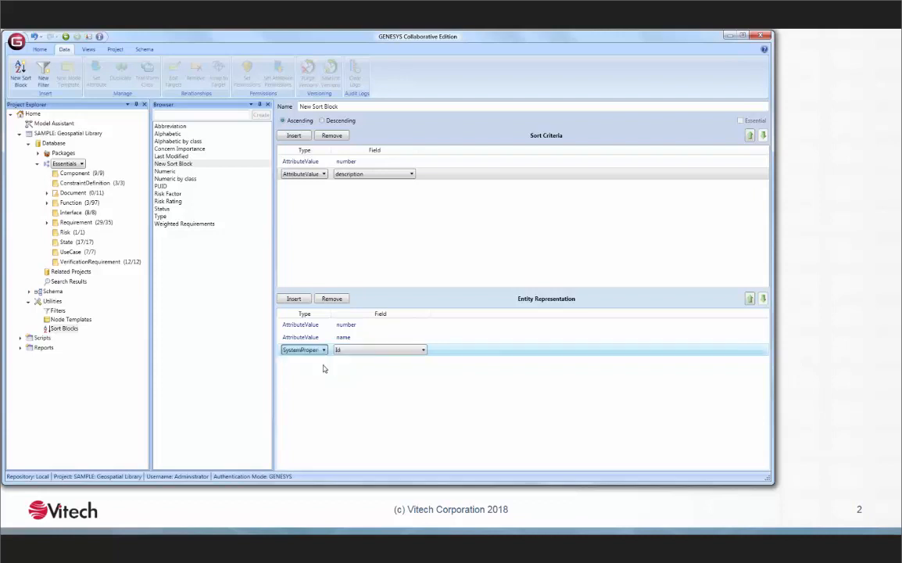
left_click(386, 351)
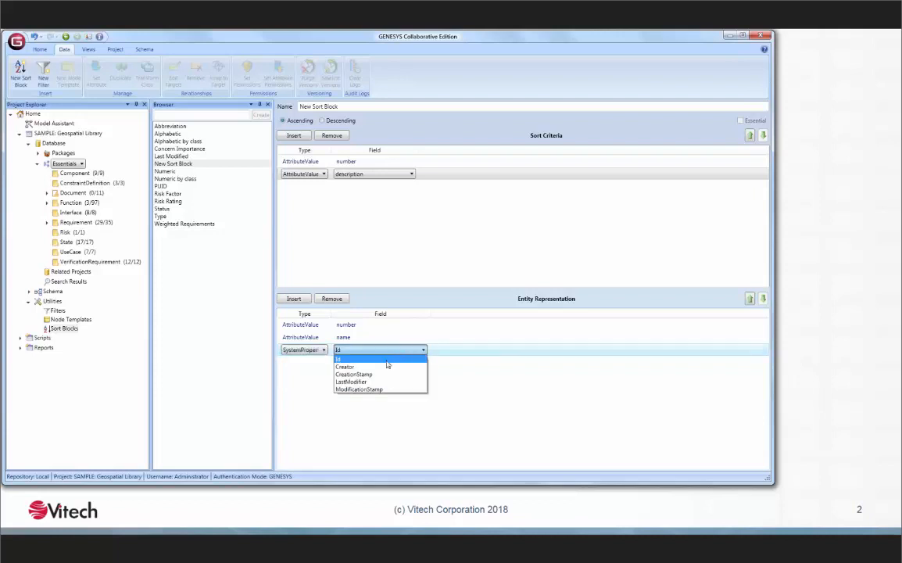
left_click(289, 348)
left_click(315, 352)
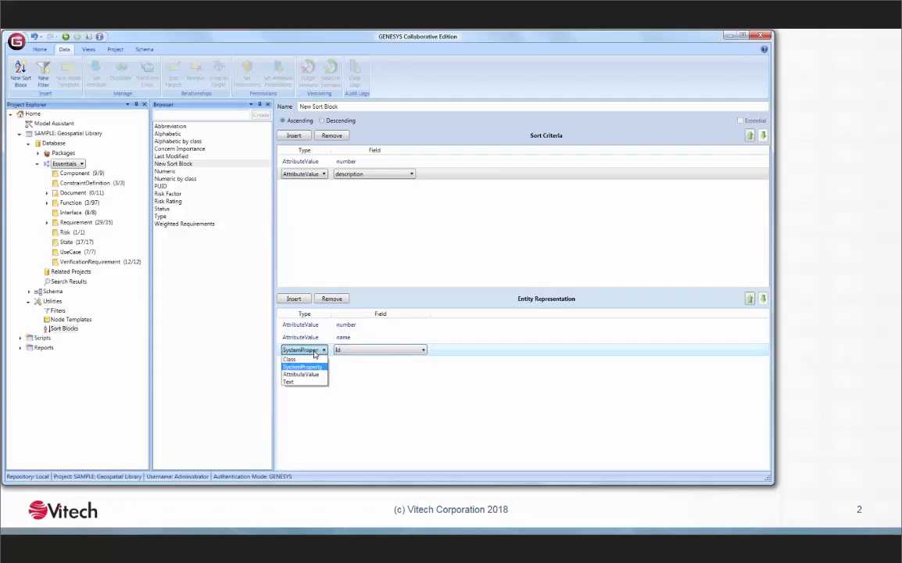
left_click(312, 361)
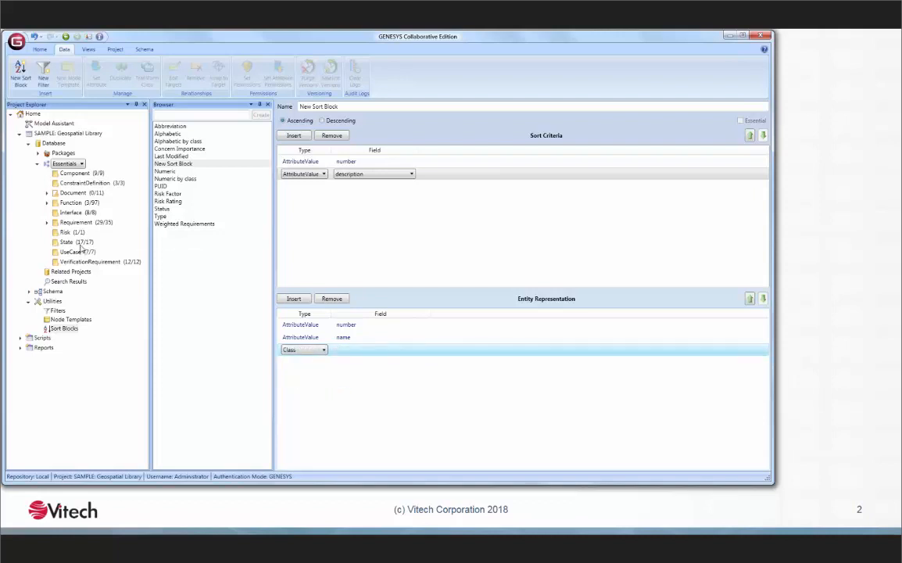
- Sort the Component class's entity list with New Sort Block
left_click(77, 174)
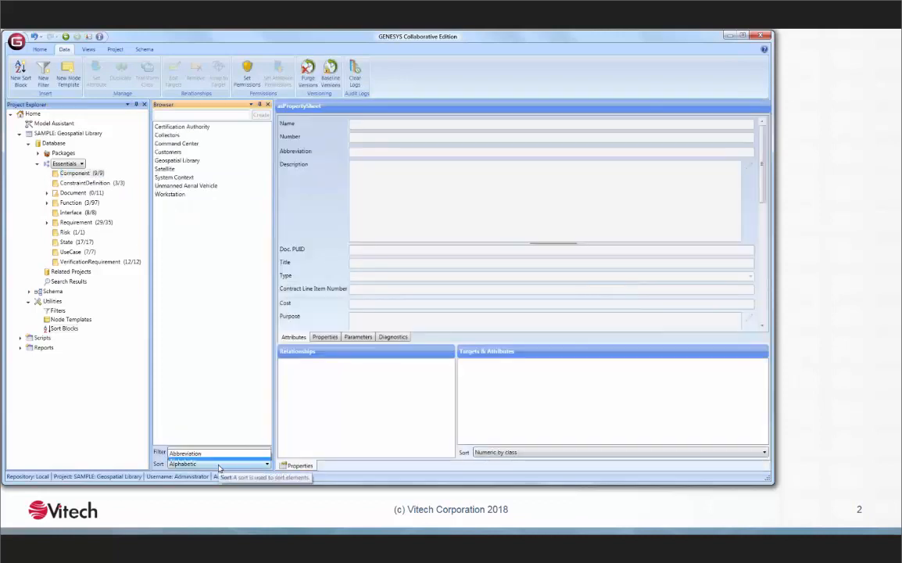
left_click(219, 465)
left_click(206, 399)
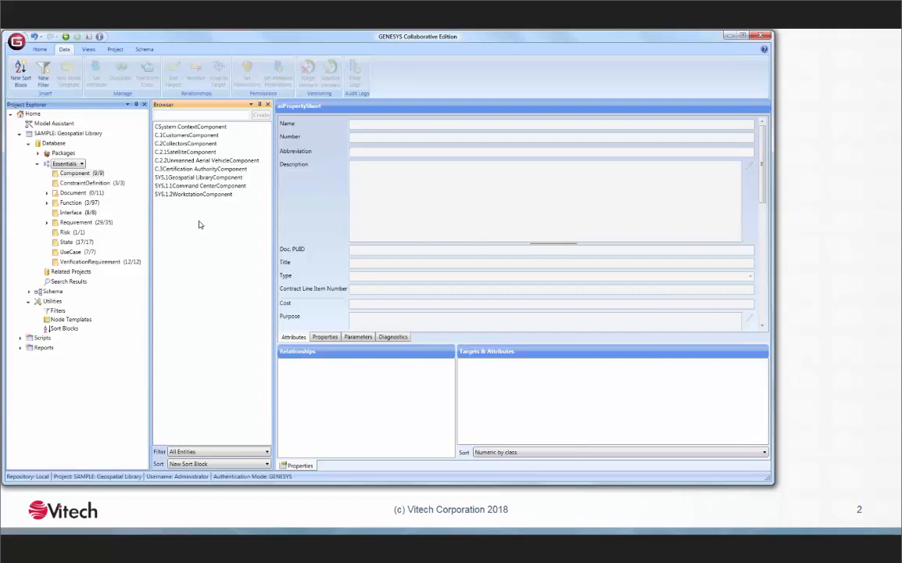
- Inspect the System Context, Customers and Collectors components to compare their numbers and names with the list labels
left_click(181, 126)
left_click(187, 135)
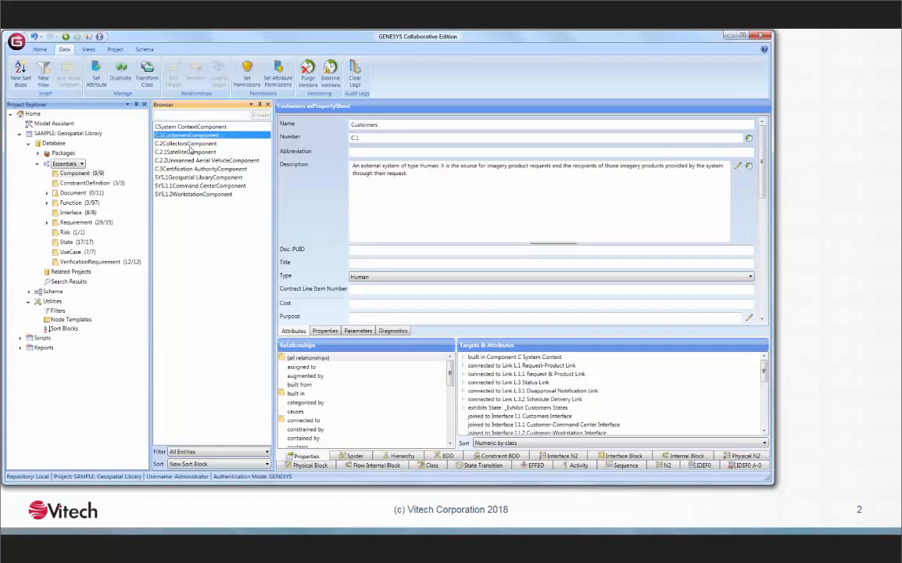
left_click(178, 143)
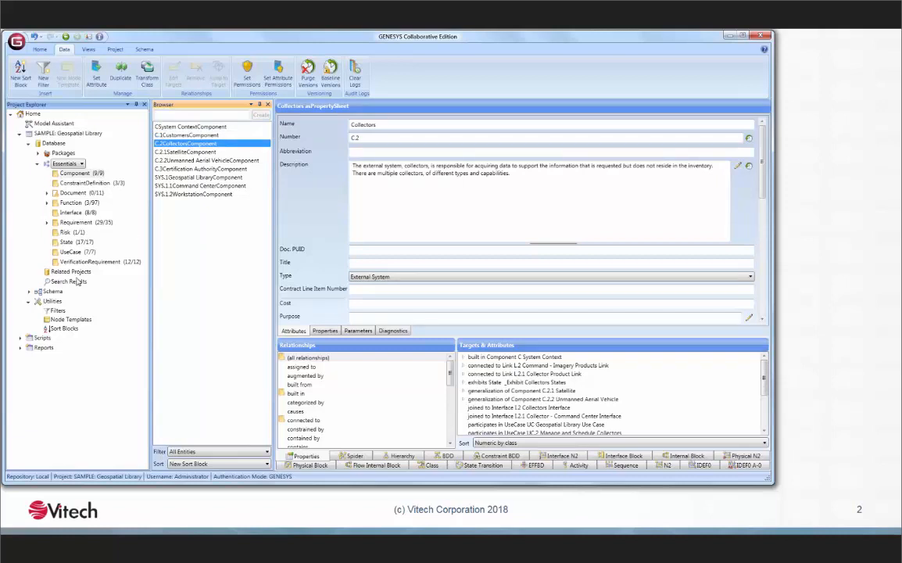
- Insert a Text row after number in New Sort Block's entity representation and clear its default text
left_click(64, 328)
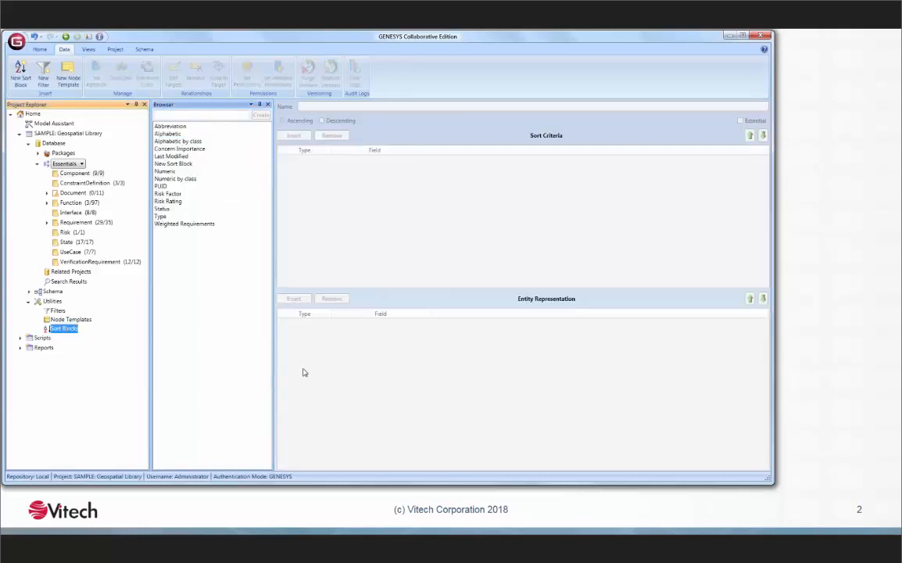
left_click(181, 164)
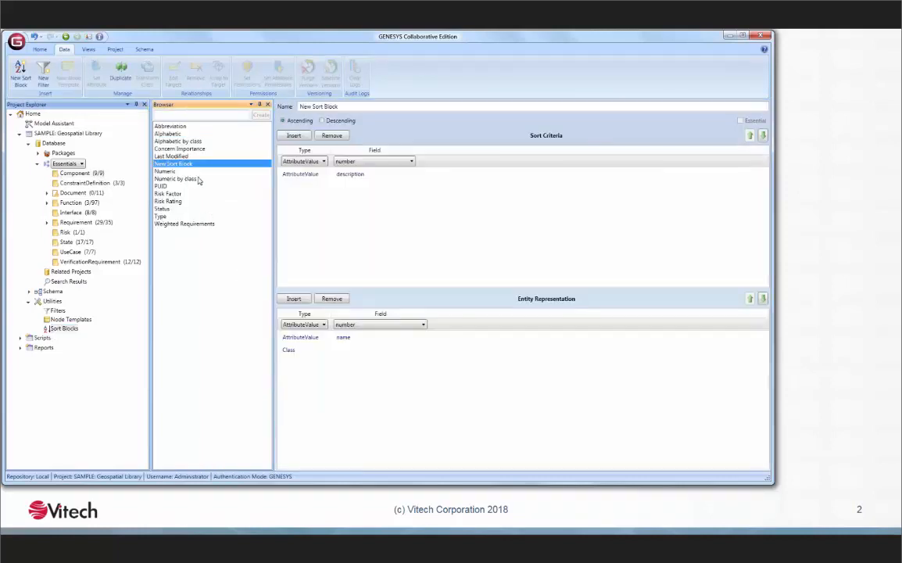
left_click(310, 325)
left_click(381, 305)
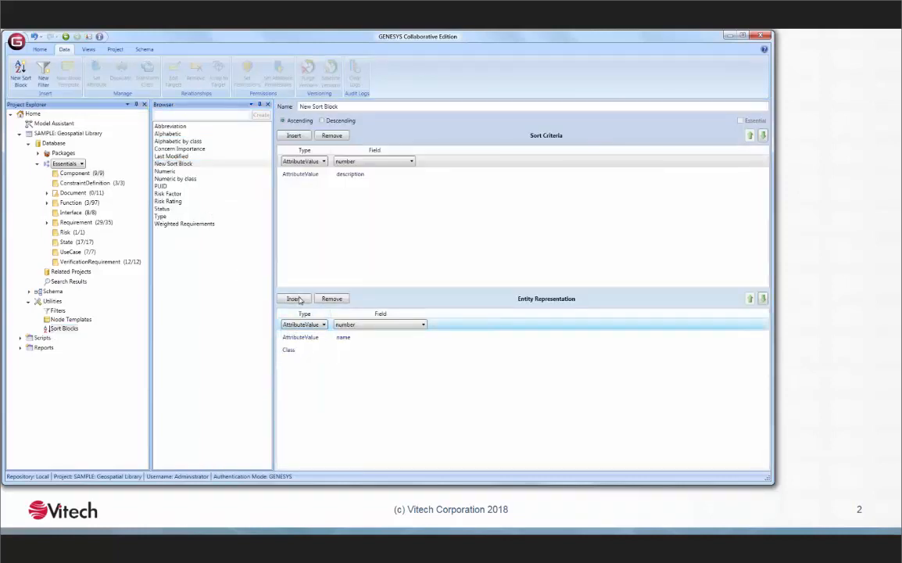
left_click(294, 300)
left_click(322, 337)
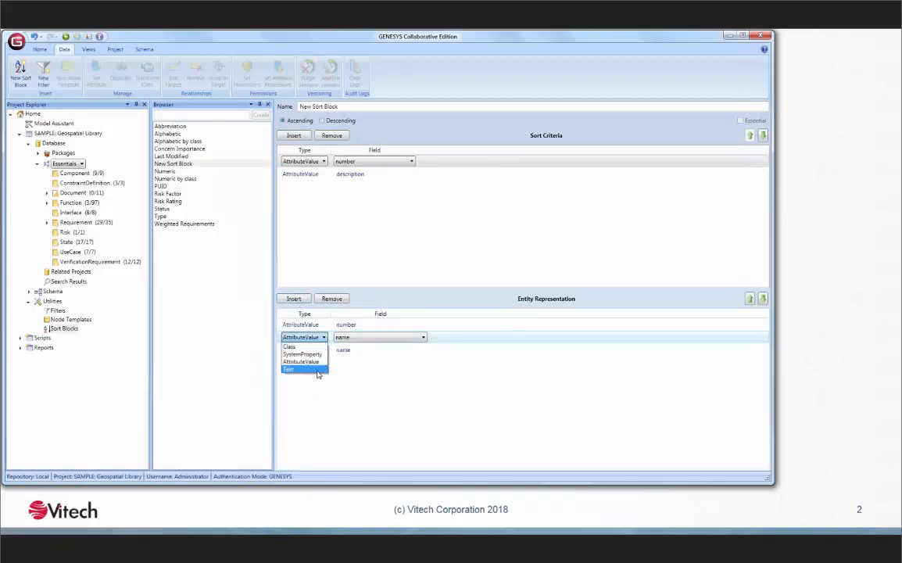
left_click(316, 369)
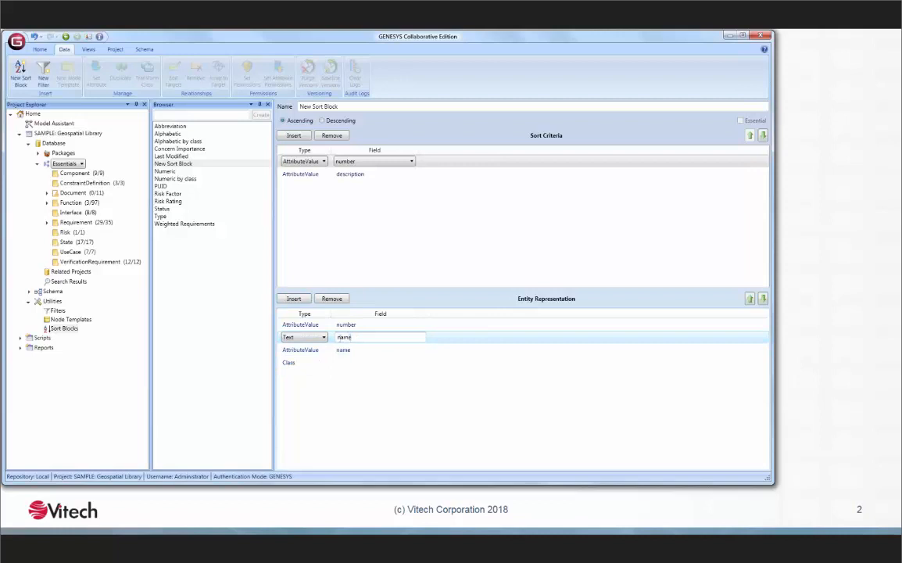
double_click(339, 338)
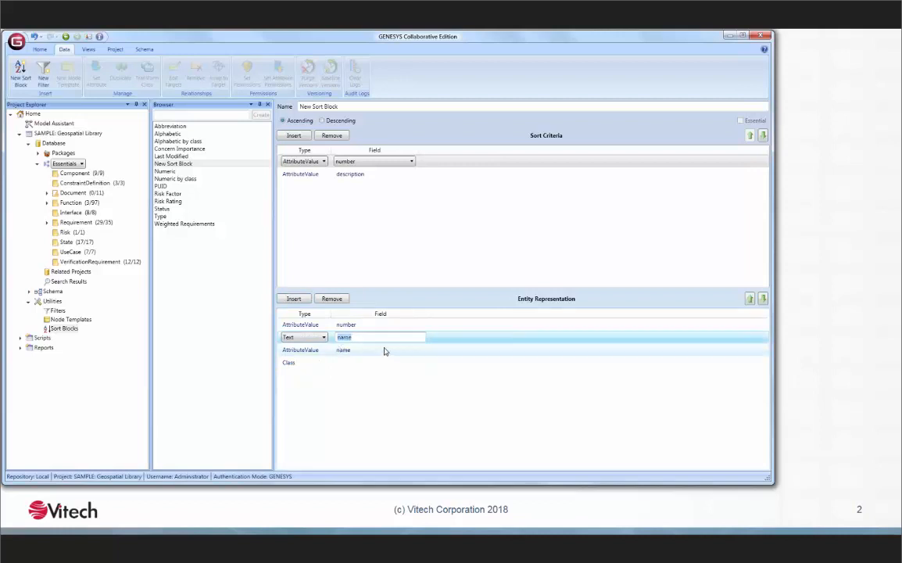
key("BackSpace")
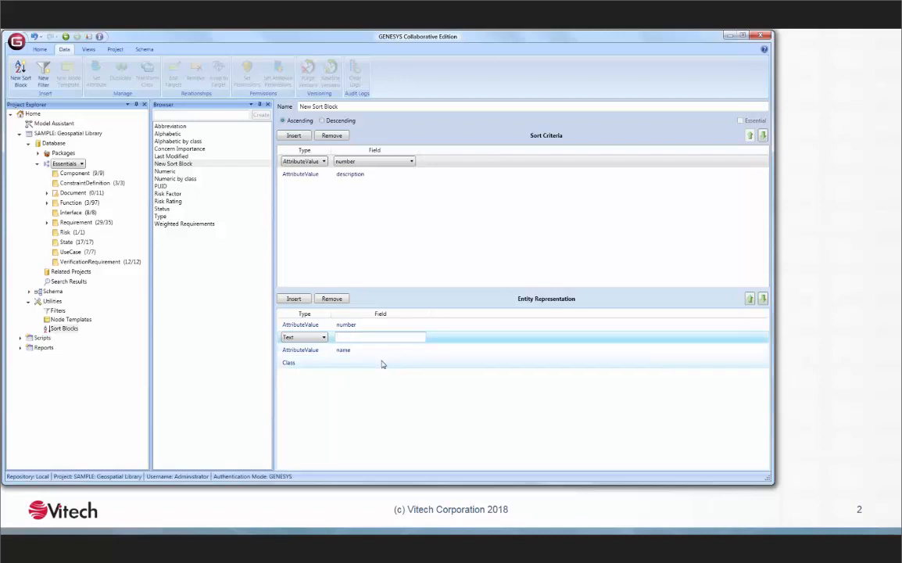
- Insert a blank Text row between name and Class in New Sort Block's entity representation, and check the Component entity labels
left_click(302, 351)
left_click(294, 299)
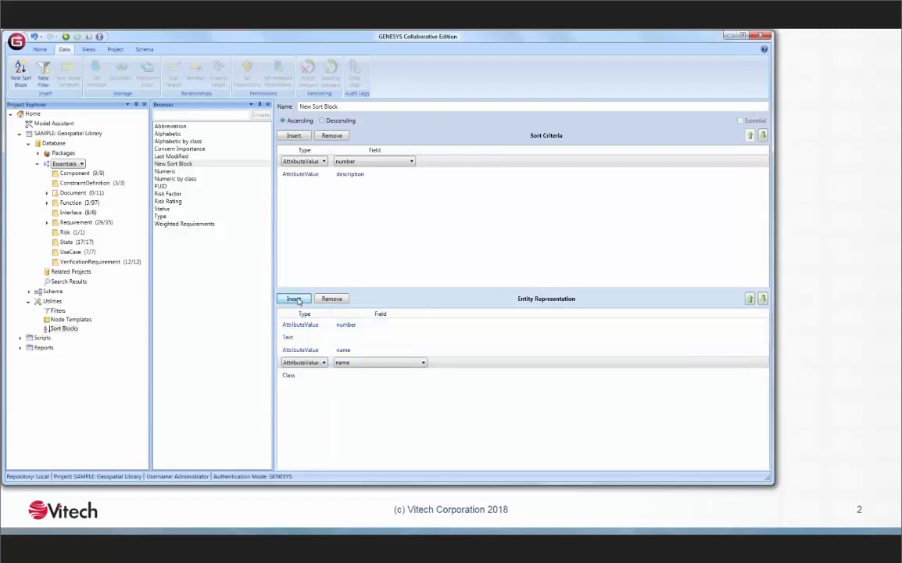
left_click(321, 363)
left_click(304, 395)
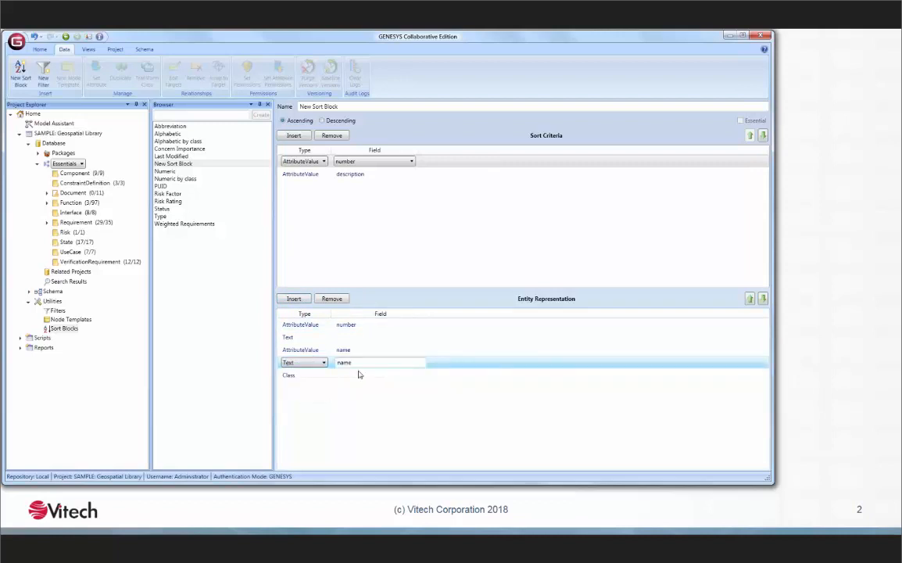
key("BackSpace")
left_click(92, 174)
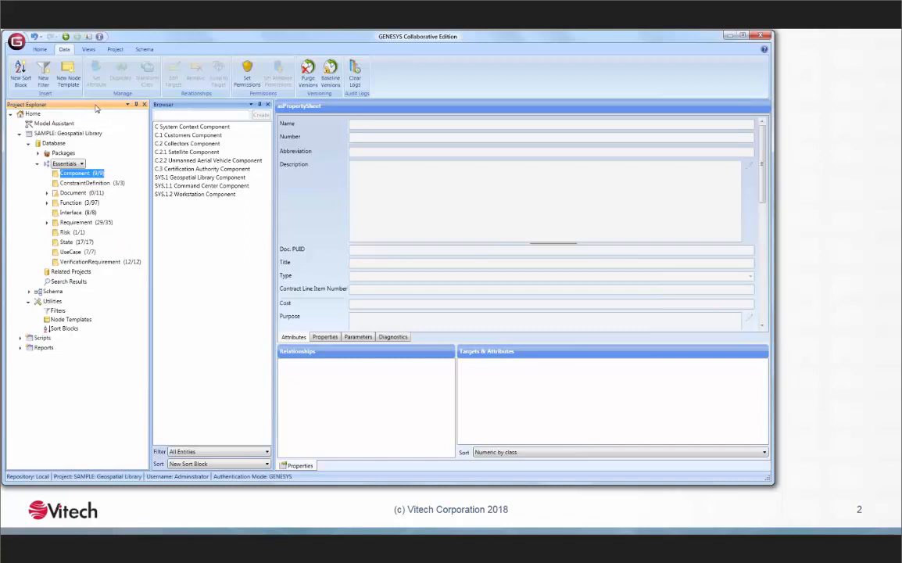
- Try docking the Project Explorer along the top, right and bottom edges, and return it to the left edge
left_click_drag(90, 104, 22, 289)
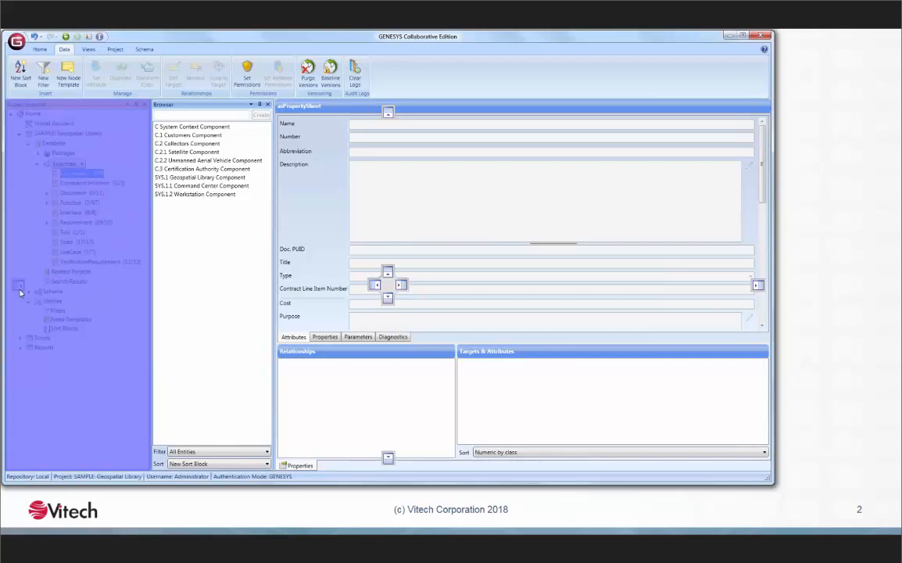
left_click_drag(20, 291, 391, 114)
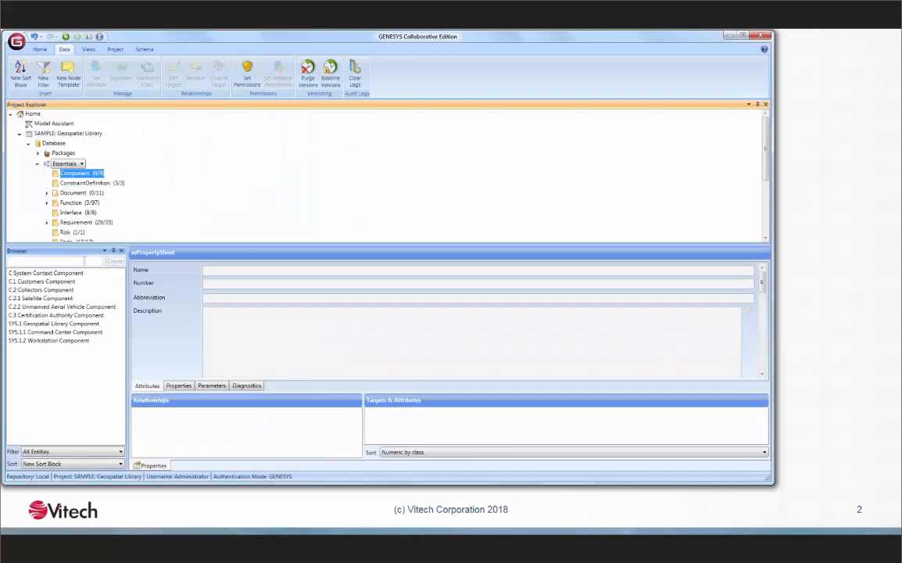
left_click_drag(239, 106, 401, 284)
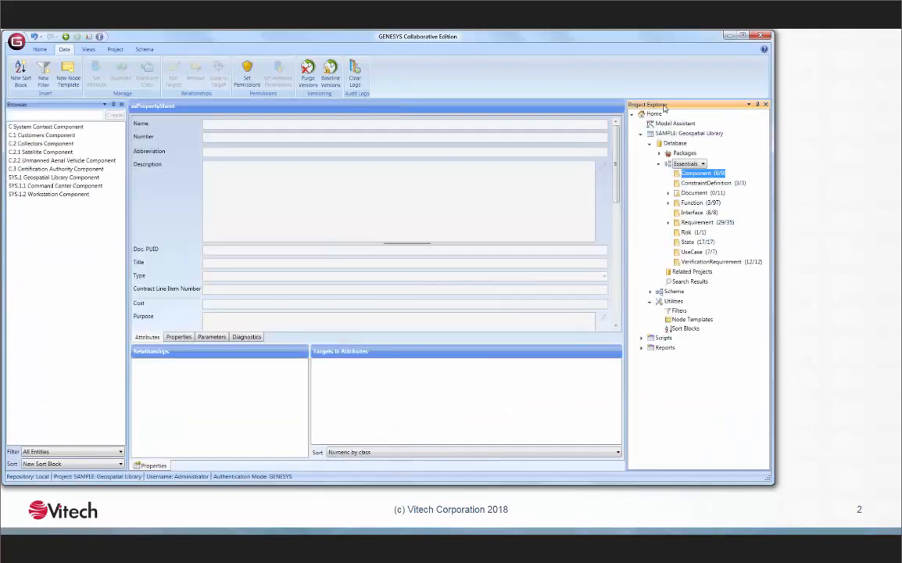
left_click_drag(663, 109, 388, 459)
left_click_drag(399, 273, 18, 284)
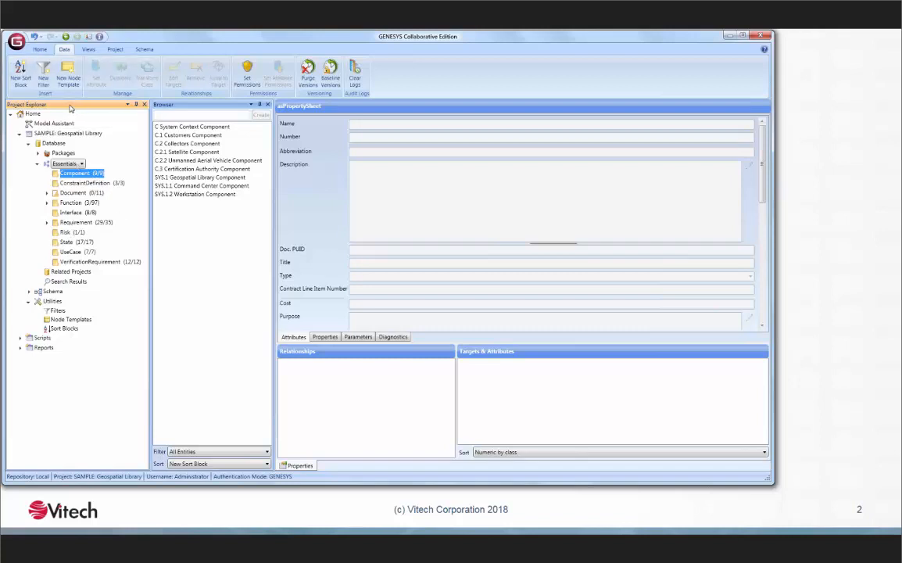
- Dock the Project Explorer between the Browser and the property sheet, and widen it until the class names are readable
left_click_drag(70, 107, 202, 288)
left_click_drag(35, 107, 402, 287)
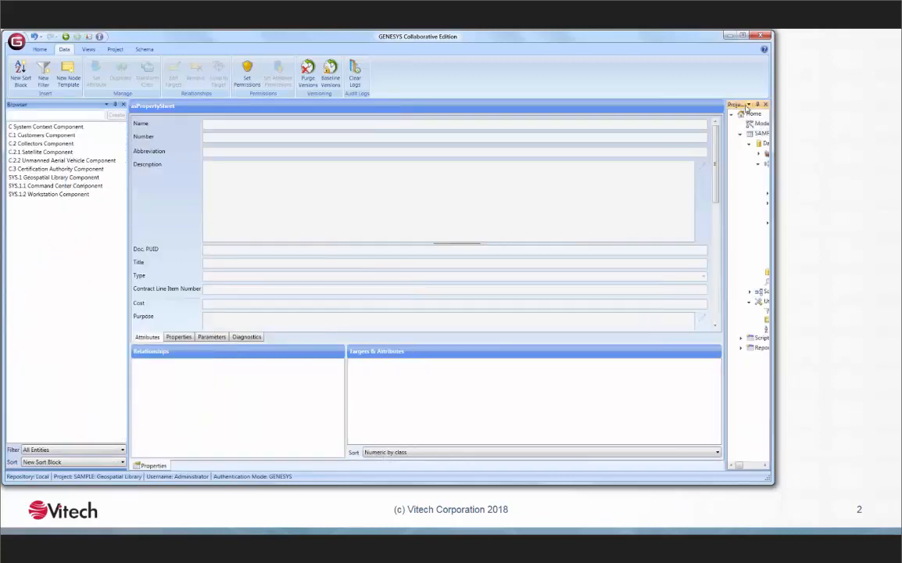
left_click_drag(739, 105, 377, 289)
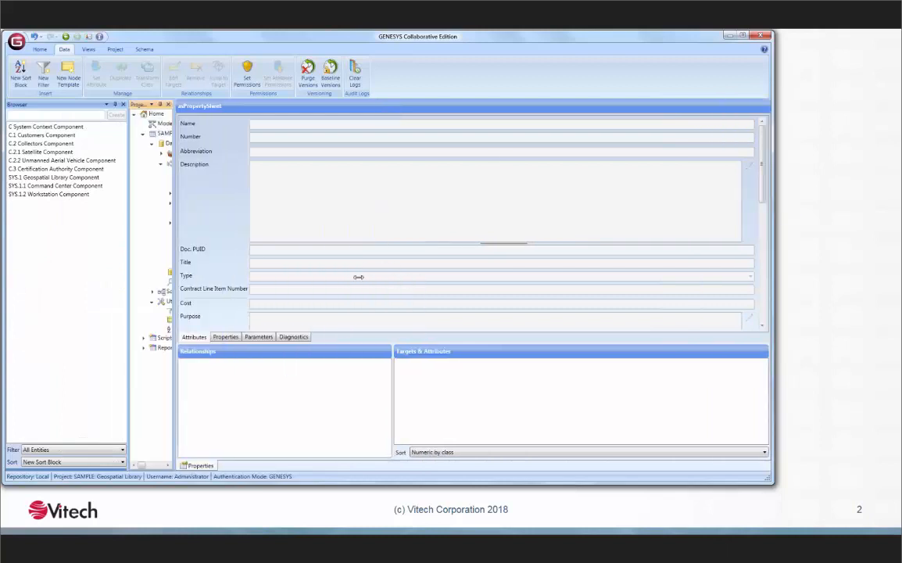
left_click_drag(174, 197, 235, 204)
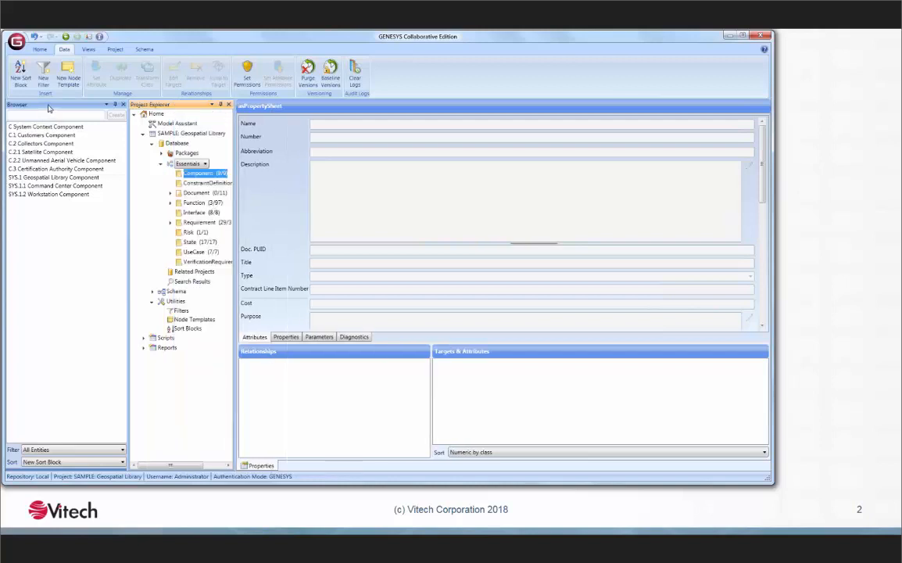
- Float the Browser as an enlarged separate window, and close both the Browser and the Project Explorer
left_click_drag(49, 110, 618, 81)
left_click_drag(643, 186, 763, 409)
left_click_drag(647, 76, 552, 87)
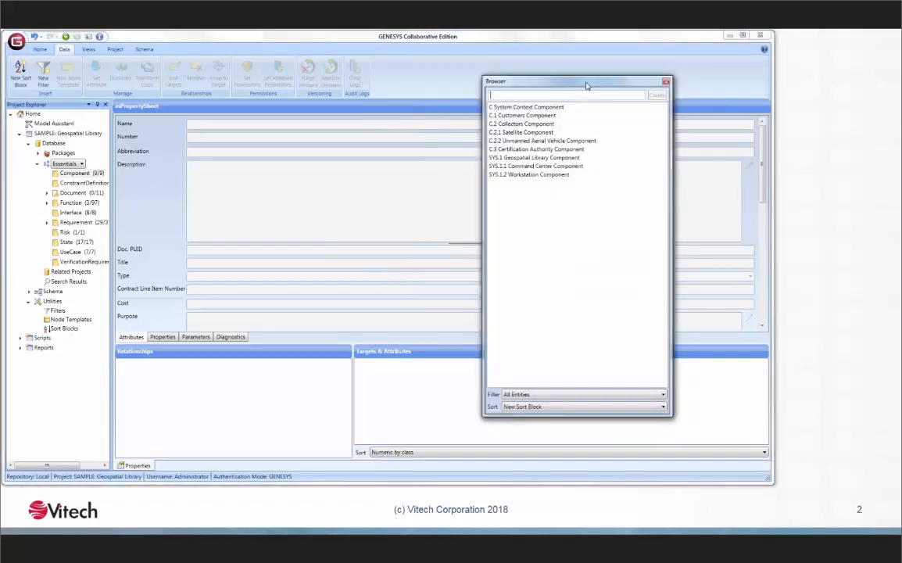
left_click(665, 82)
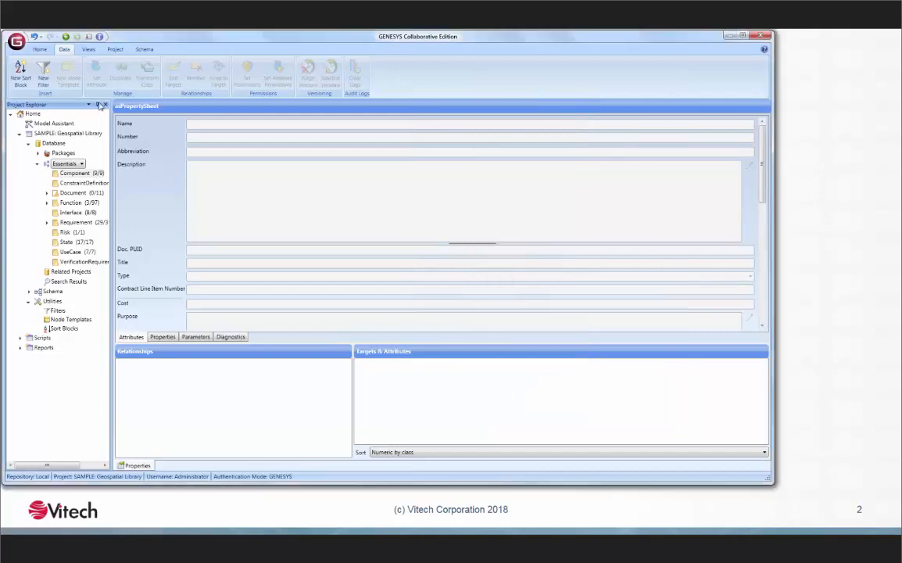
left_click(96, 104)
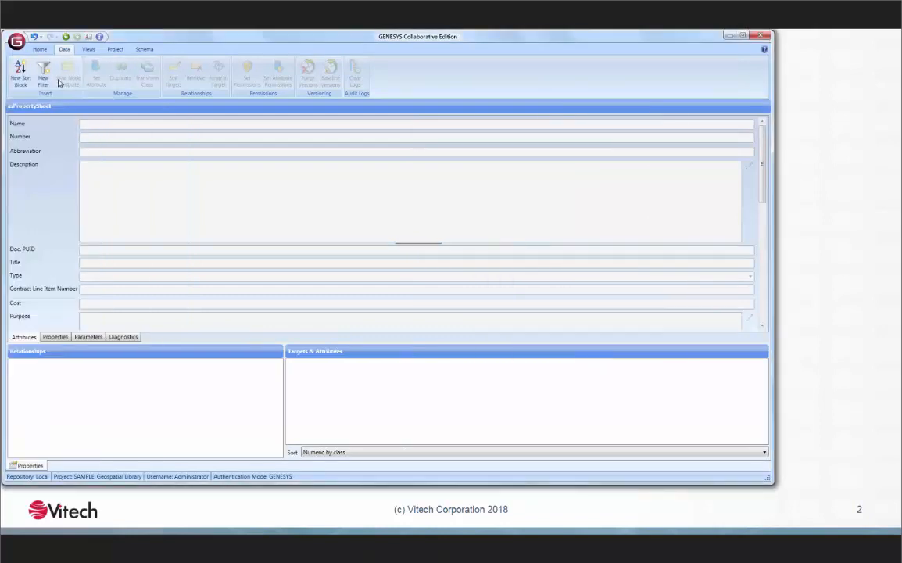
- Show the Browser and Project Explorer again, and dock the Project Explorer at the left edge beside the Browser
left_click(40, 48)
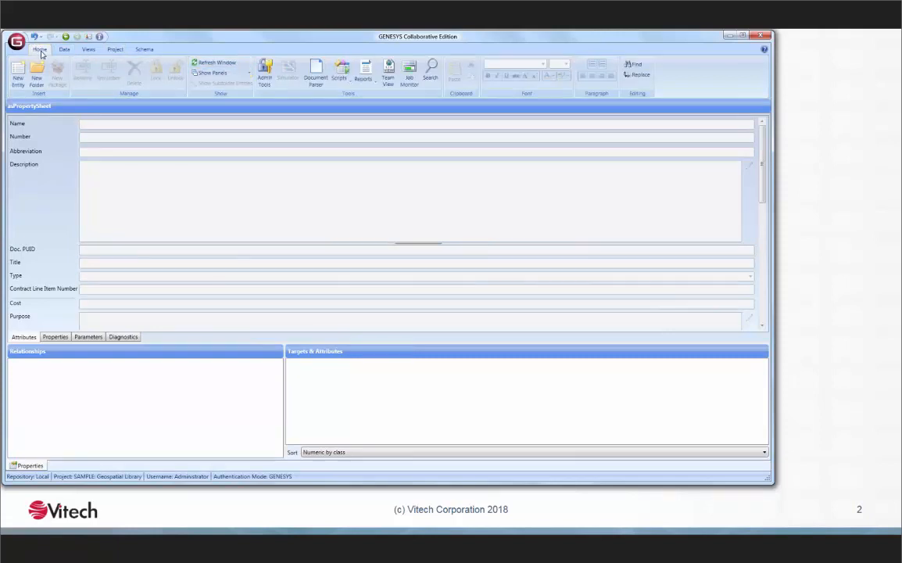
left_click(218, 72)
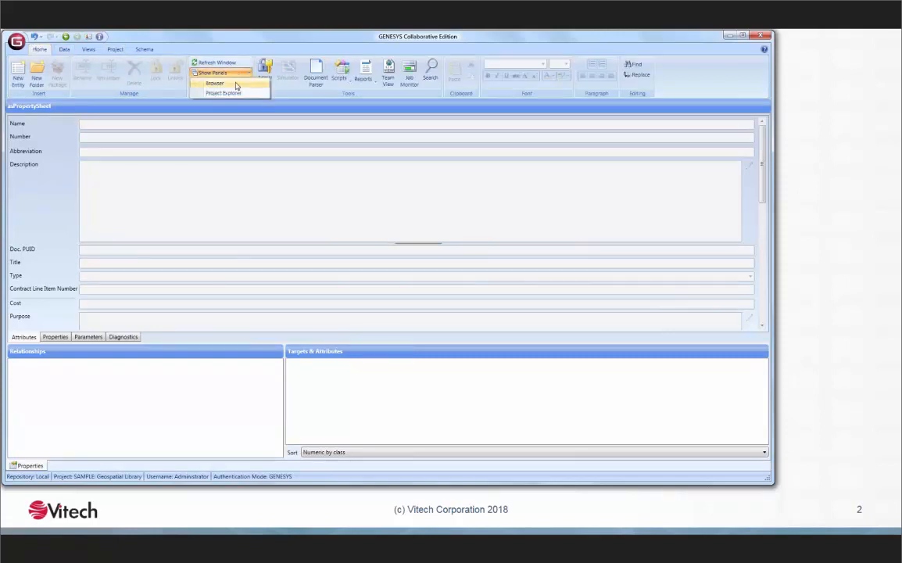
left_click(215, 82)
left_click(234, 75)
left_click(213, 88)
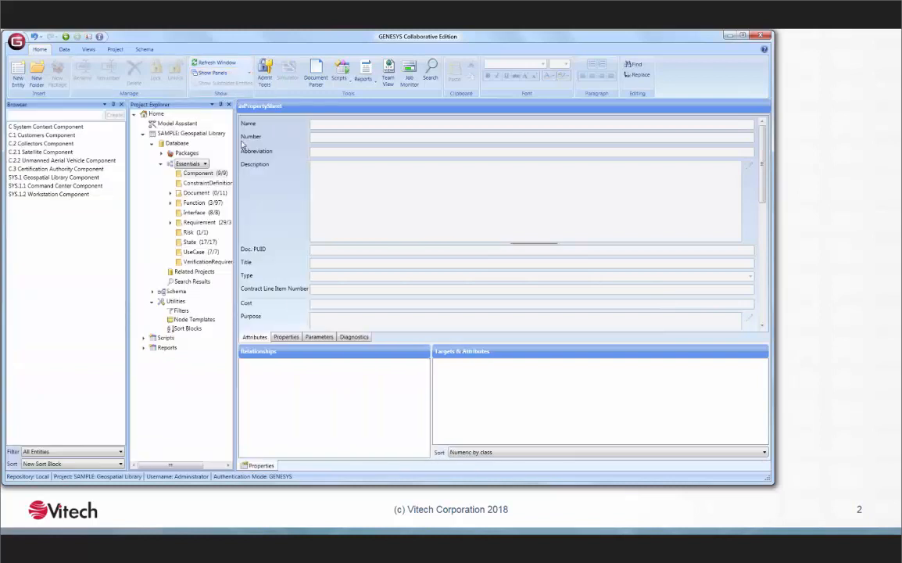
left_click_drag(179, 110, 19, 256)
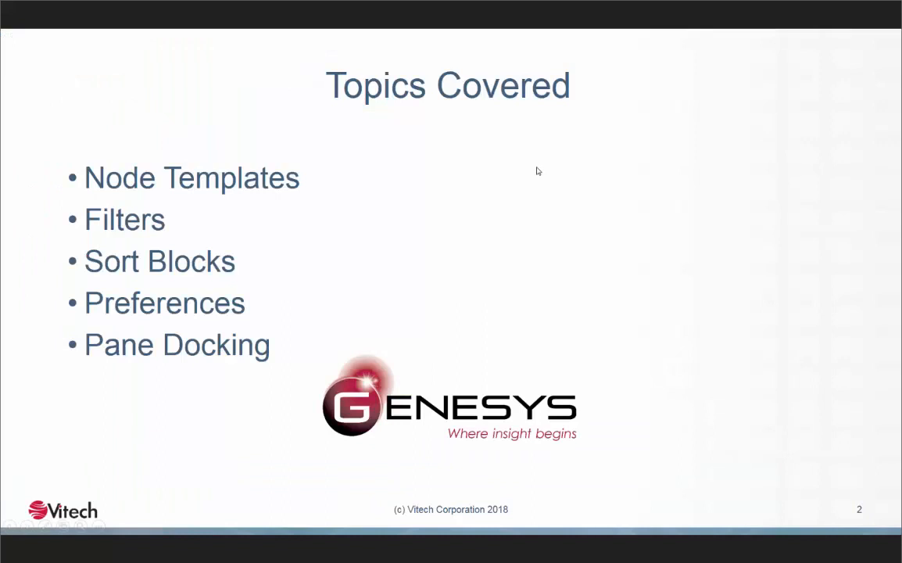
left_click(537, 170)
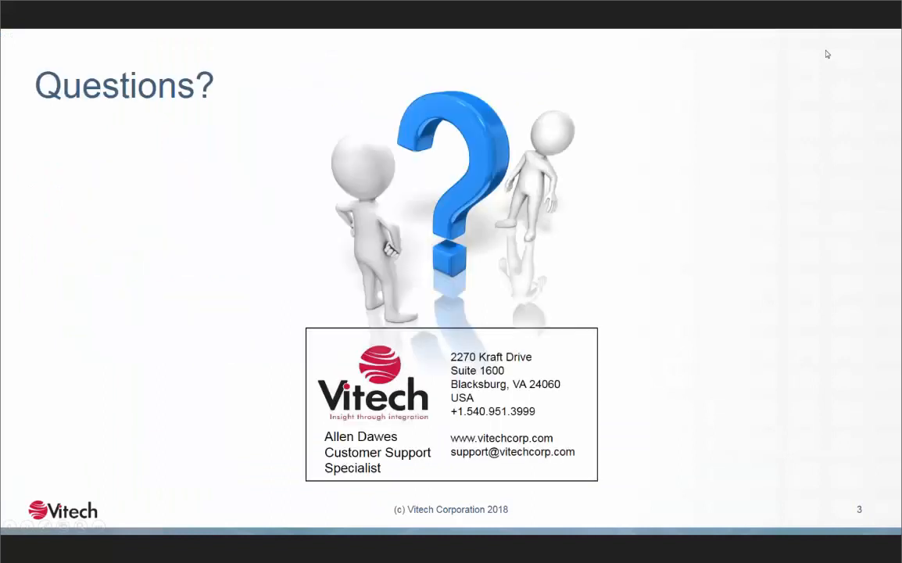
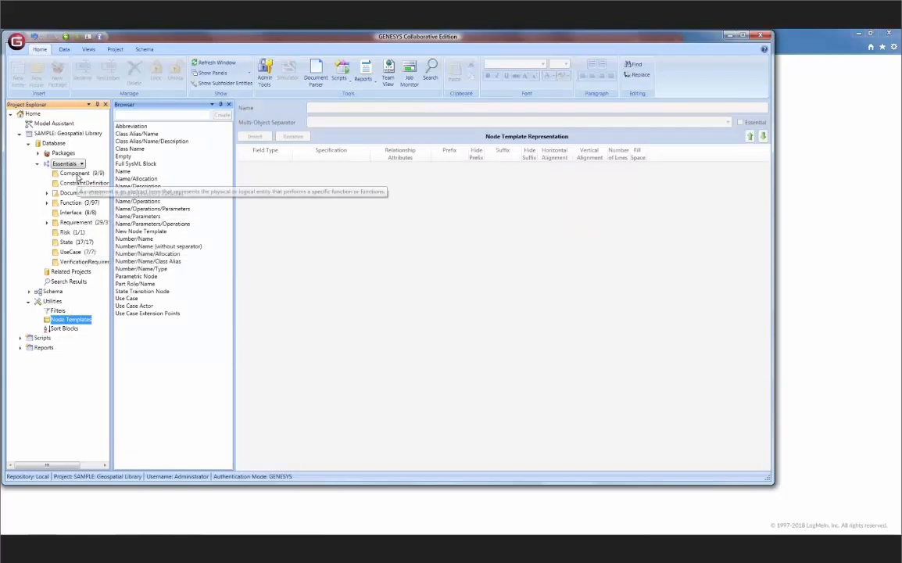
- Set the Entity row's prefix in New Node Template to "Entity:" with Hide Prefix enabled, and select the built from relationship row
left_click(76, 173)
left_click(68, 320)
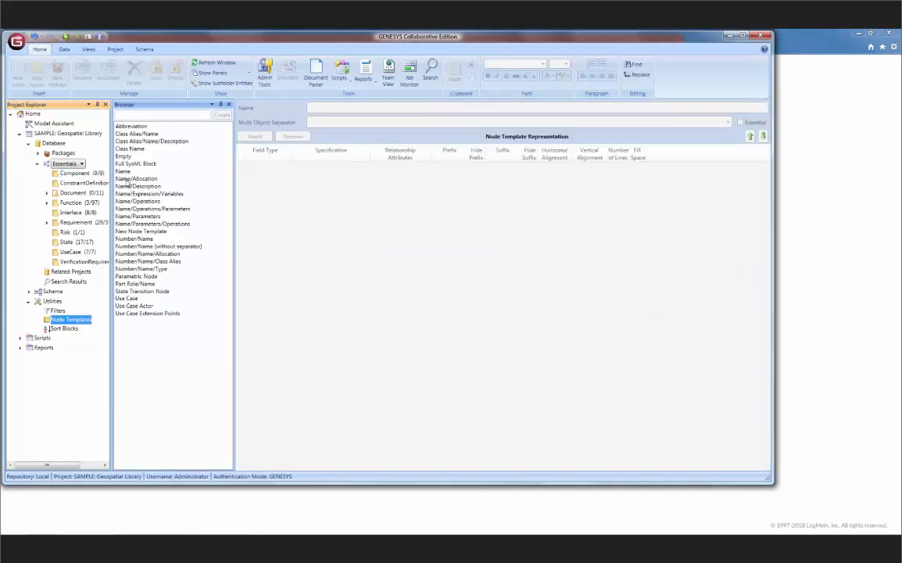
left_click(131, 231)
left_click(441, 168)
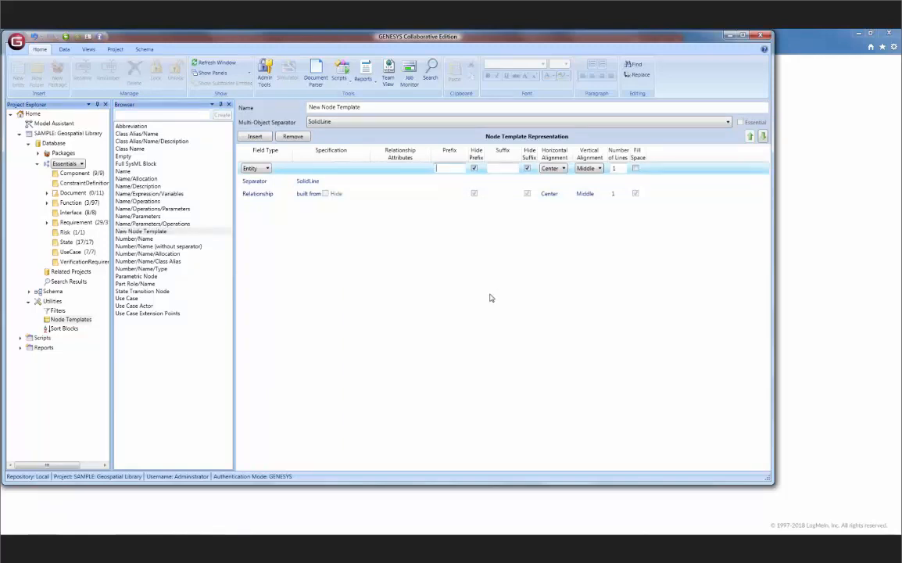
type("Entity:")
left_click(474, 168)
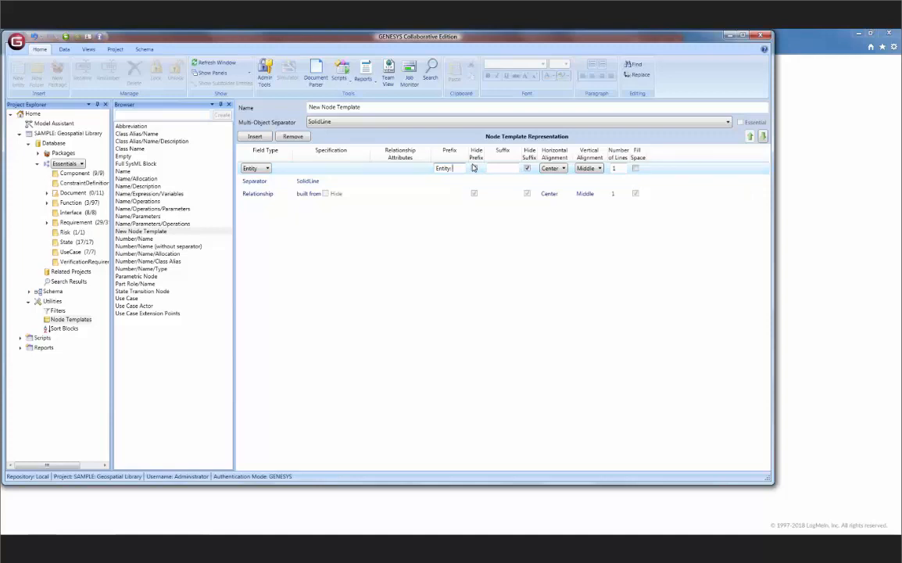
left_click(474, 168)
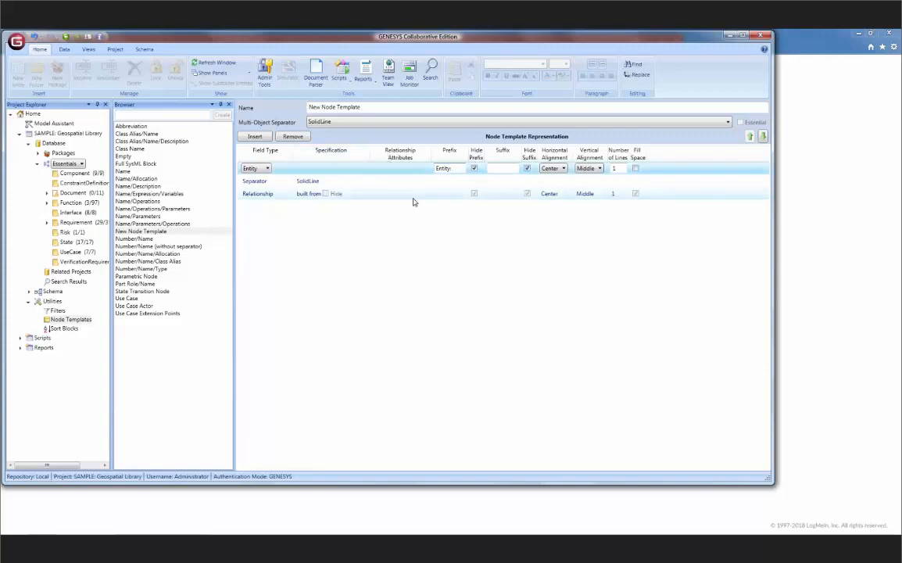
left_click(263, 193)
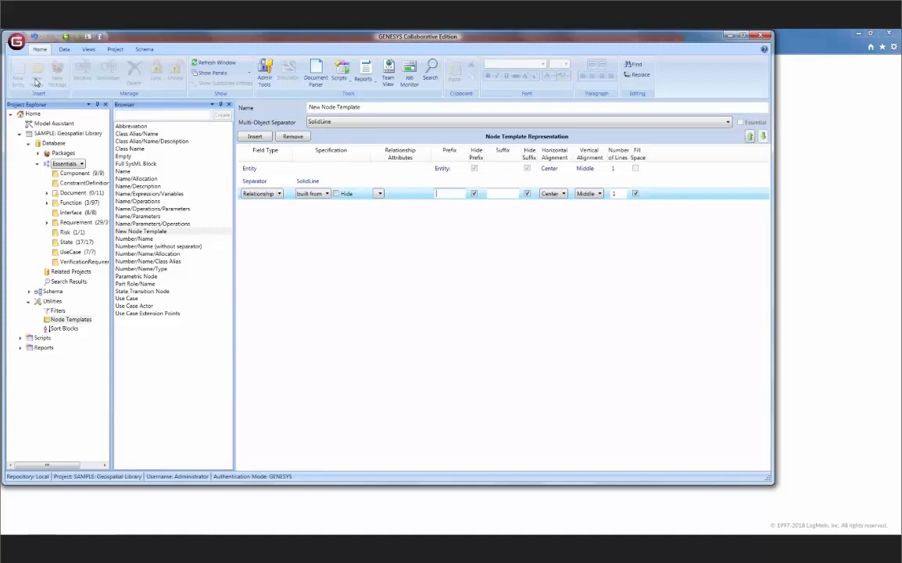
- Compare the Initial Explorer Selection choices in the General user preferences with the database's facility list, keeping Essentials in both
left_click(16, 41)
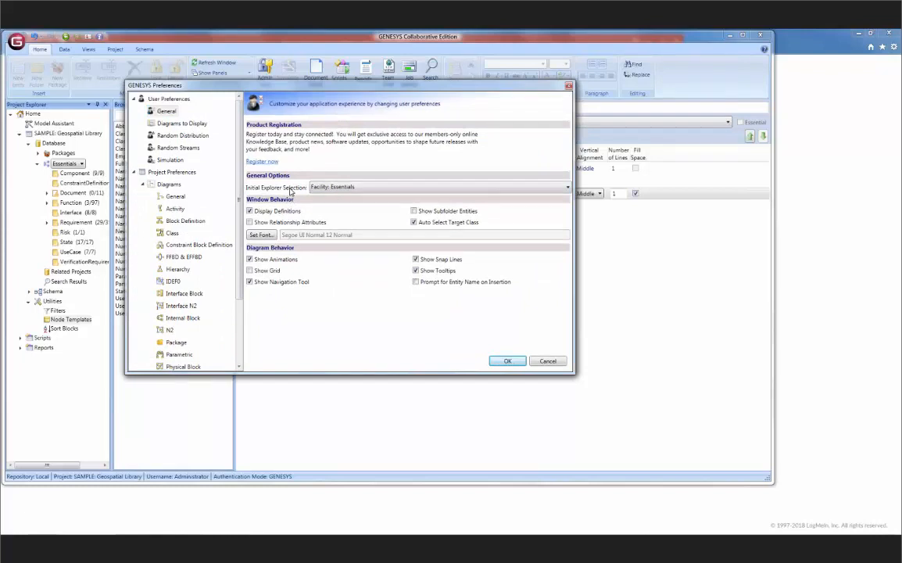
left_click(553, 189)
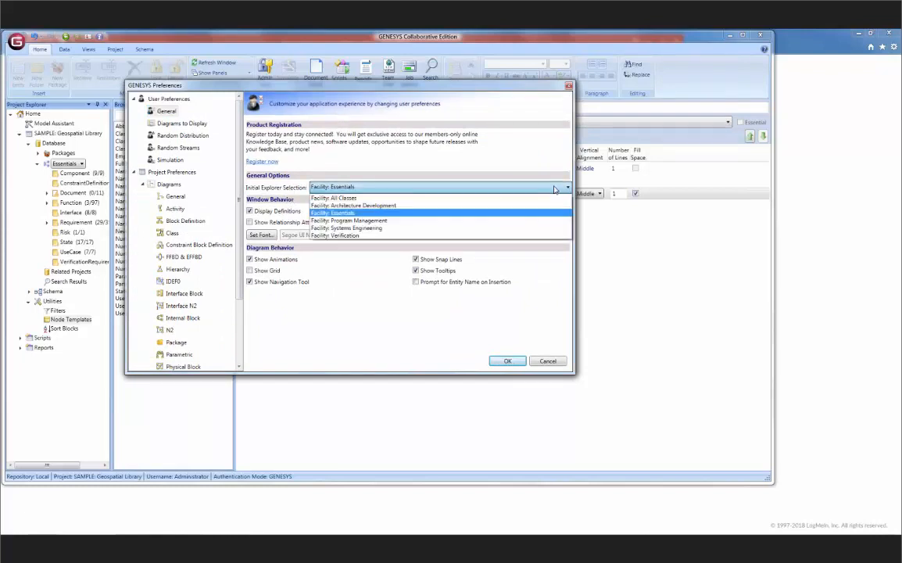
left_click(222, 82)
left_click_drag(243, 89, 414, 97)
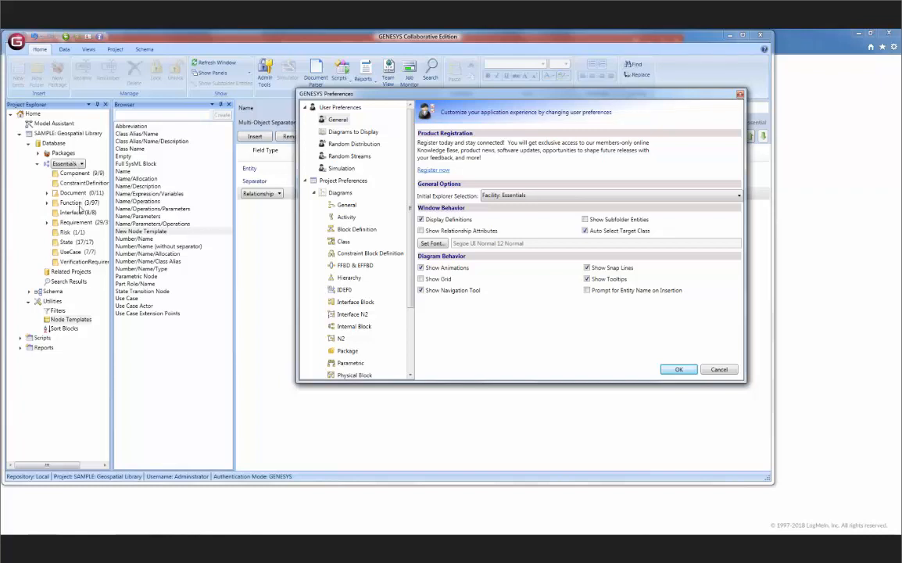
left_click(525, 196)
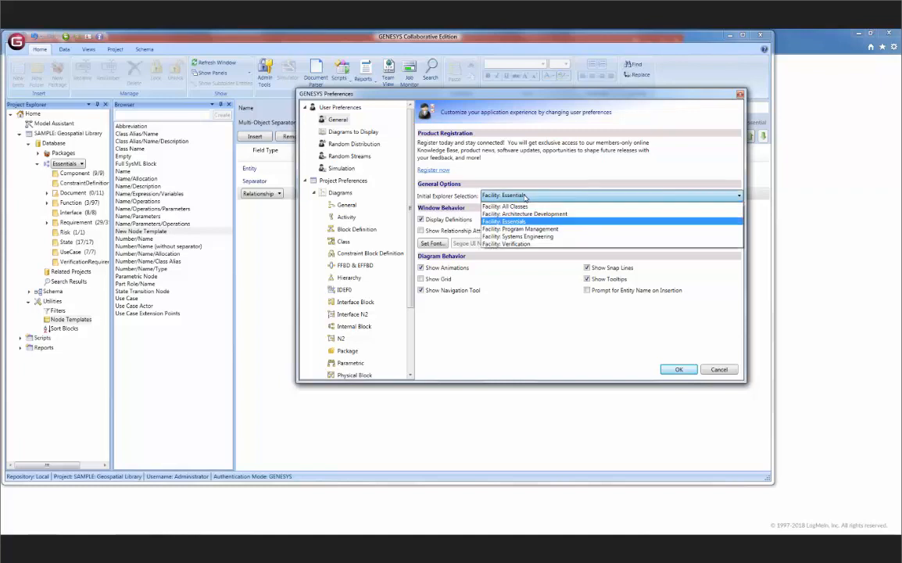
left_click(474, 178)
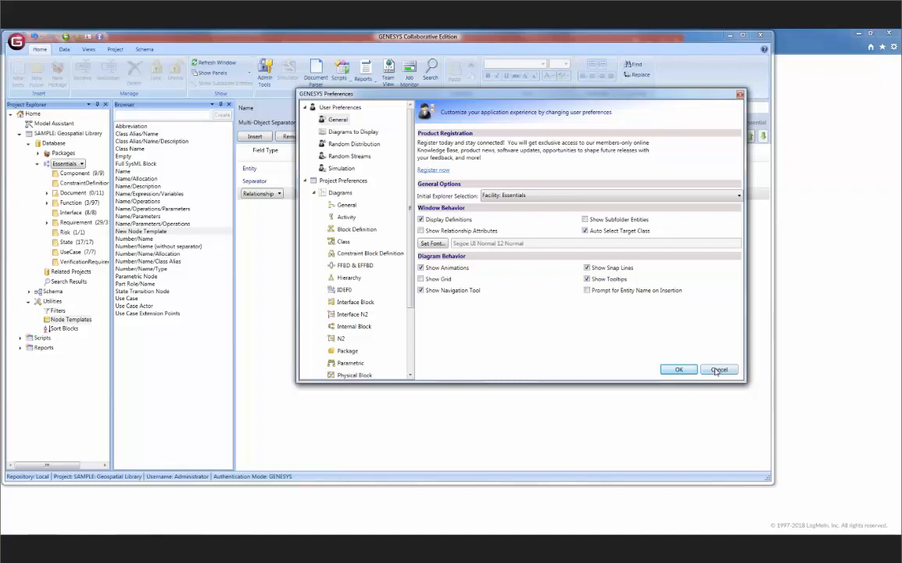
left_click(678, 369)
left_click(68, 163)
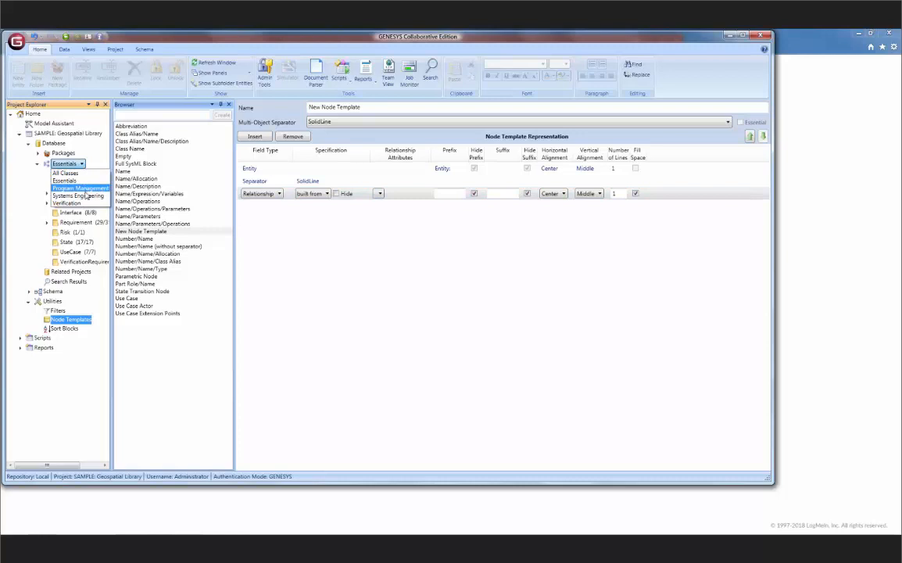
left_click(66, 181)
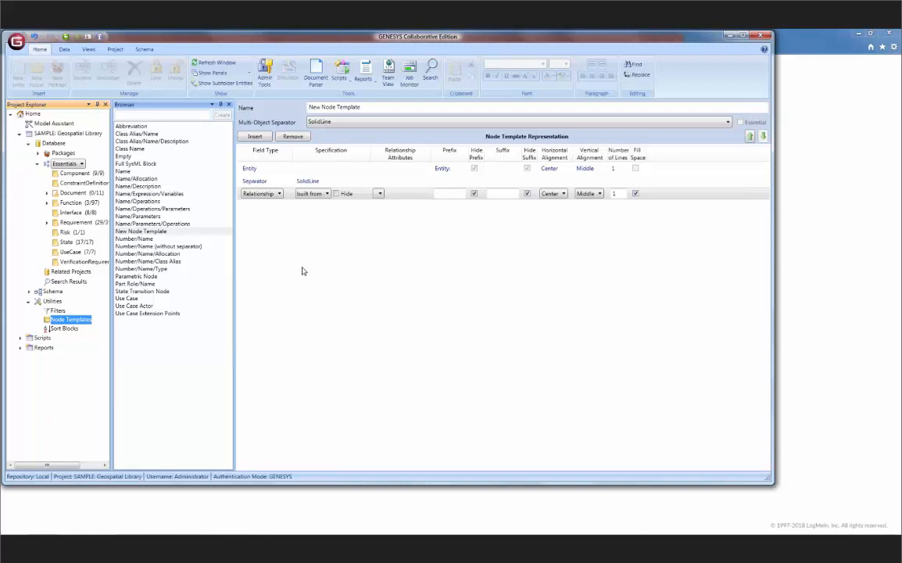
- Open the export options for the SAMPLE: Geospatial Library project and enlarge the dialog
left_click(16, 43)
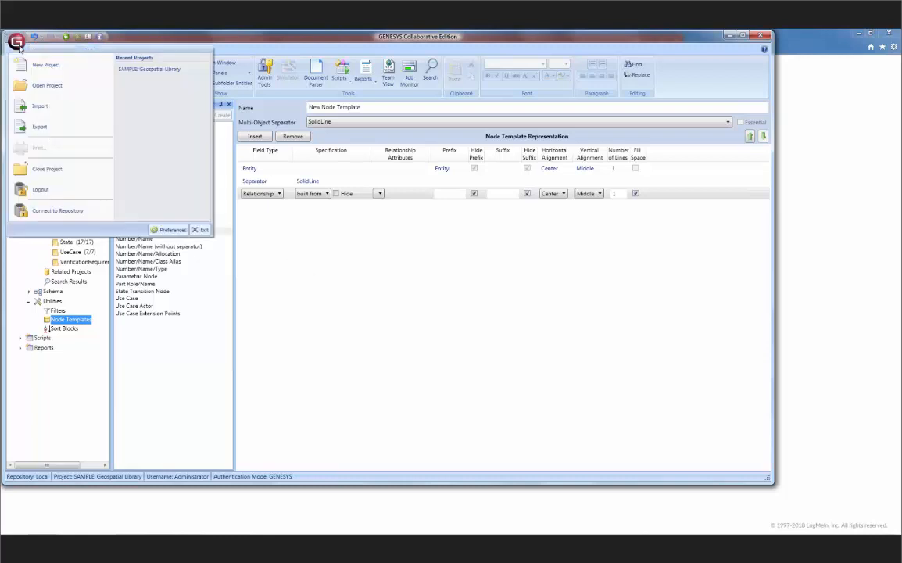
left_click(19, 45)
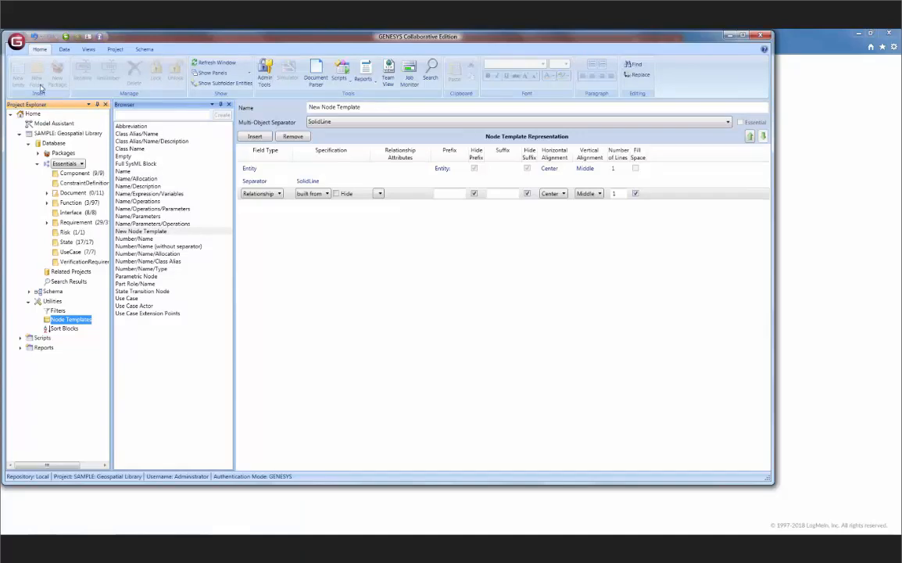
left_click(16, 43)
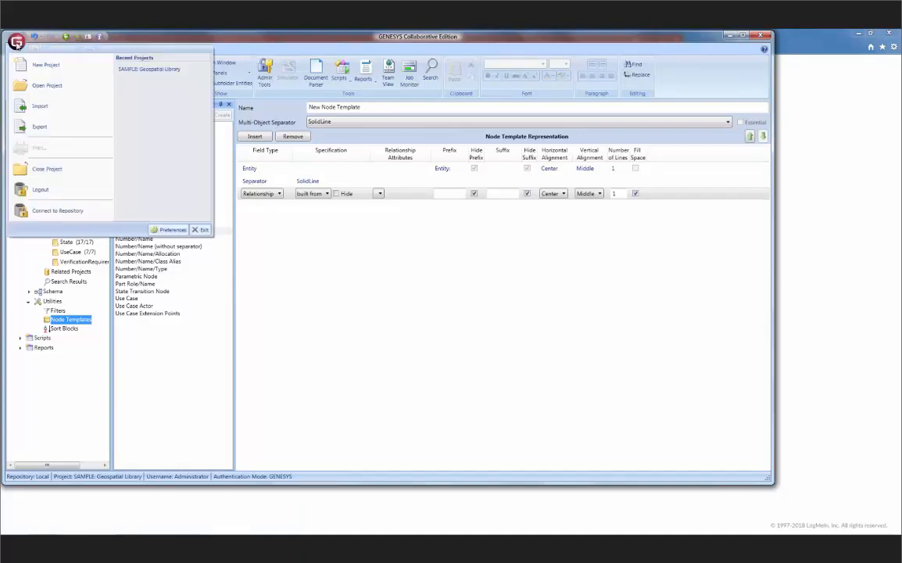
left_click(49, 128)
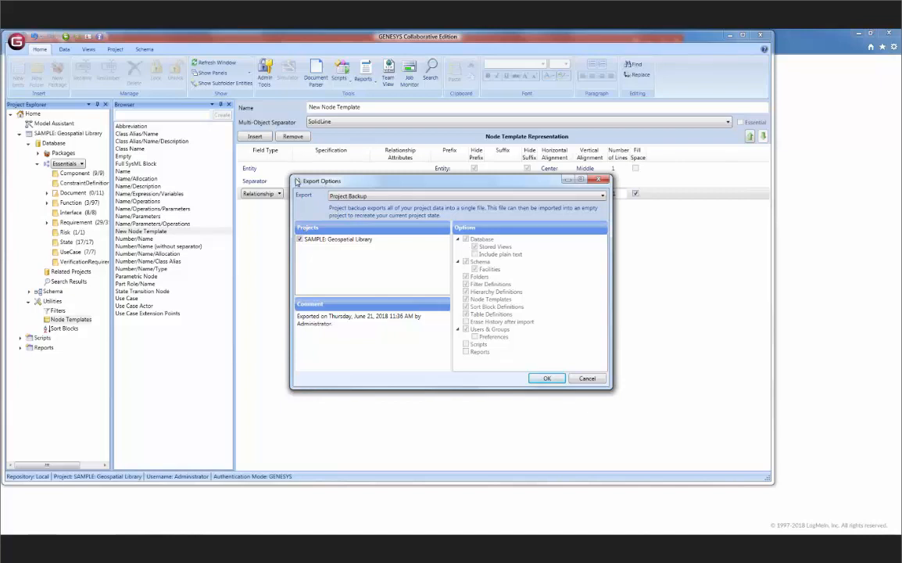
left_click_drag(289, 177, 202, 87)
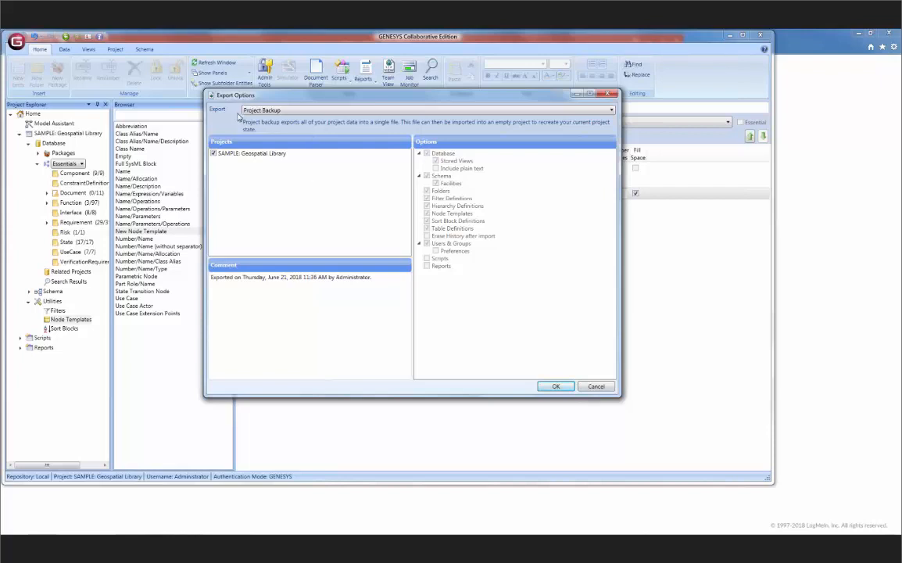
- Choose the Advanced Options export with Node Templates and Sort Block Definitions included, and close the dialog without exporting
left_click(261, 110)
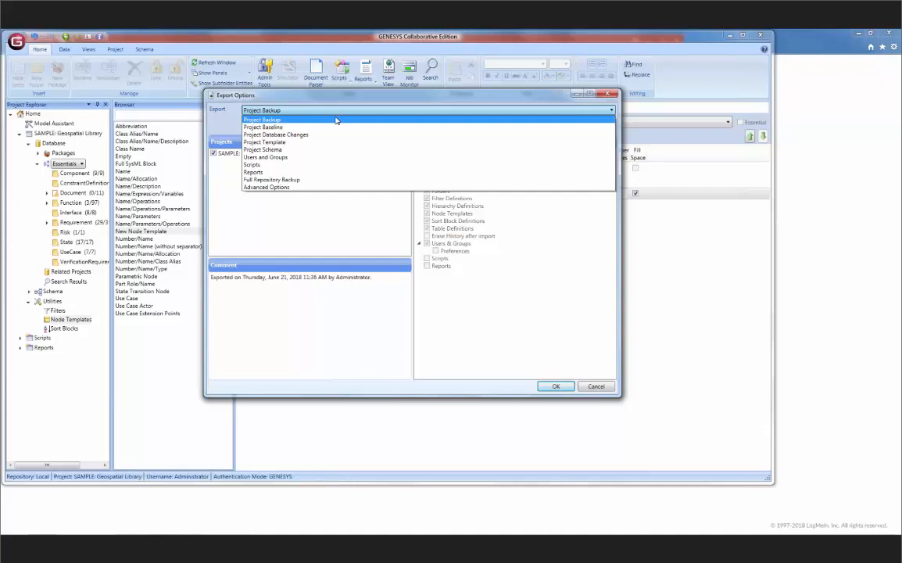
left_click(278, 187)
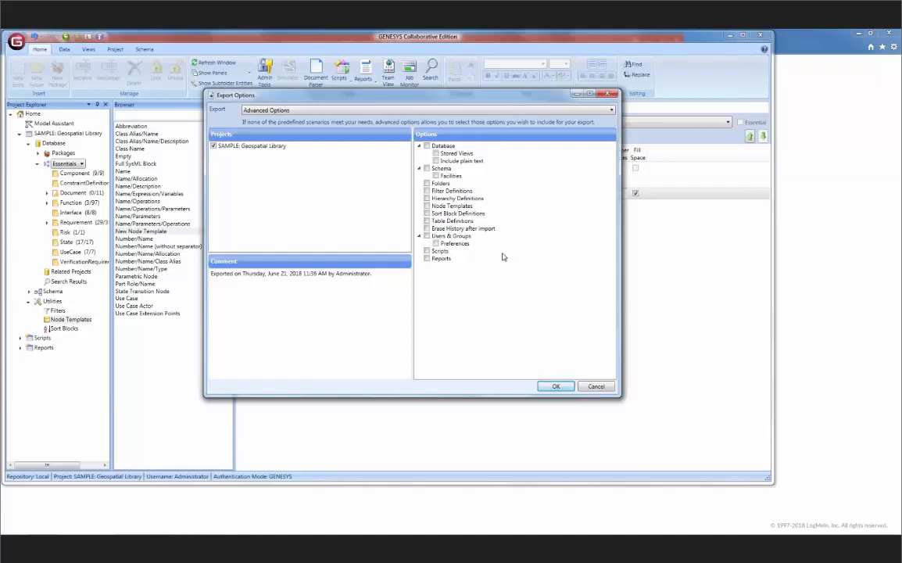
left_click(427, 206)
left_click(426, 213)
left_click(608, 94)
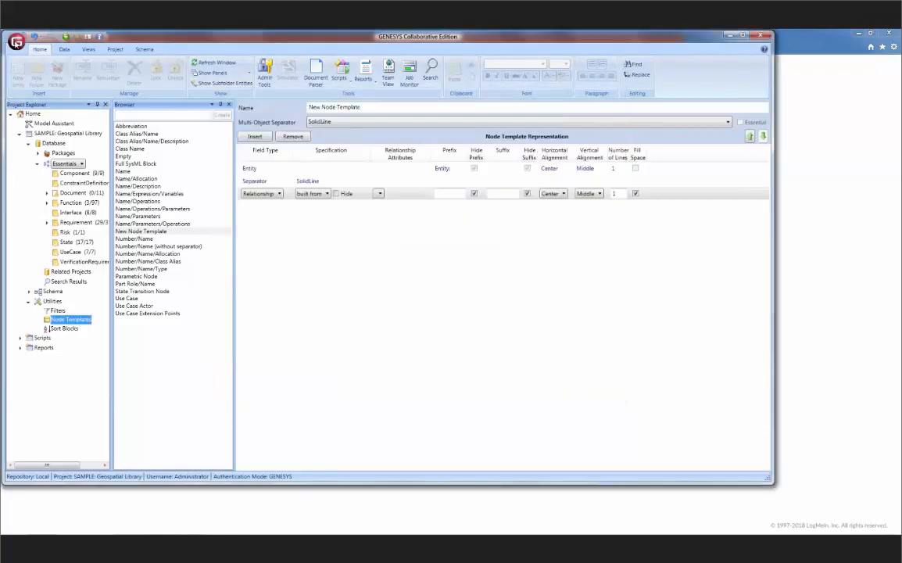
- Start an import of Fast Food Sample.gnsx from the Project Samples folder
left_click(17, 41)
left_click(52, 109)
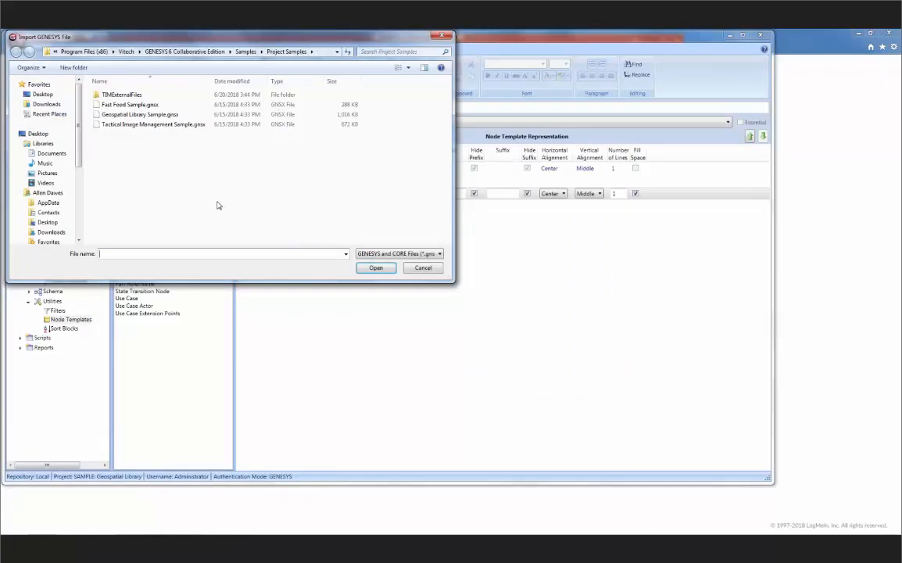
left_click_drag(160, 39, 318, 134)
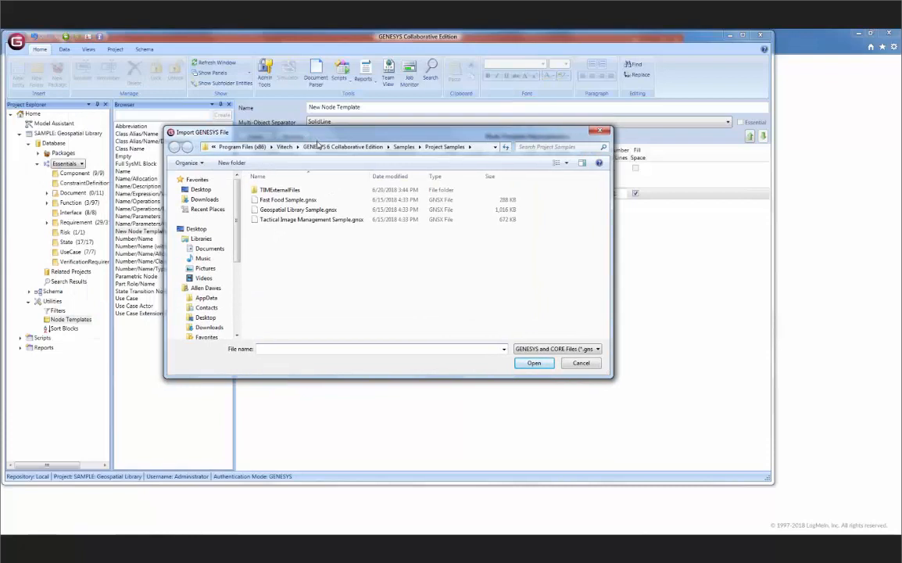
left_click(287, 200)
double_click(288, 200)
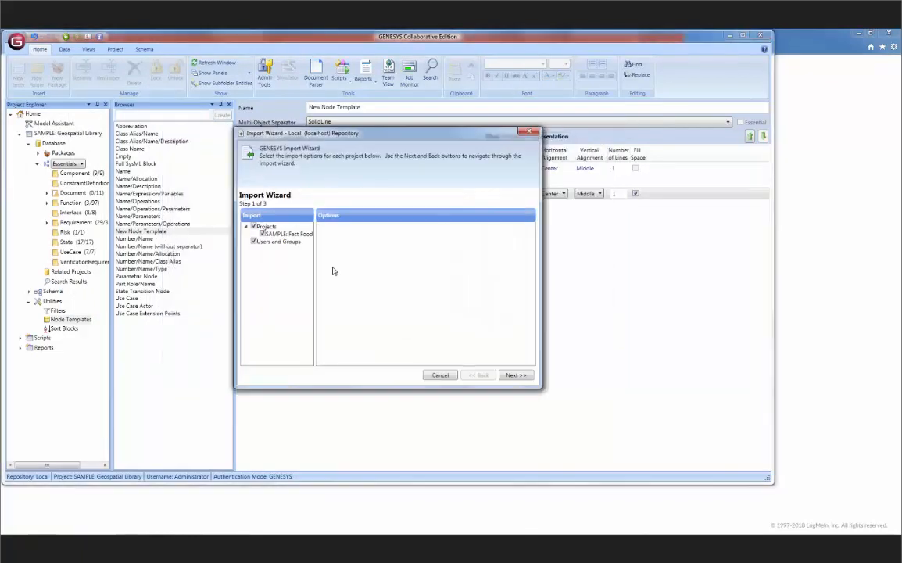
- Review the Import Wizard's contents and project destination choices for SAMPLE: Fast Food, and close the wizard without importing
left_click(286, 234)
left_click(288, 243)
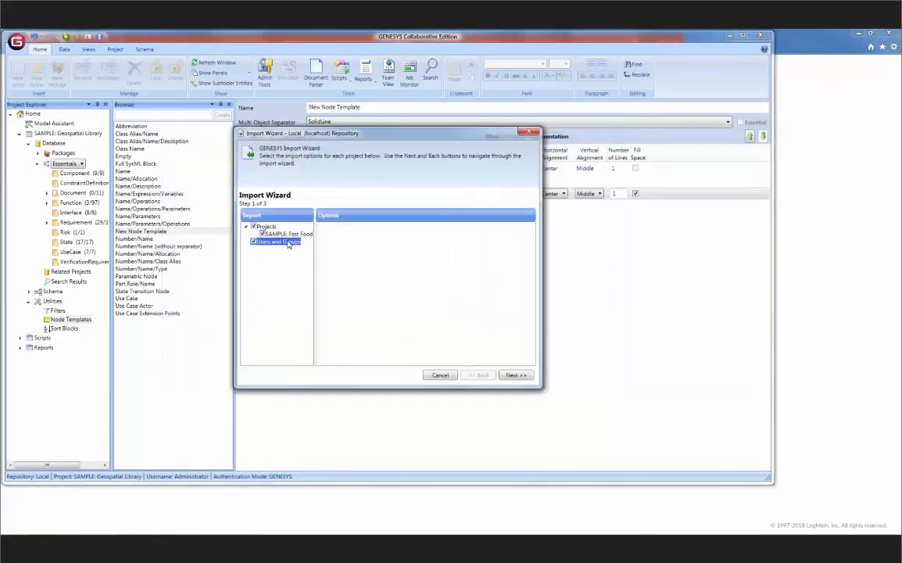
left_click(512, 375)
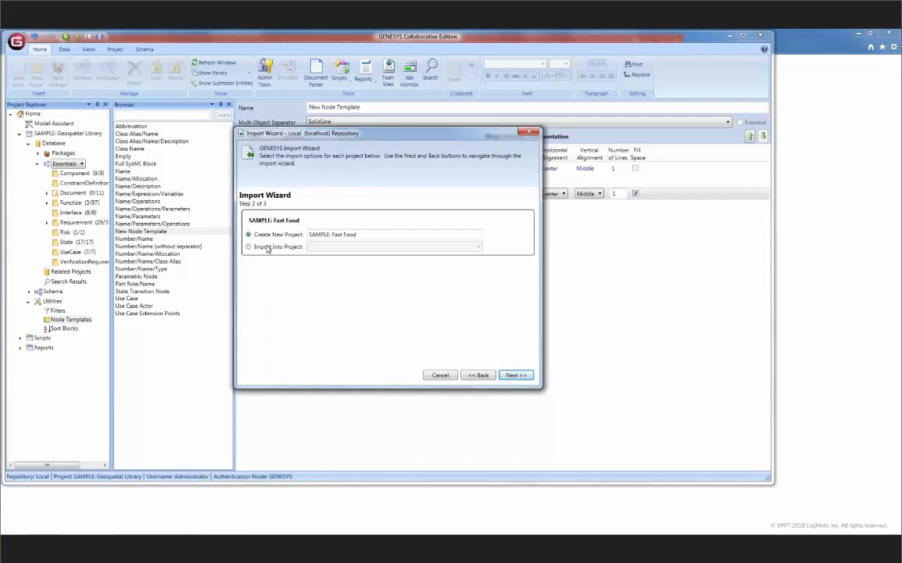
left_click(531, 132)
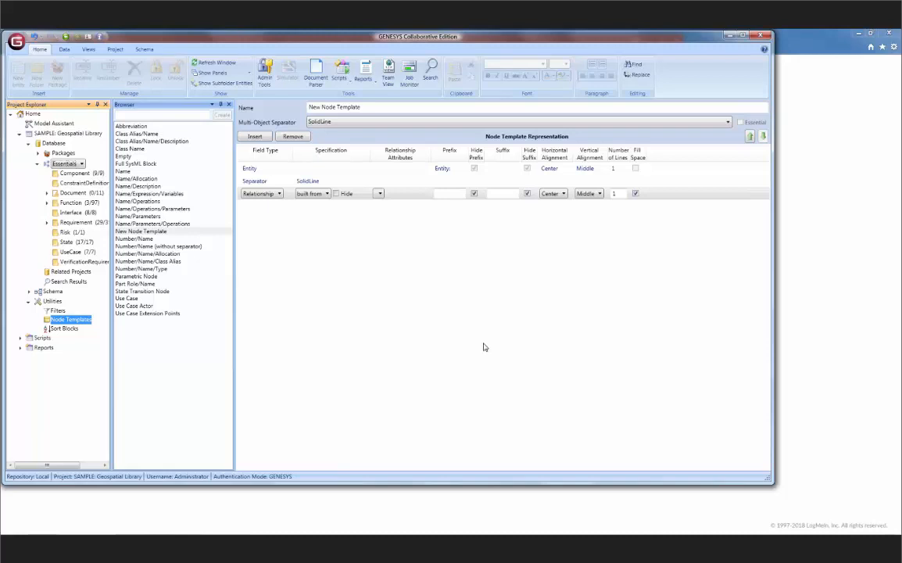
- Switch to the TailoringYourExperienceWebinarSlides presentation in PowerPoint
key("alt")
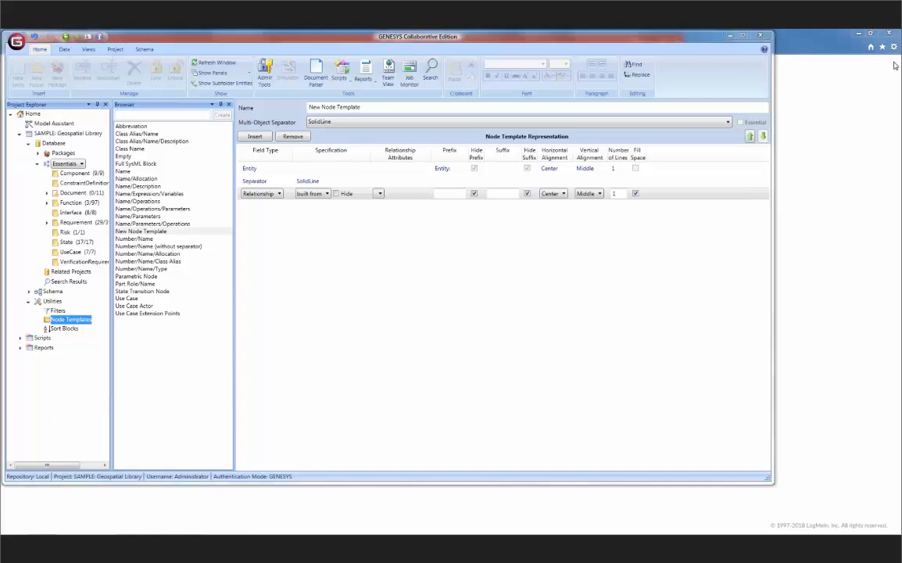
key("alt+Tab")
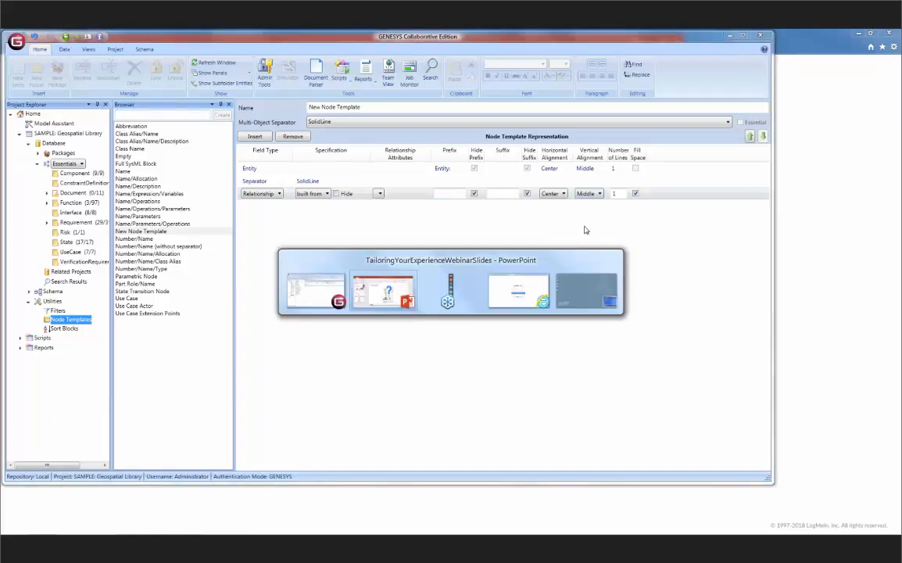
key("Tab")
key("Tab")
key("Tab")
key("Tab")
key("Tab")
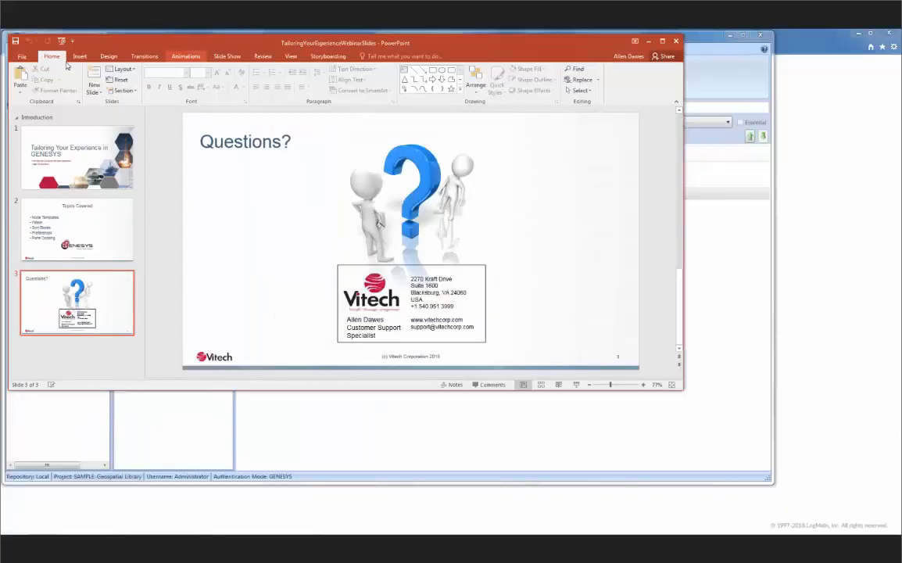
- Start the slide show from the beginning and advance to the Questions? slide
left_click(59, 39)
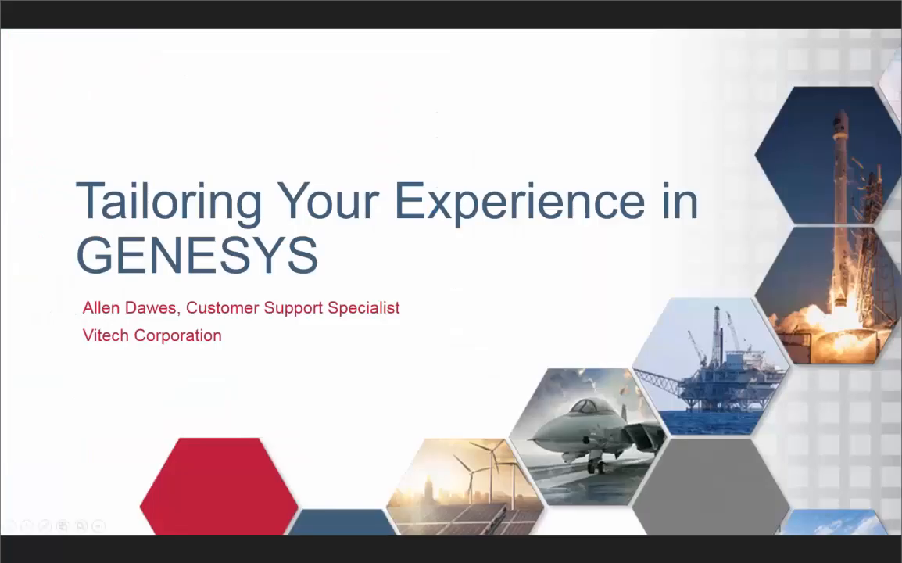
left_click(366, 217)
left_click(365, 218)
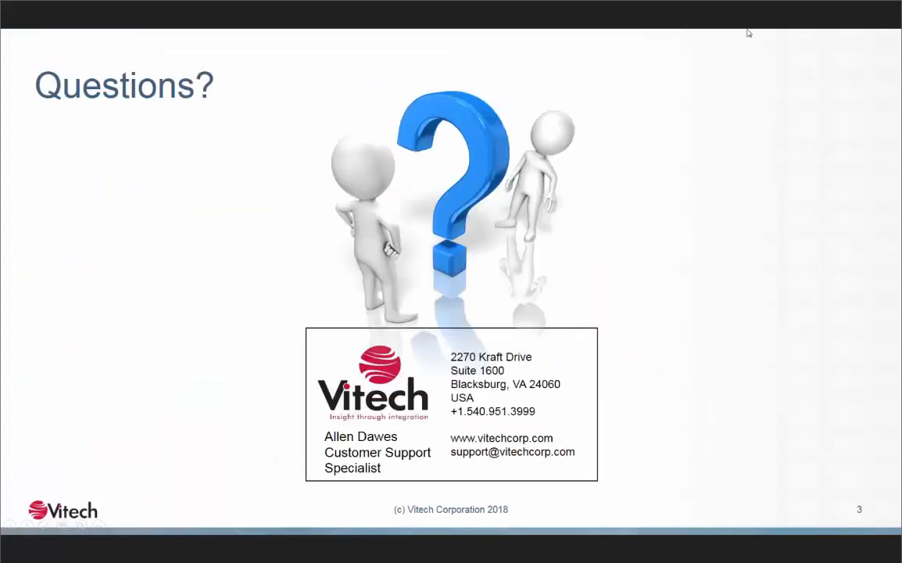